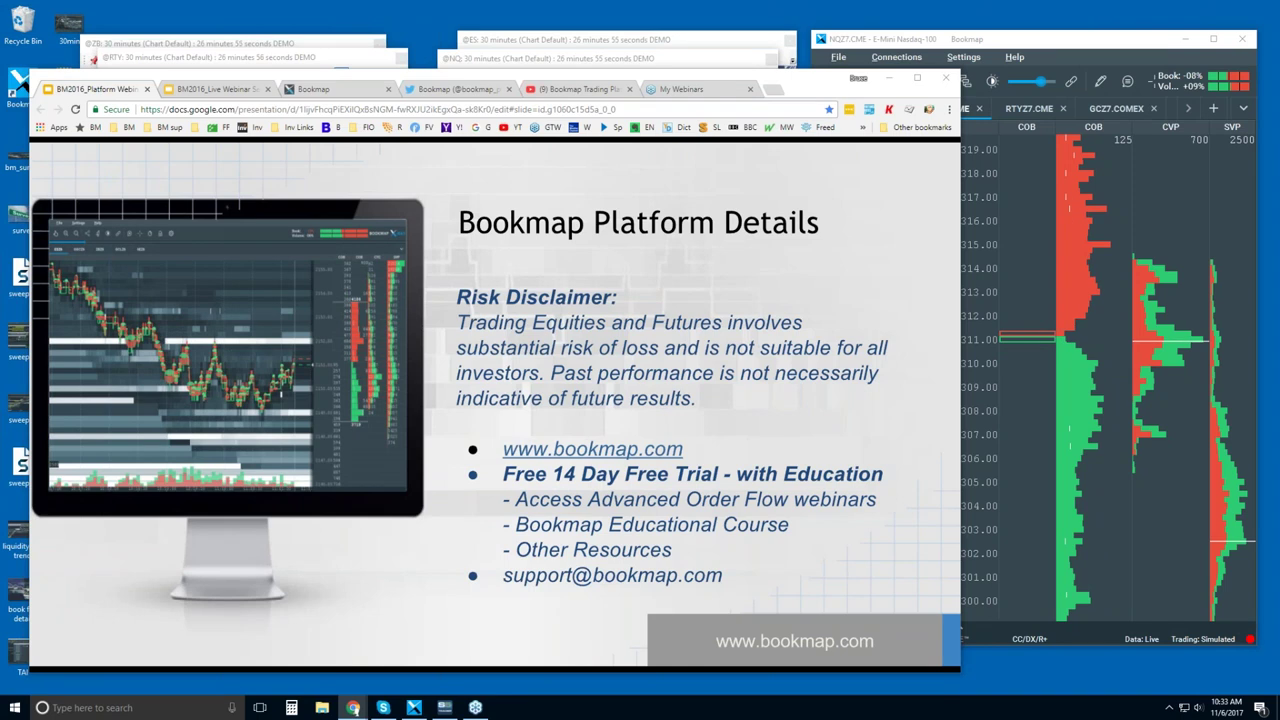
- Show the Bookmap website's pricing plans and highlight the Advanced plan's features, from live one-click trading through Correlation Tracker
scroll(1110, 380, up, 1)
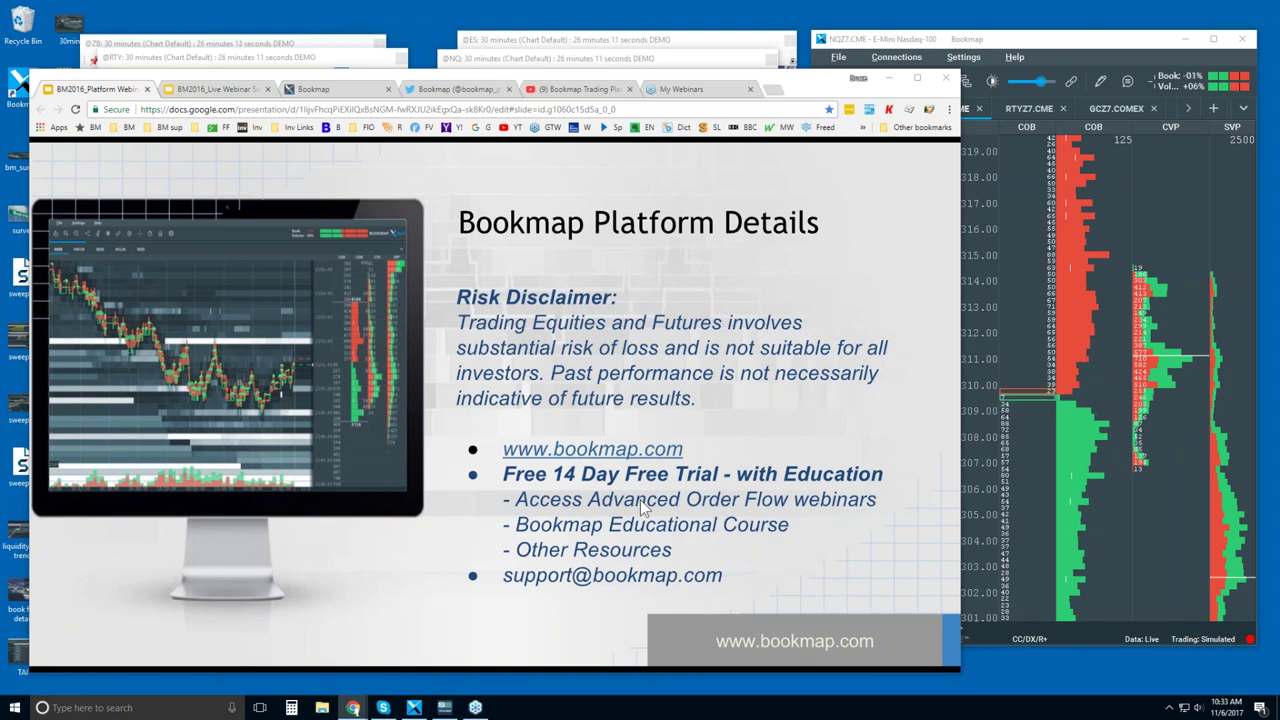
mouse_move(655, 555)
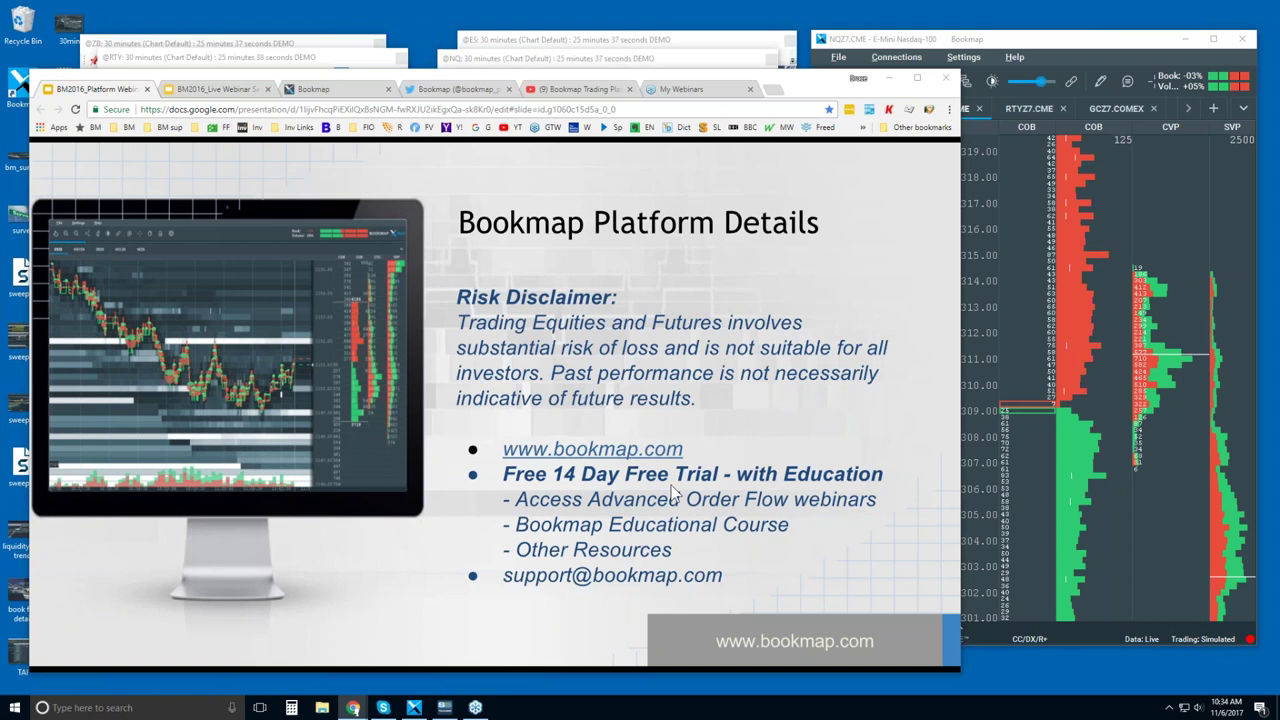
click(330, 92)
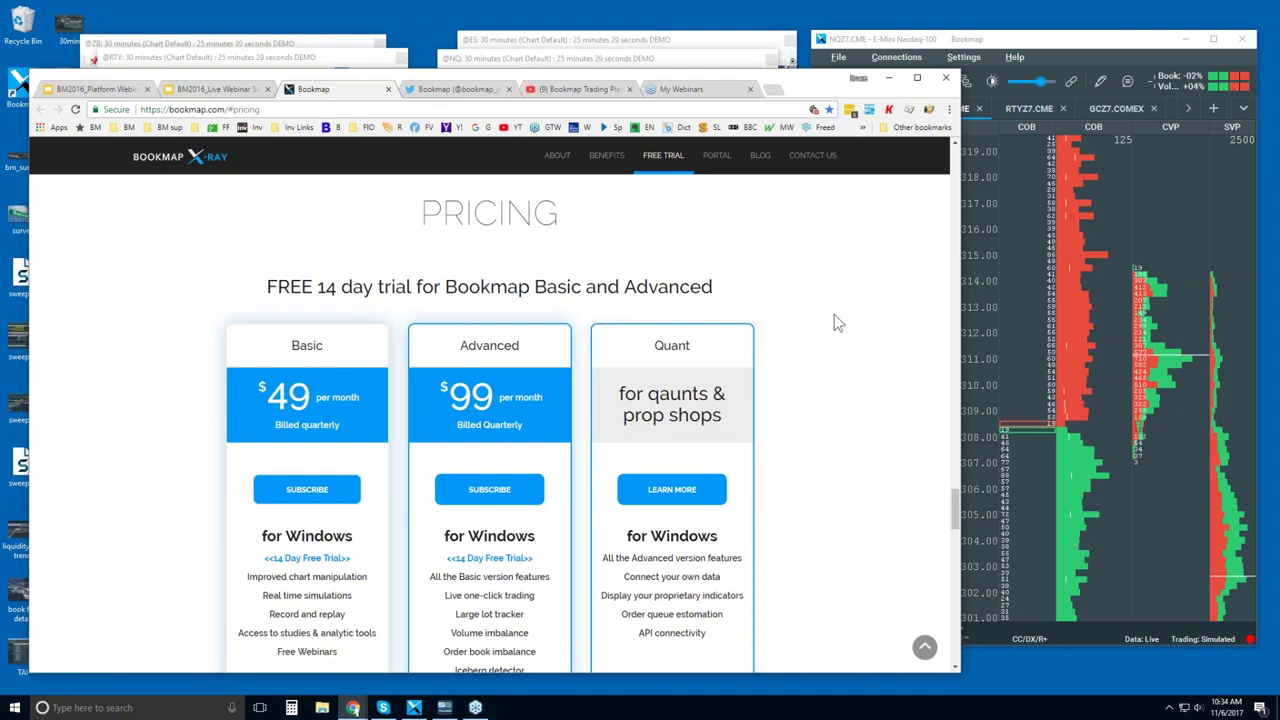
scroll(834, 314, down, 1)
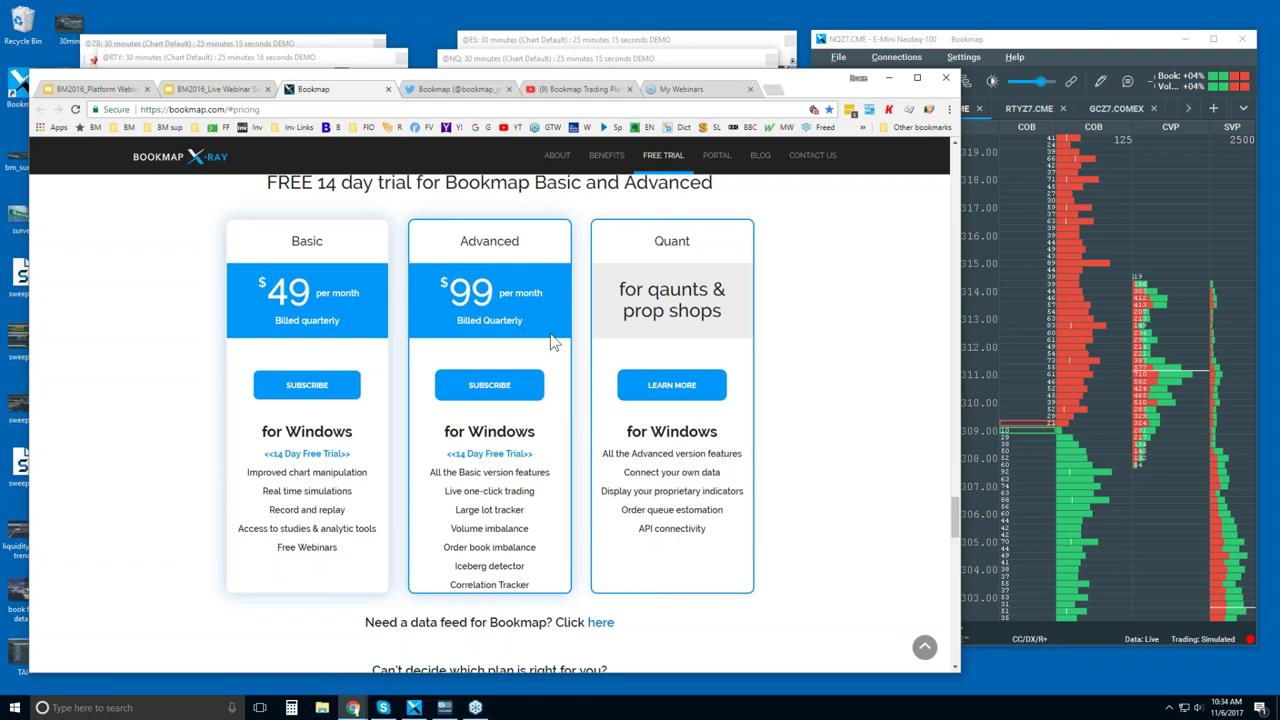
triple_click(520, 491)
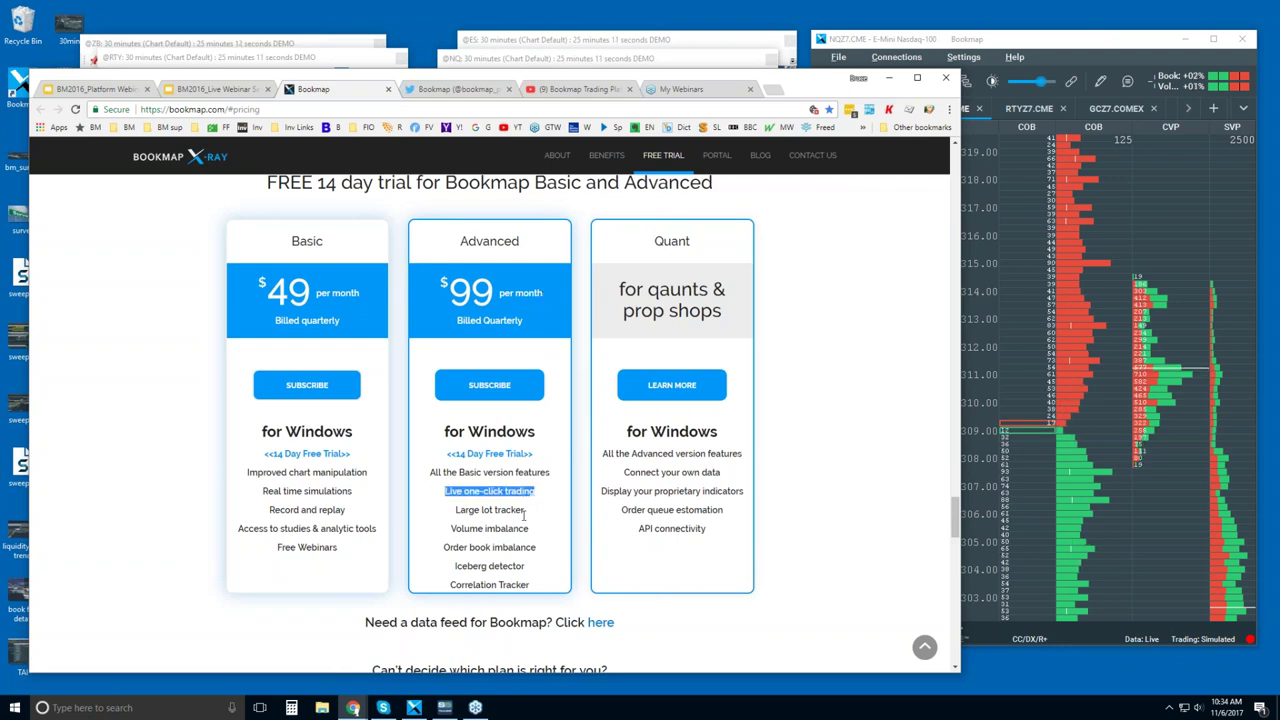
drag(456, 511, 519, 583)
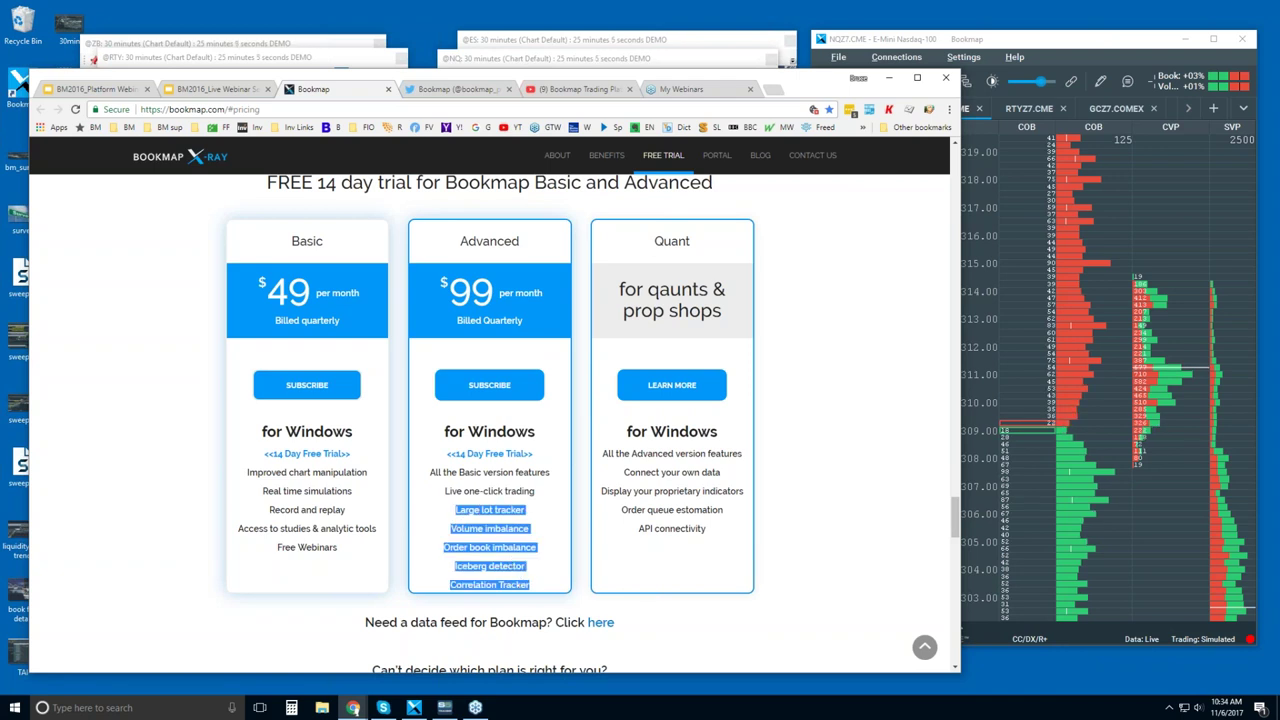
- Review the data feed and feature comparison links below the pricing plans, and clear the text highlight
scroll(490, 497, down, 2)
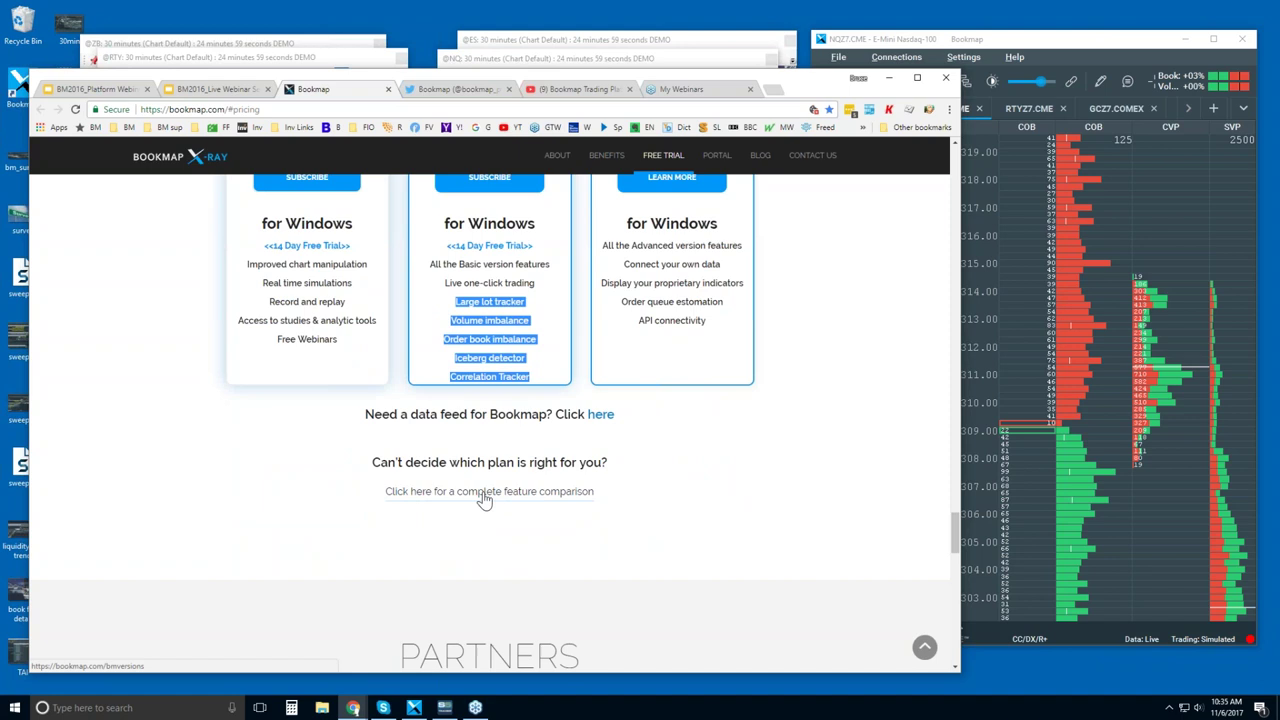
scroll(484, 499, up, 1)
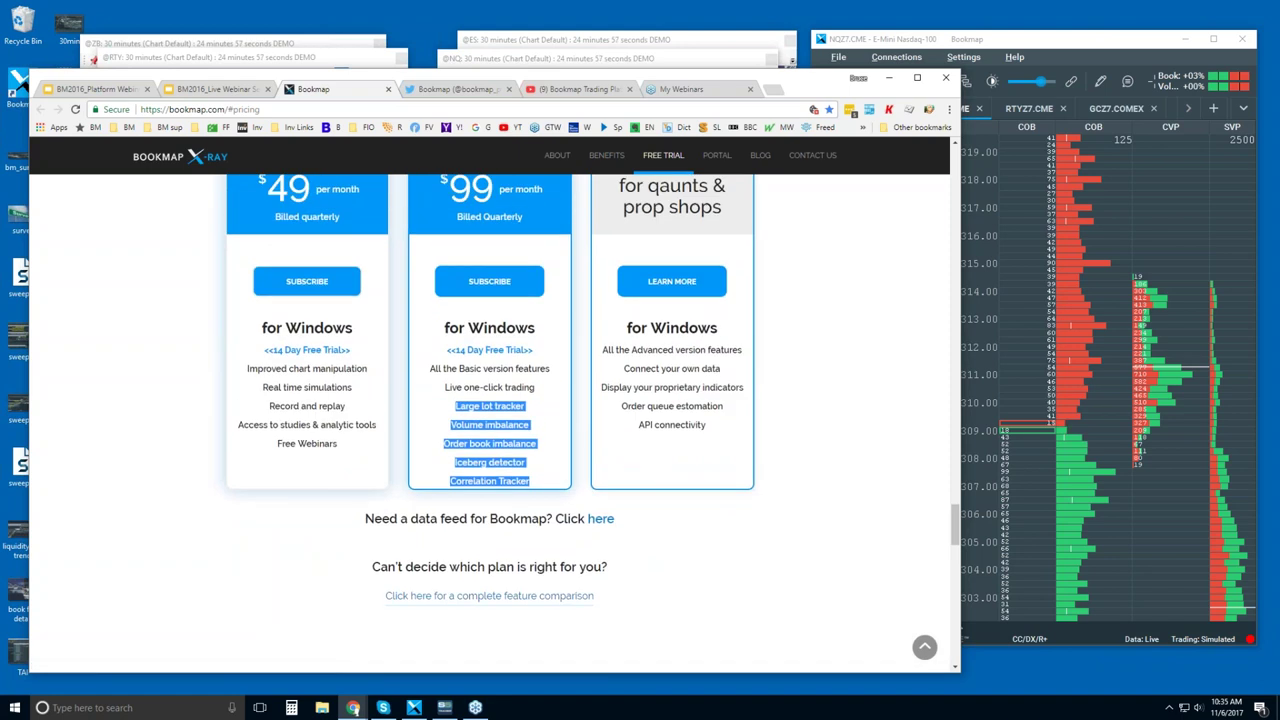
scroll(484, 499, up, 1)
scroll(488, 423, down, 1)
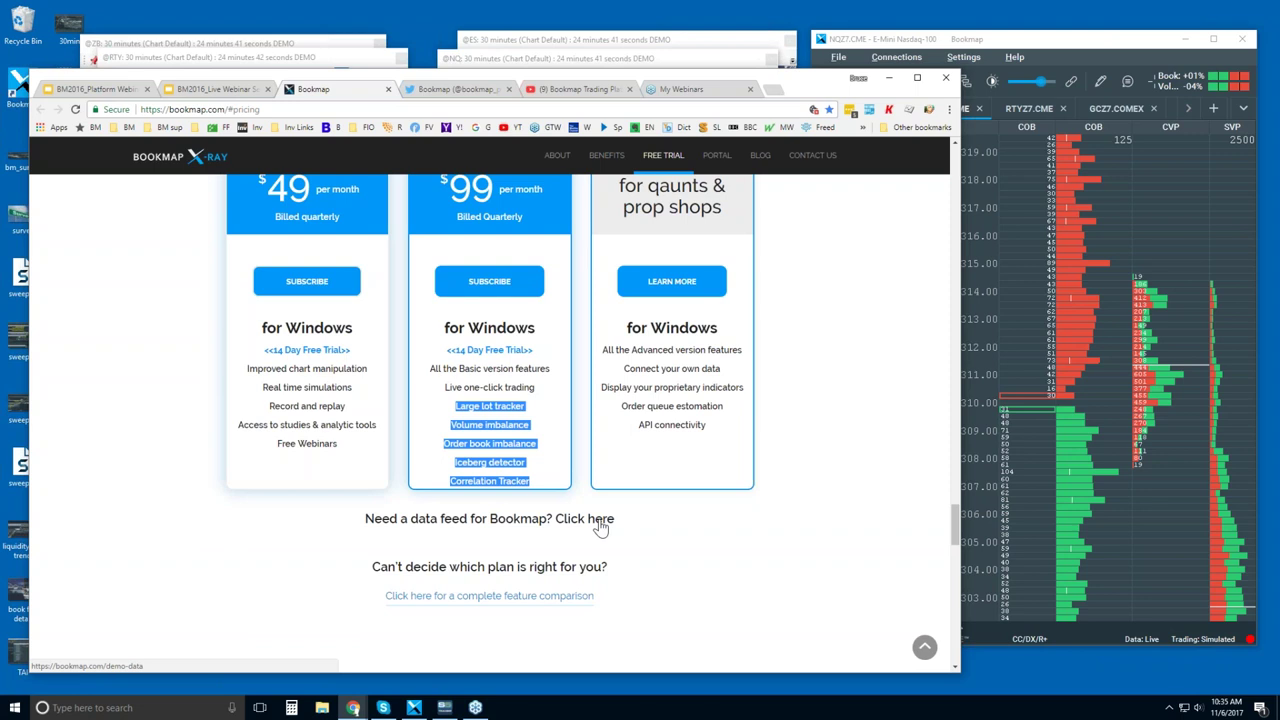
click(561, 476)
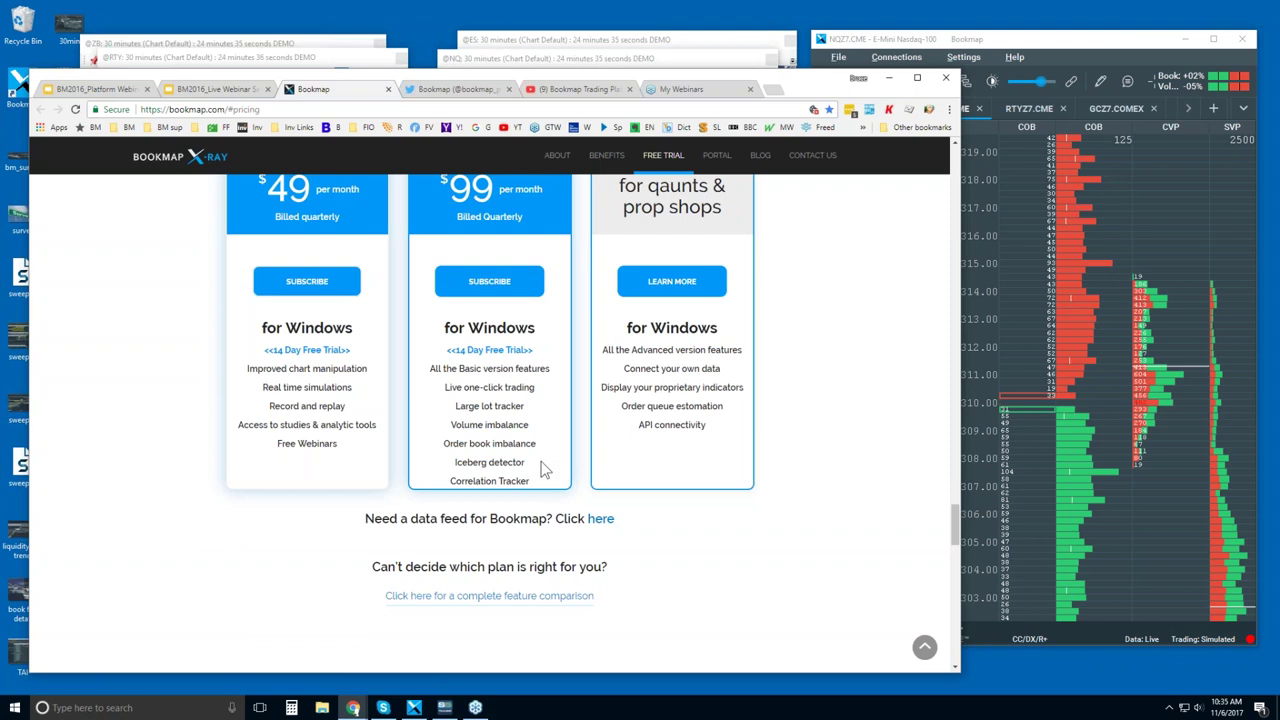
scroll(543, 469, up, 1)
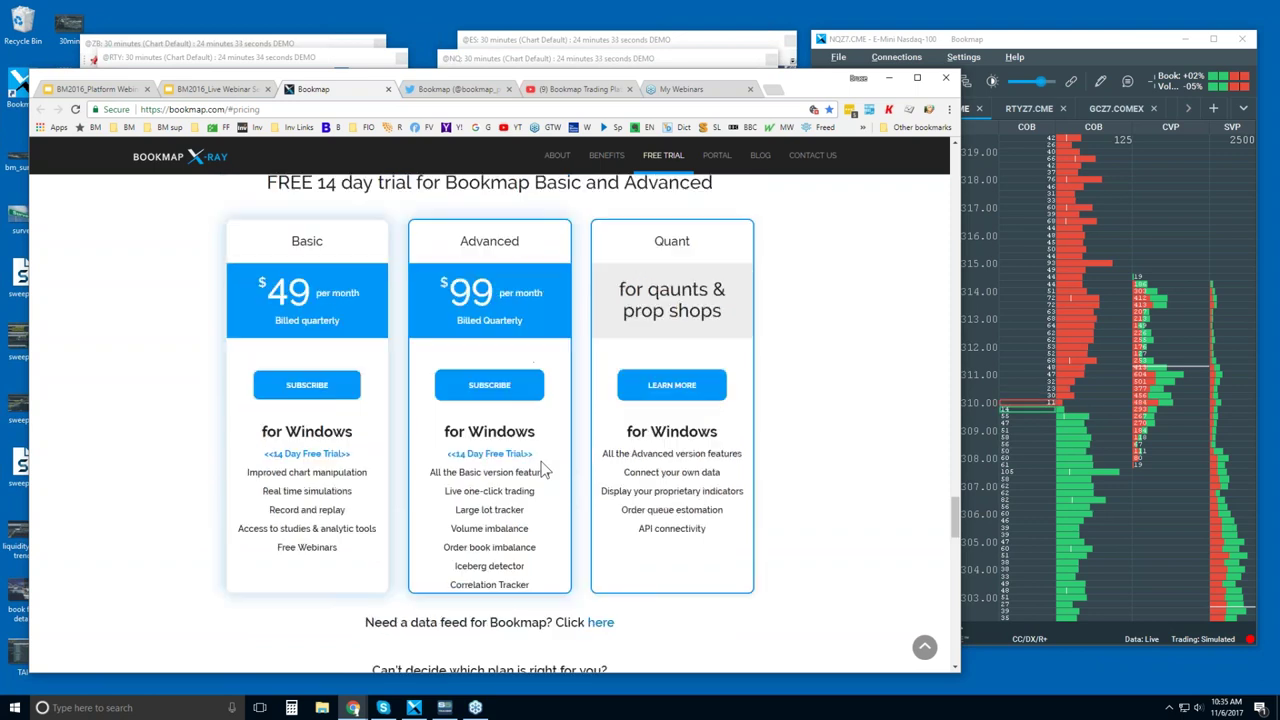
- Review the website's About Bookmap section with its free webinar link and the Bookmap for Equities description
scroll(543, 469, up, 1)
scroll(955, 300, up, 5)
scroll(960, 288, up, 10)
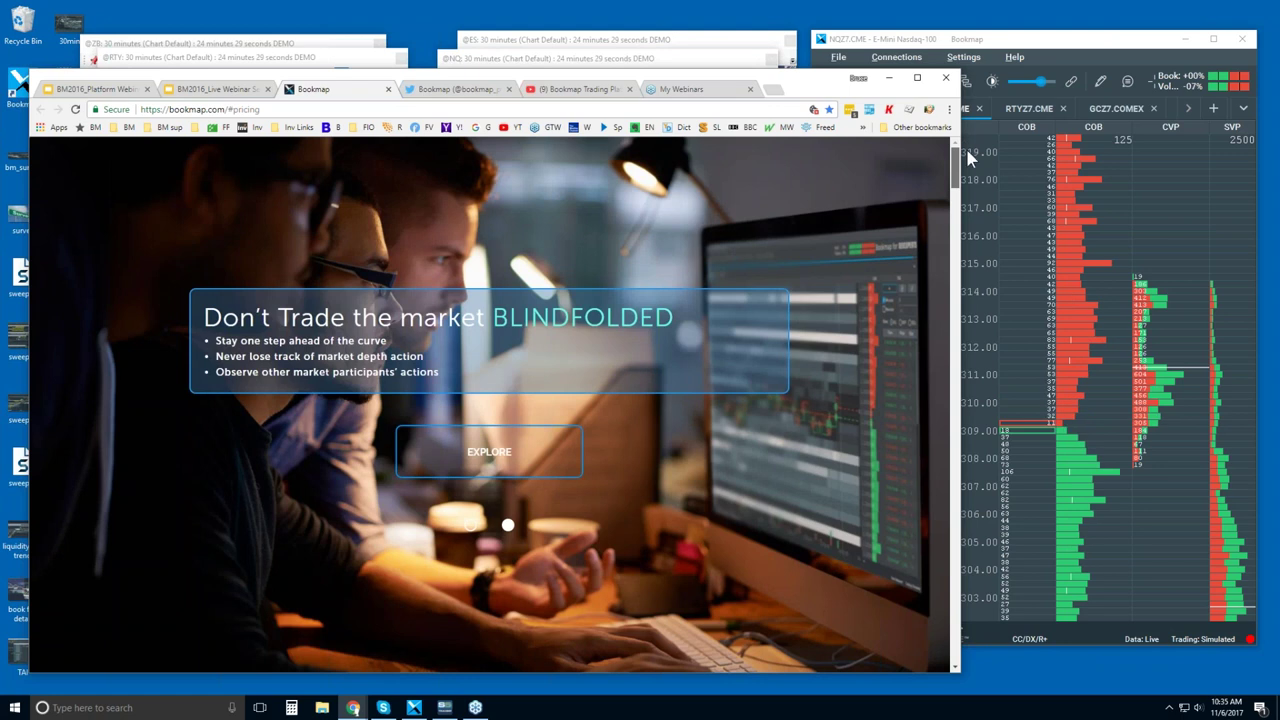
drag(955, 180, 954, 258)
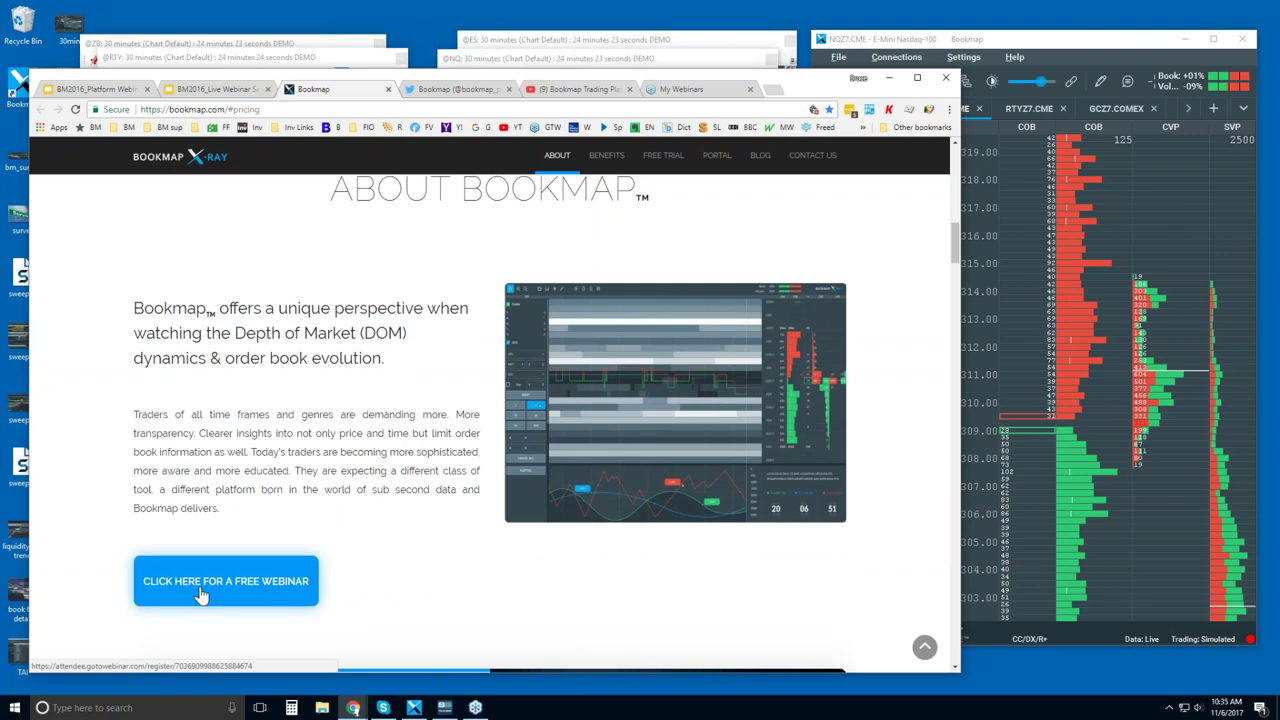
drag(954, 258, 956, 364)
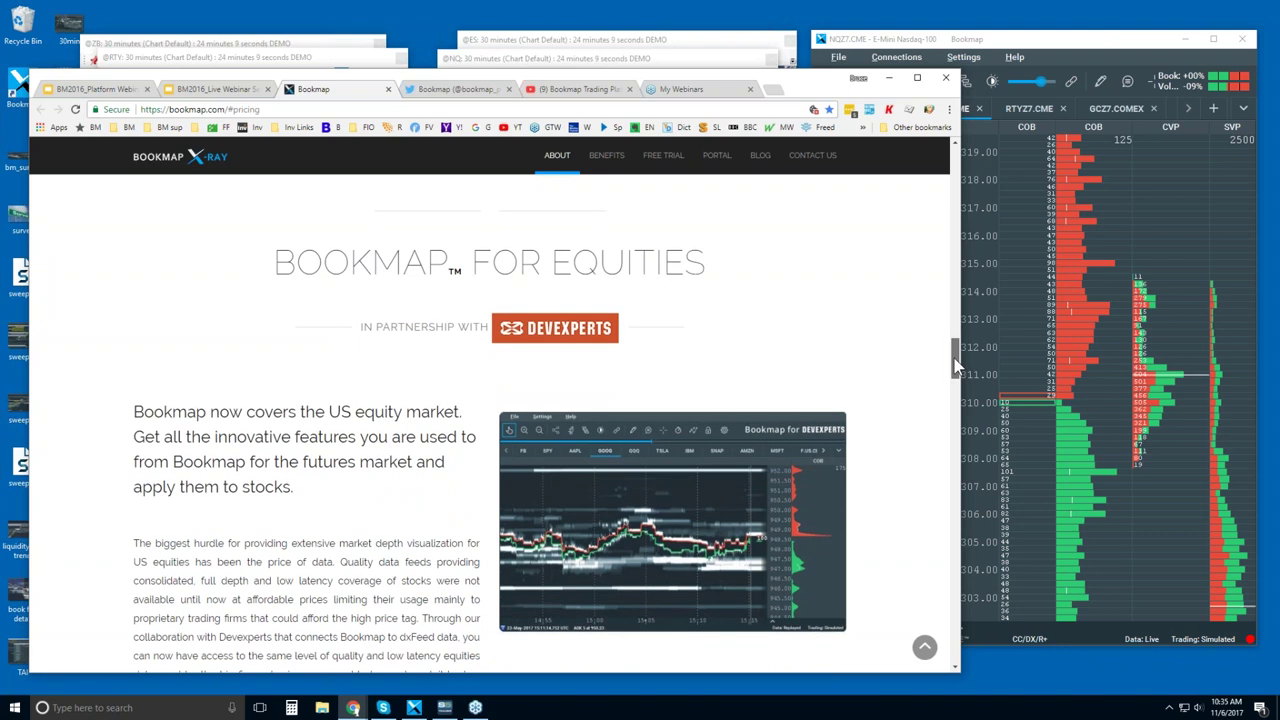
drag(954, 358, 953, 375)
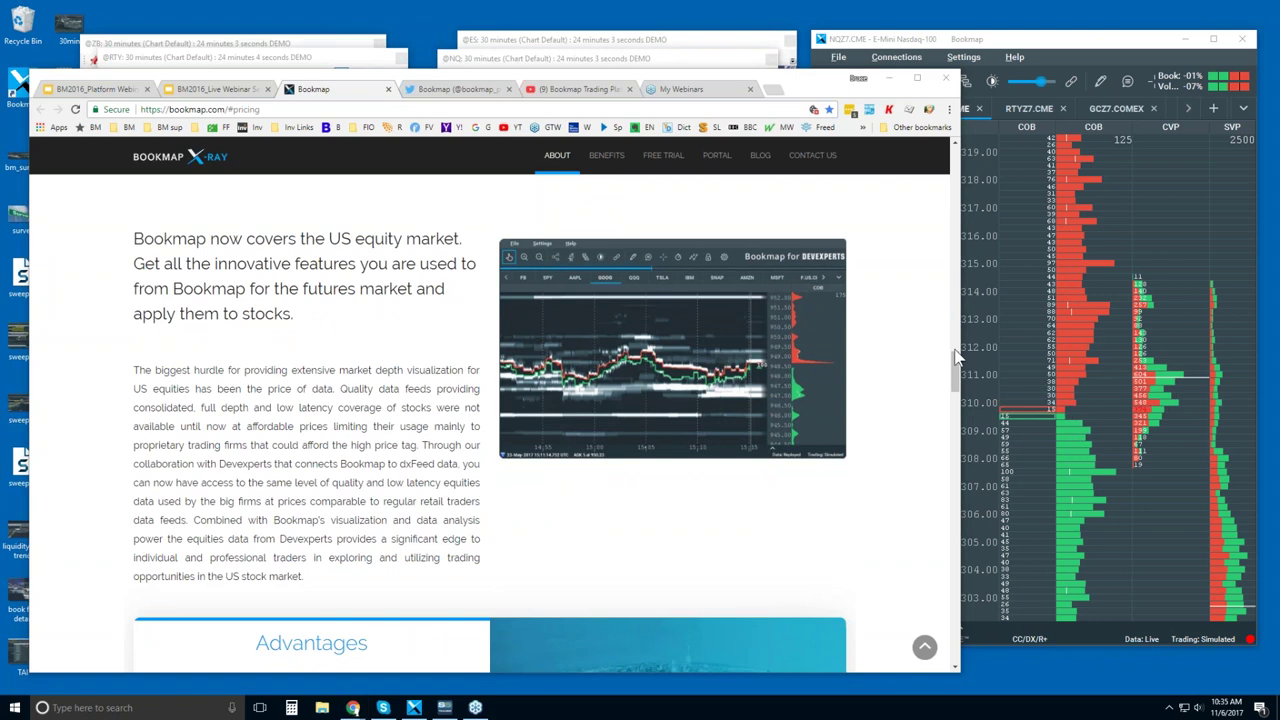
drag(957, 370, 957, 378)
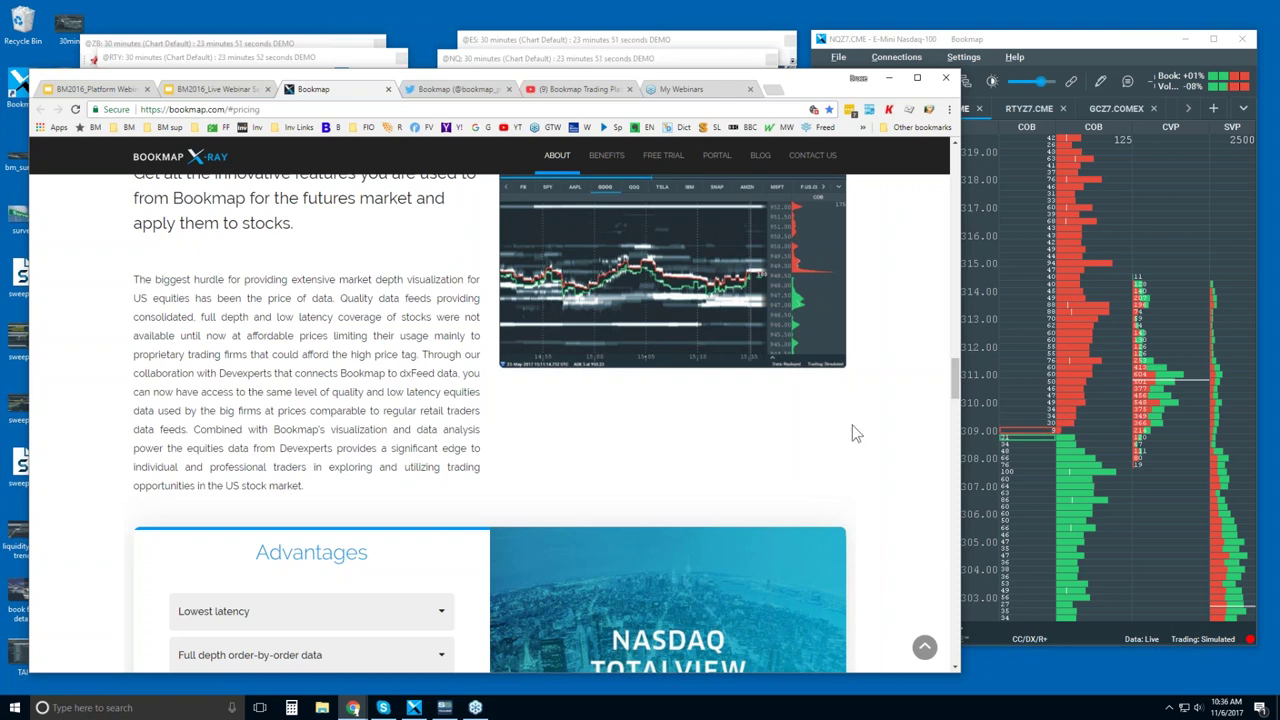
- Examine the equities Advantages list beside Nasdaq TotalView and the supported data and execution platforms under Connectivity
scroll(948, 390, down, 5)
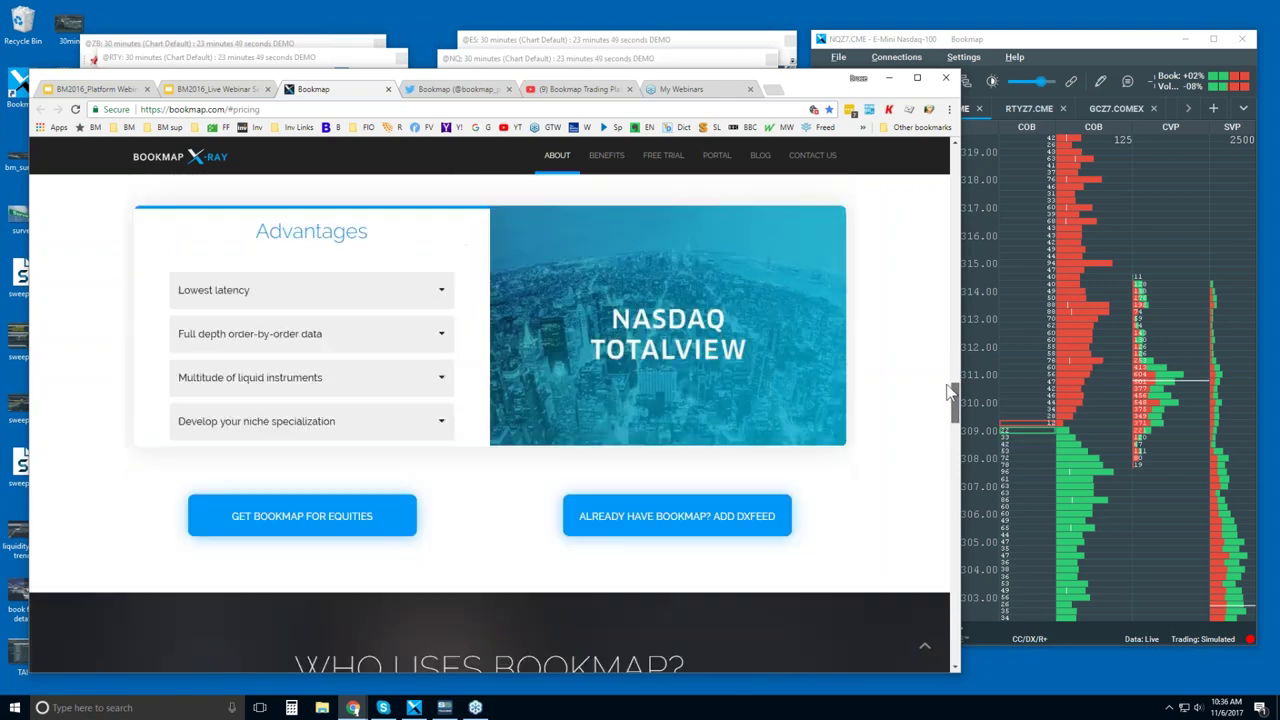
scroll(952, 390, up, 3)
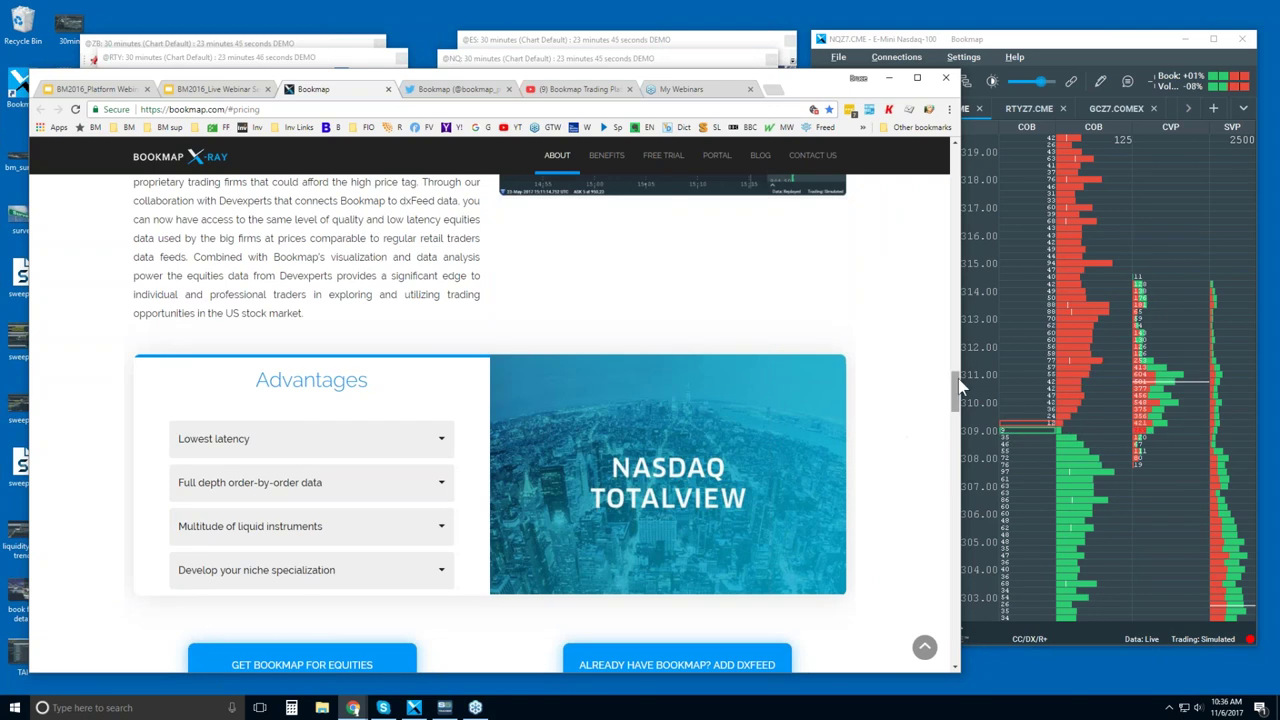
drag(955, 388, 955, 390)
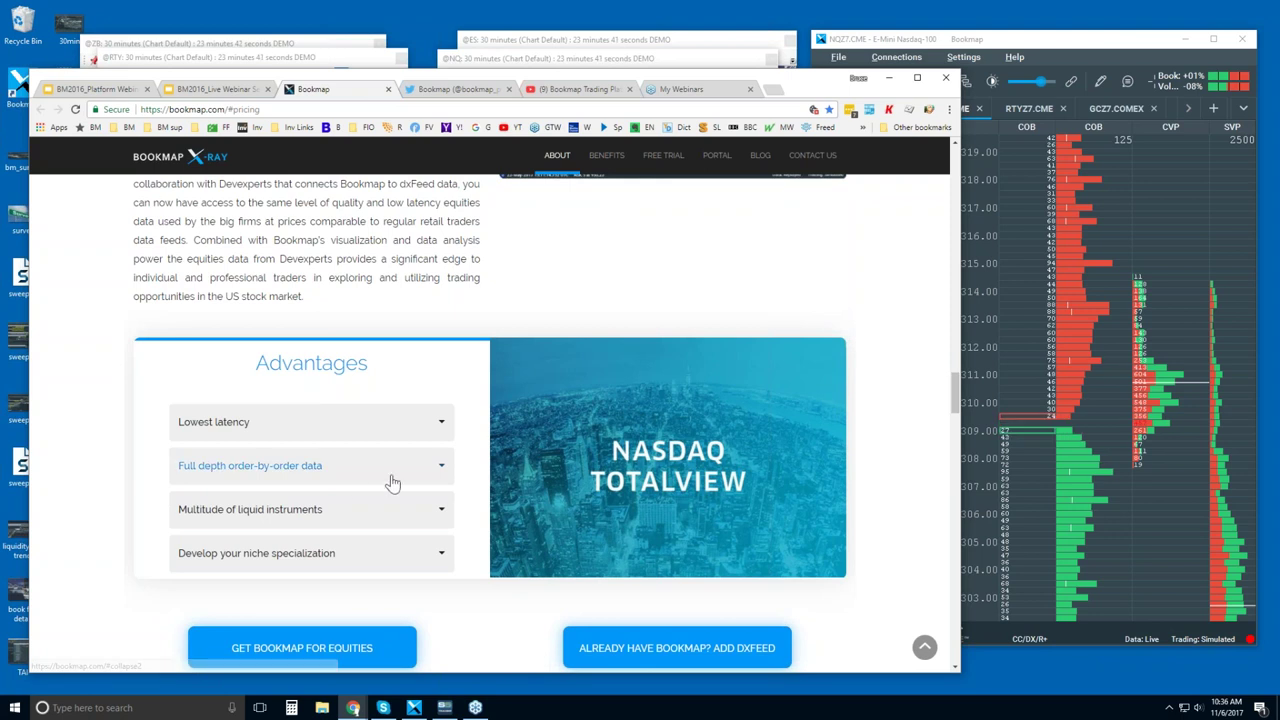
drag(950, 386, 950, 468)
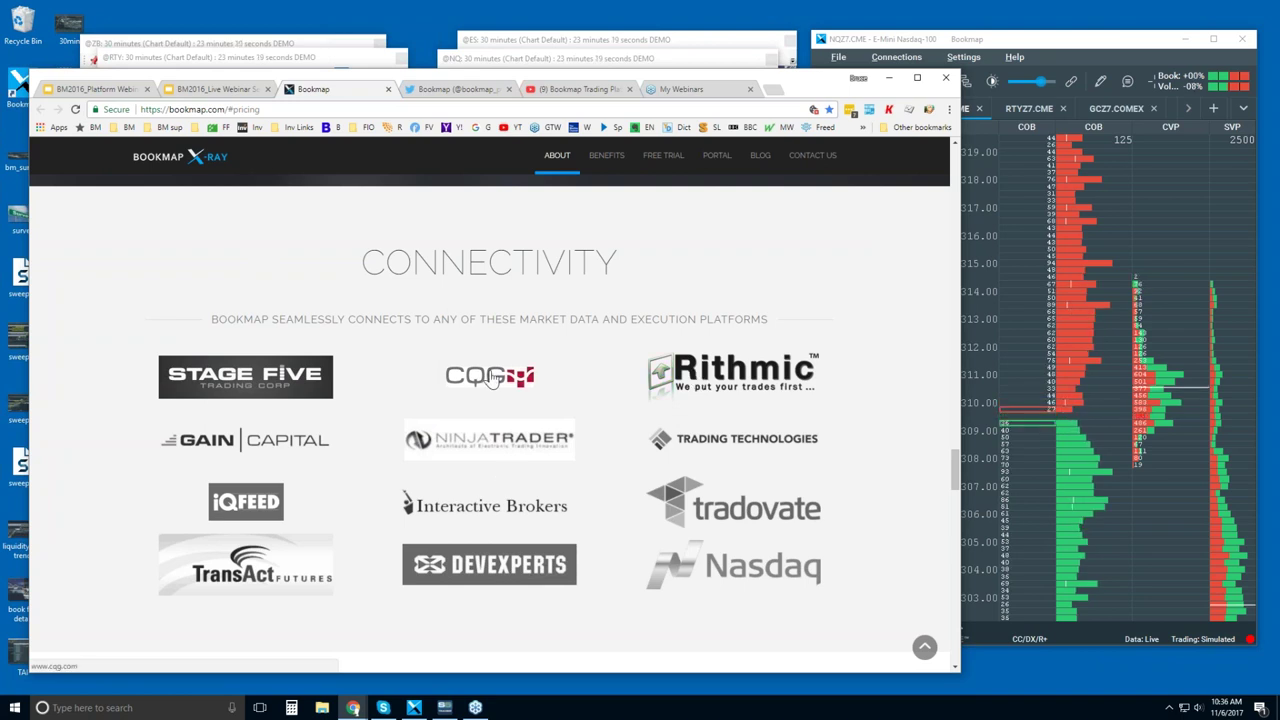
drag(955, 470, 963, 396)
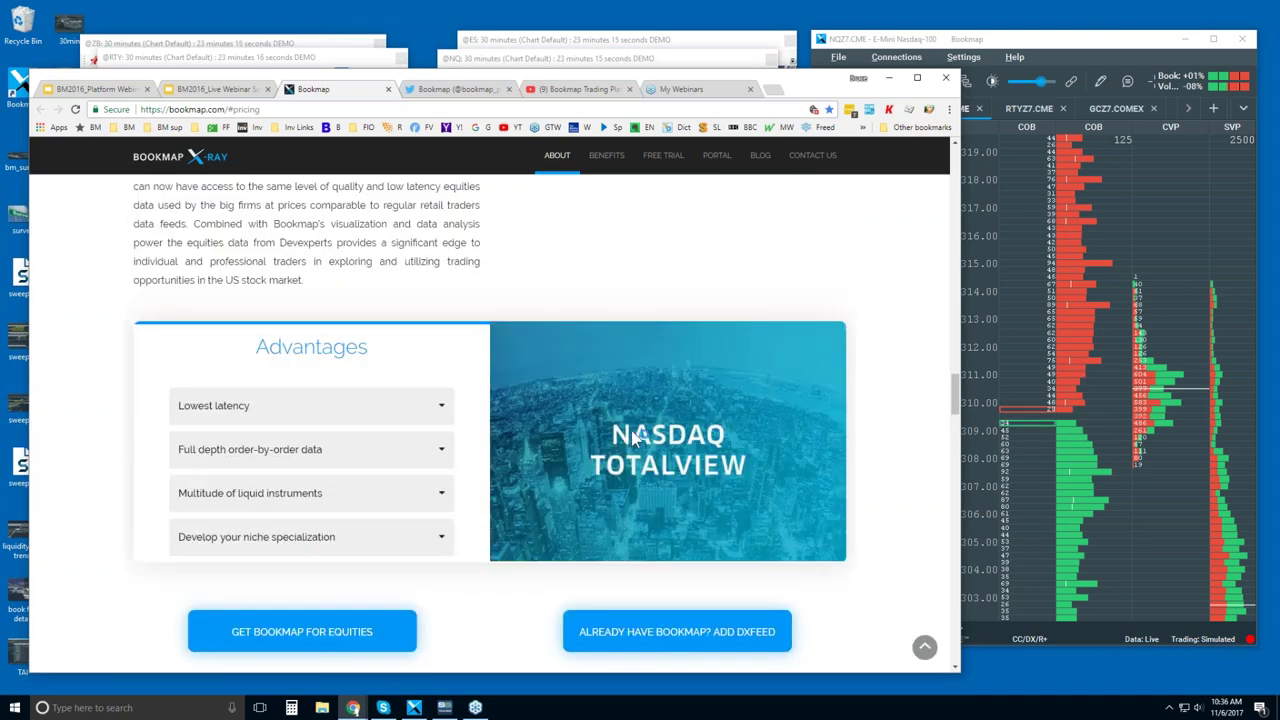
drag(956, 392, 949, 462)
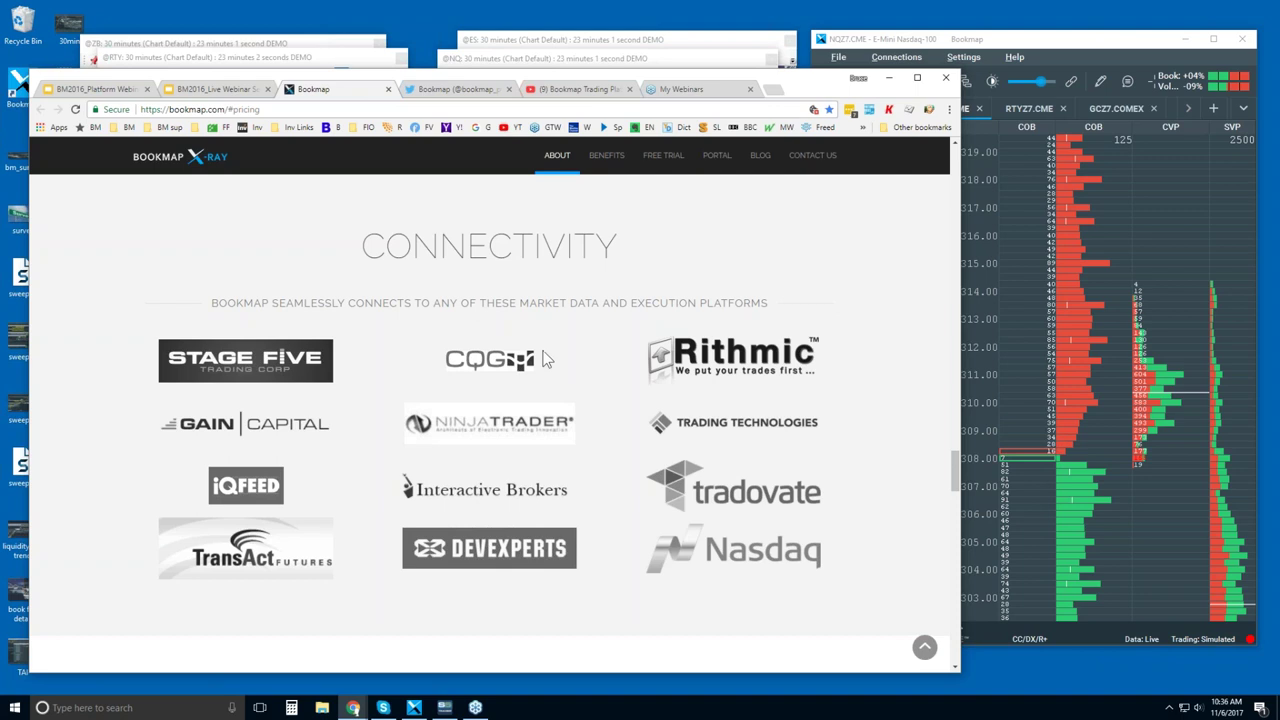
- Switch to the trading chart windows, view the Depth of Market ladder for GCLZ7, and close it
click(620, 60)
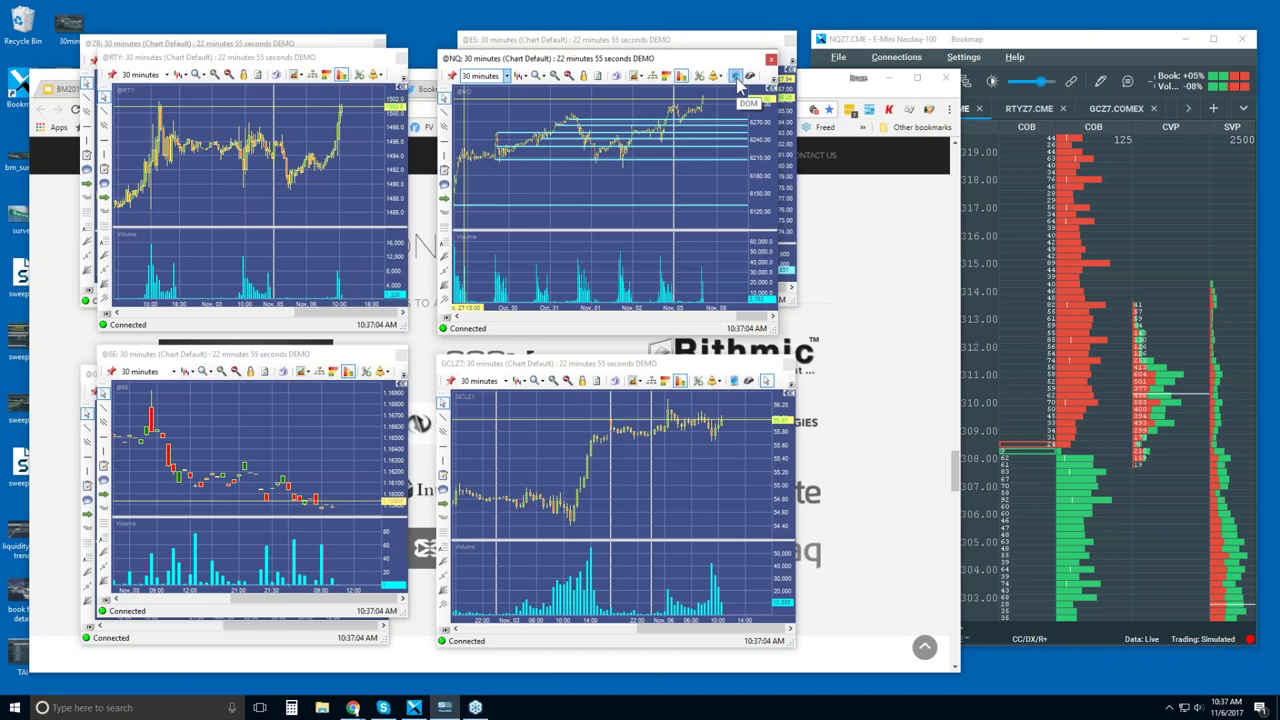
click(745, 382)
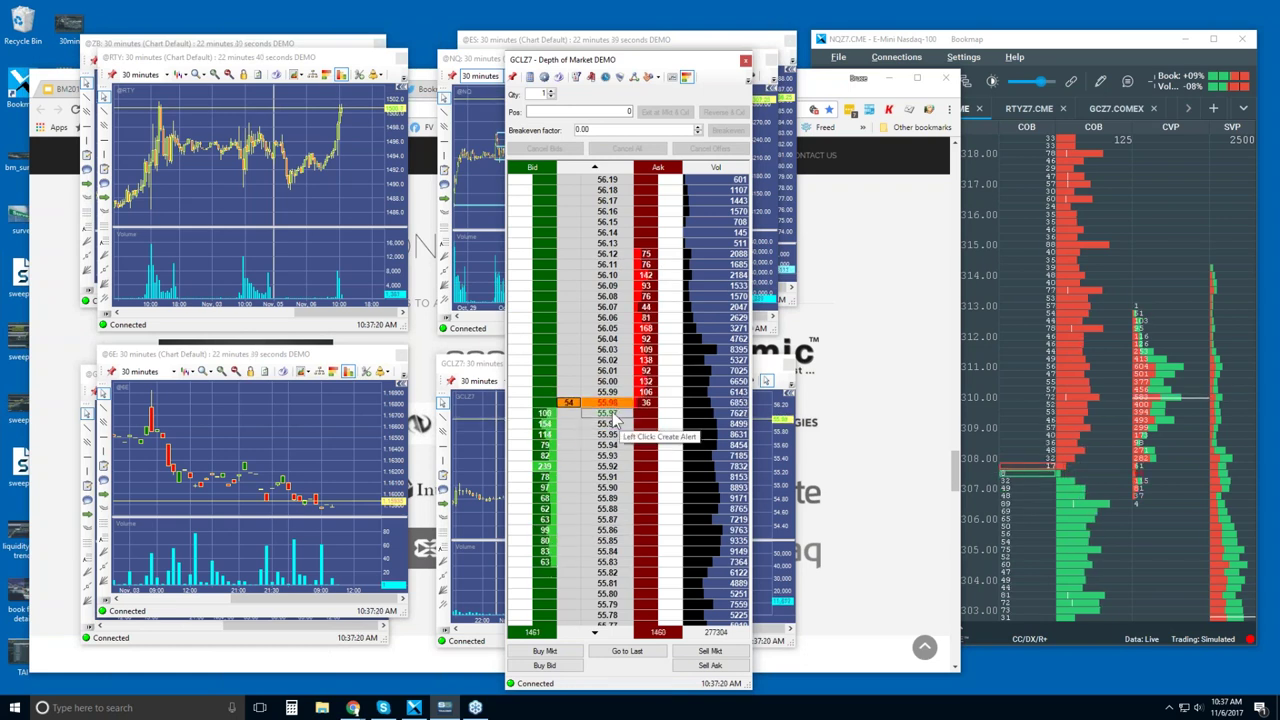
click(746, 62)
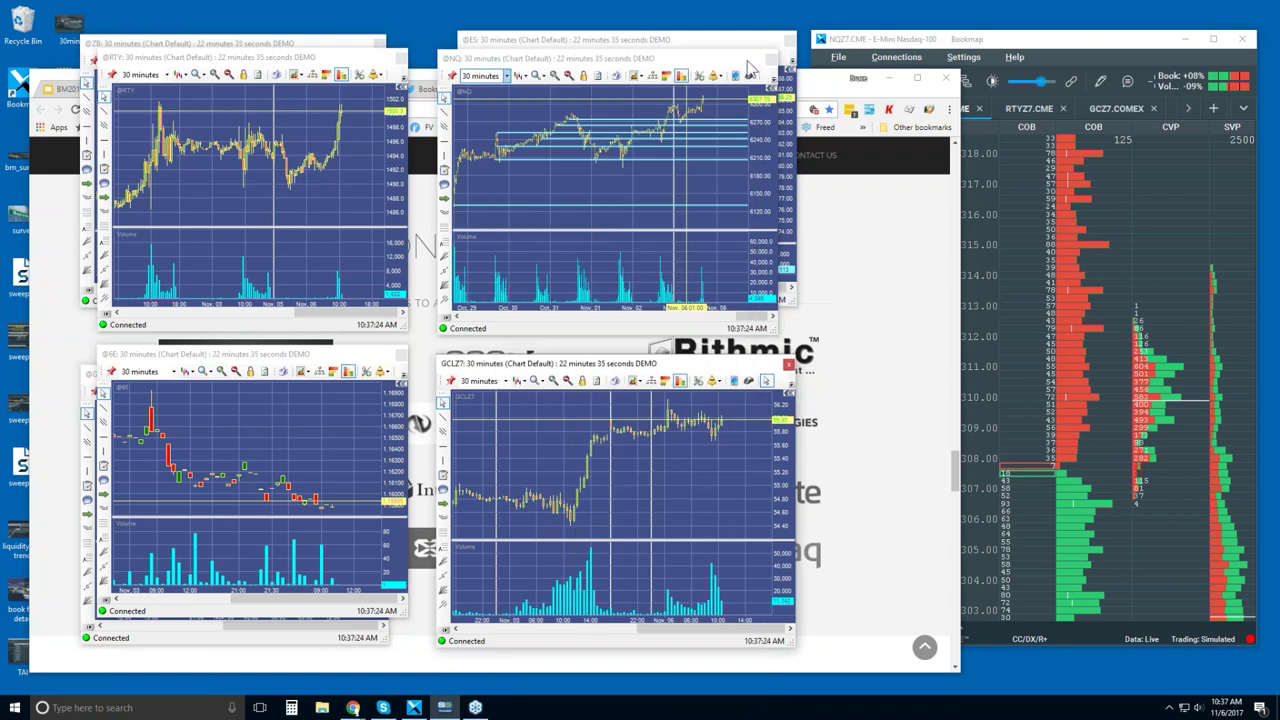
- Maximize the Bookmap platform window and view the GCZ7.COMEX gold heatmap followed by the CLZ7.NYMEX crude oil heatmap
double_click(1013, 38)
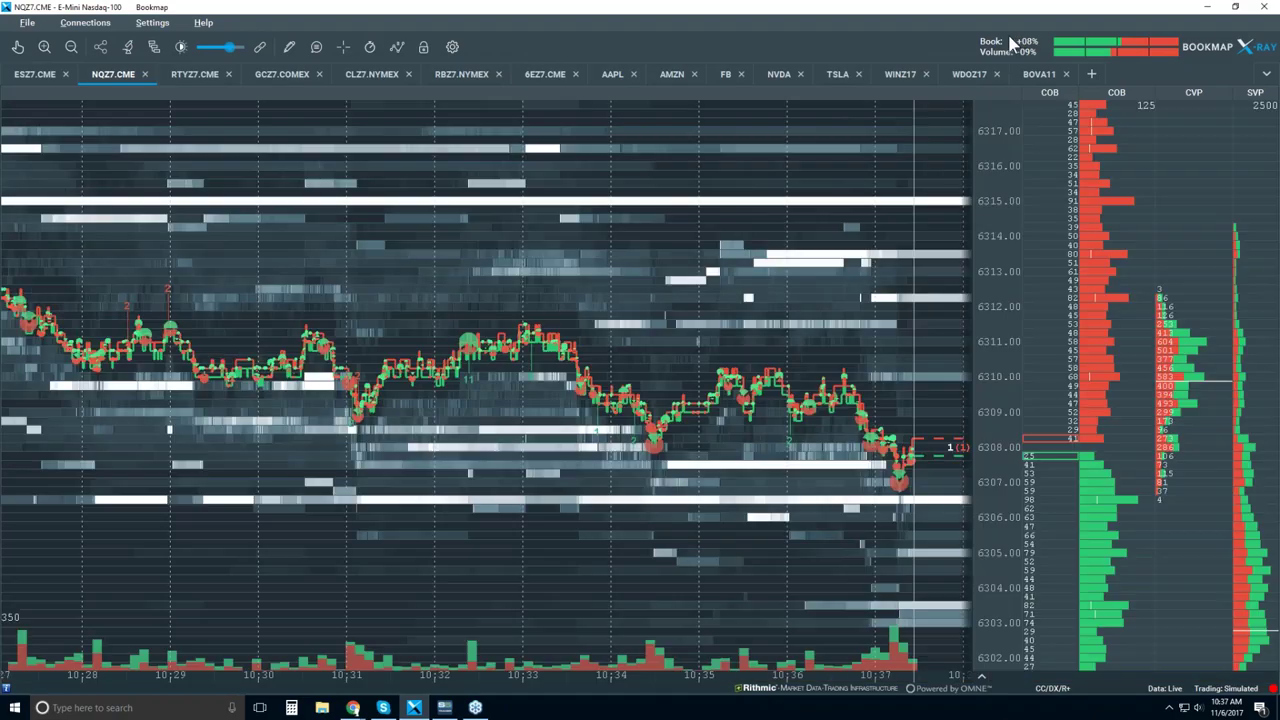
click(278, 74)
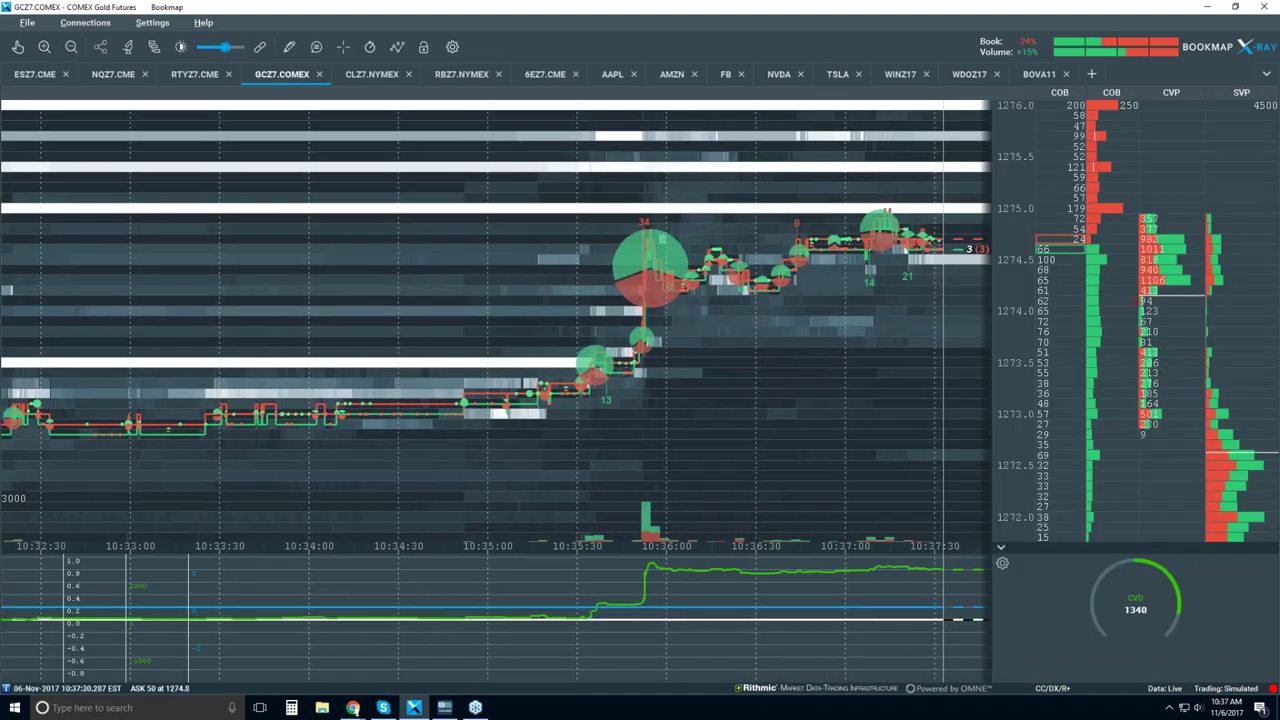
click(372, 74)
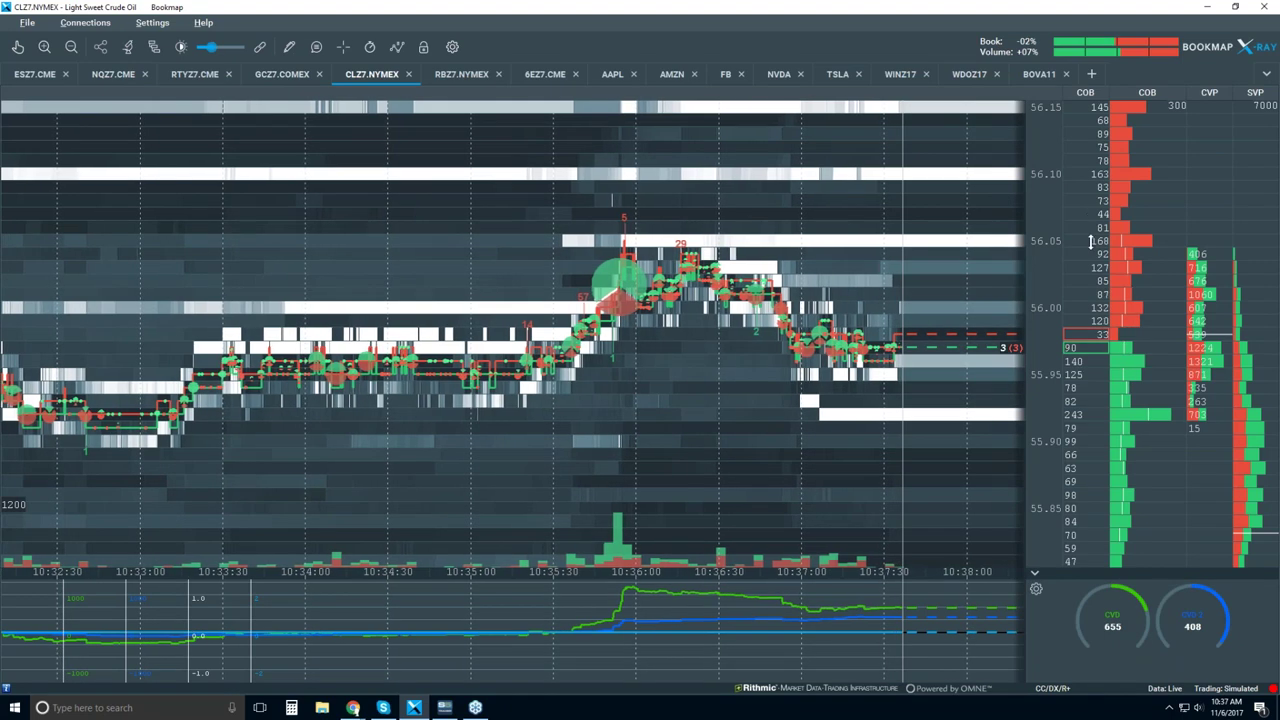
- Adjust the crude oil heatmap's price scale to examine order book liquidity across a wider range of price levels
drag(1092, 283, 1092, 293)
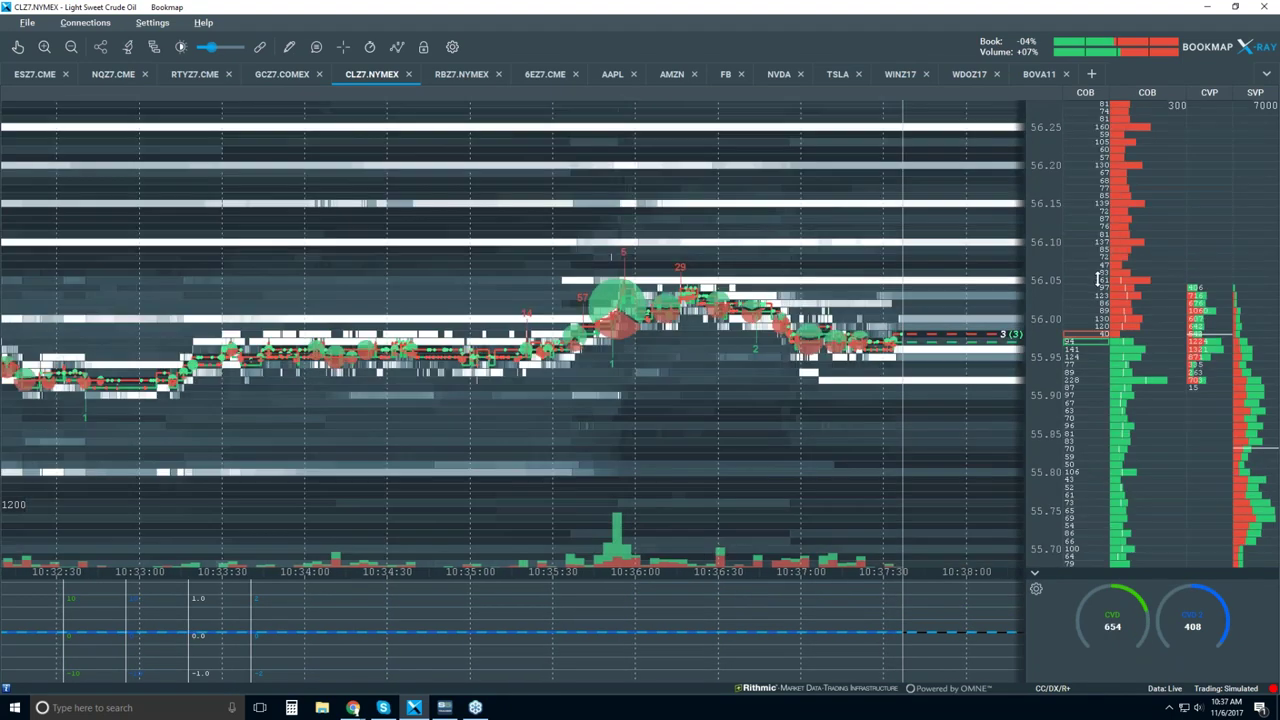
scroll(1097, 280, down, 2)
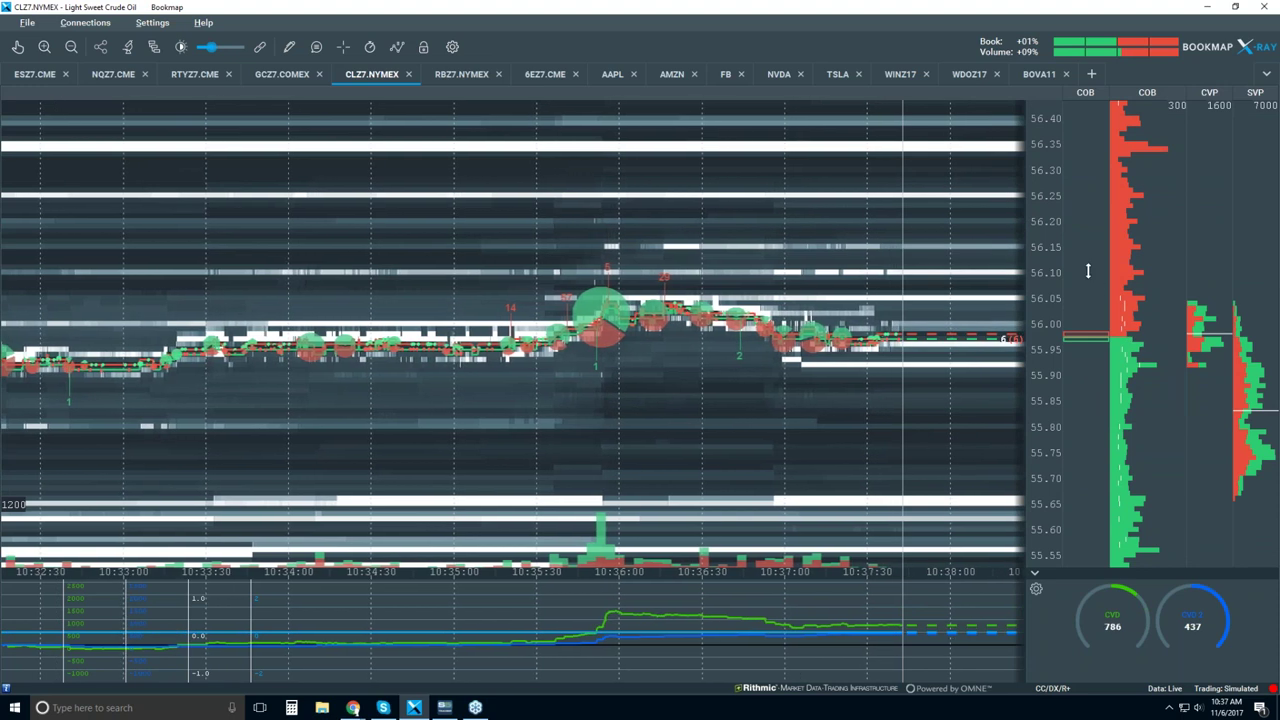
scroll(1085, 265, up, 1)
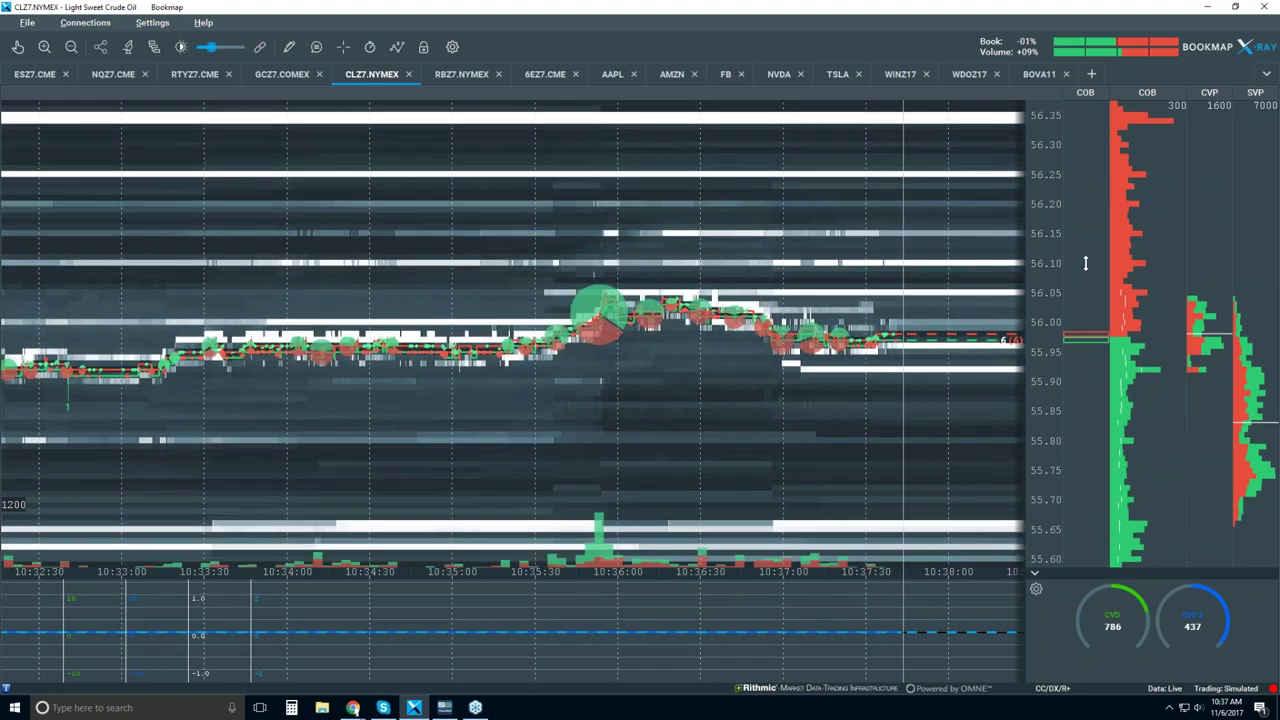
scroll(1087, 247, up, 2)
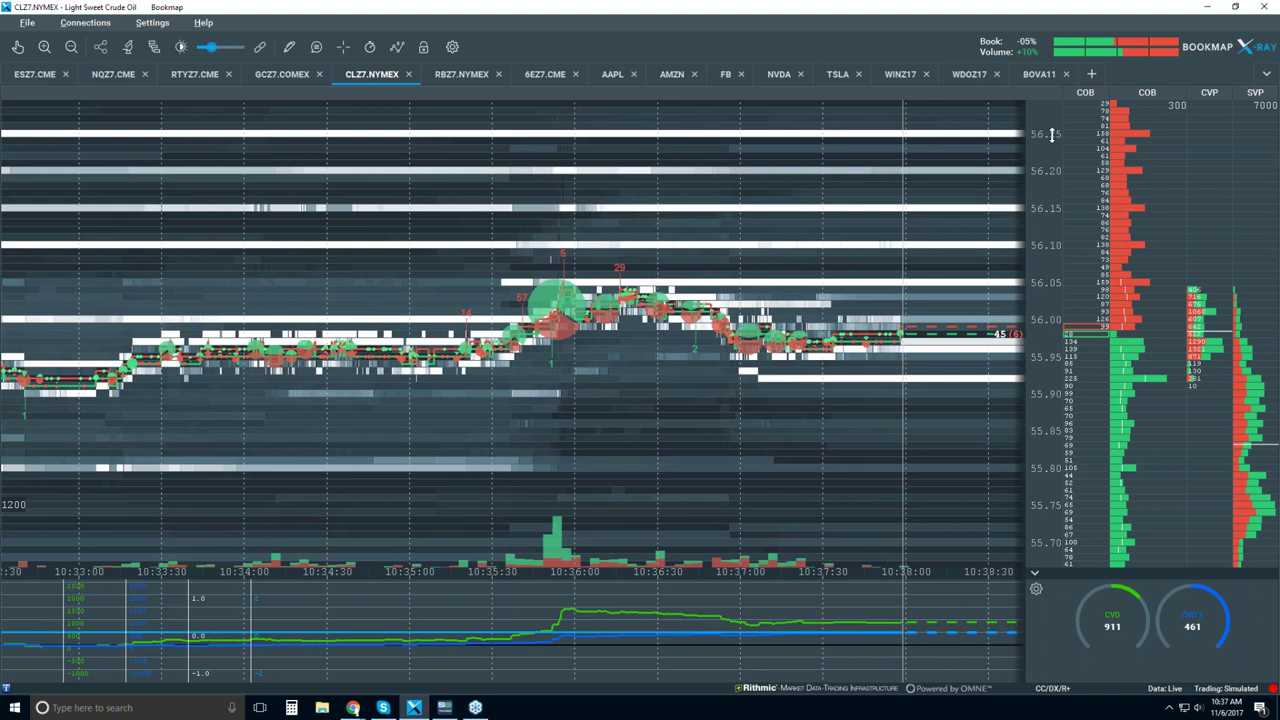
- Restore the Bookmap platform window to its smaller size and return to the pricing plans on the Bookmap website in the browser
double_click(371, 7)
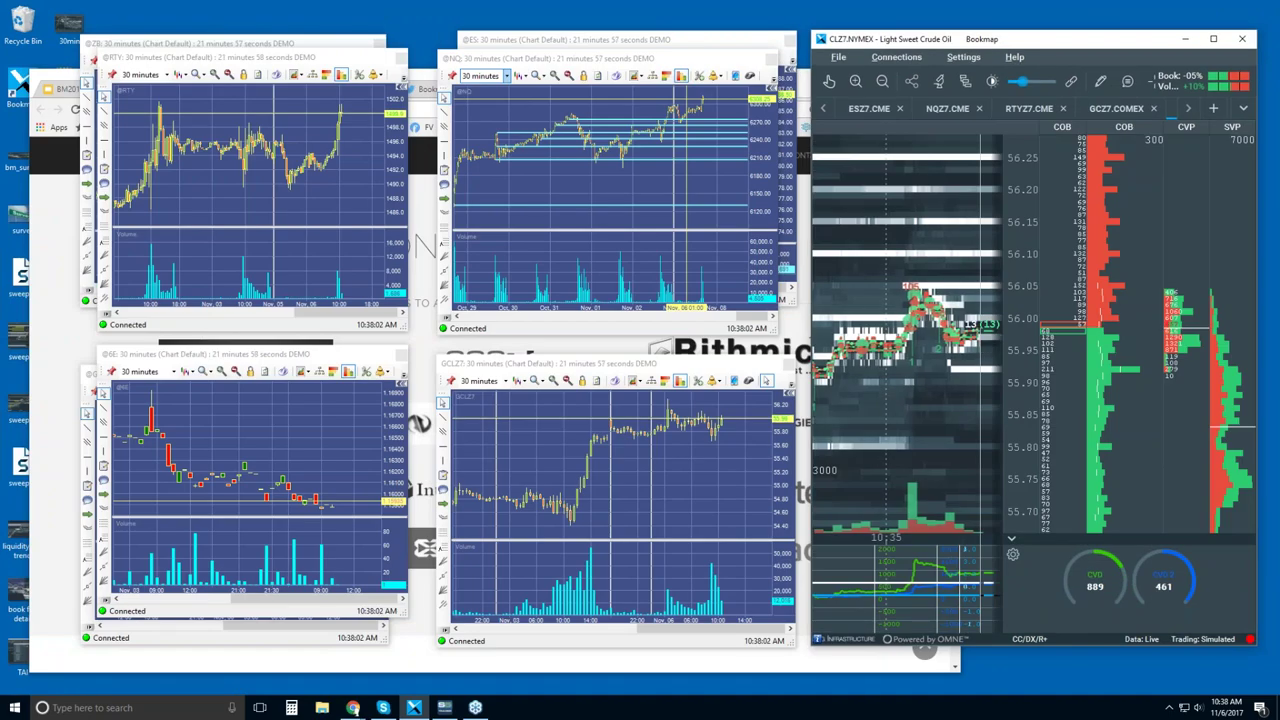
click(425, 84)
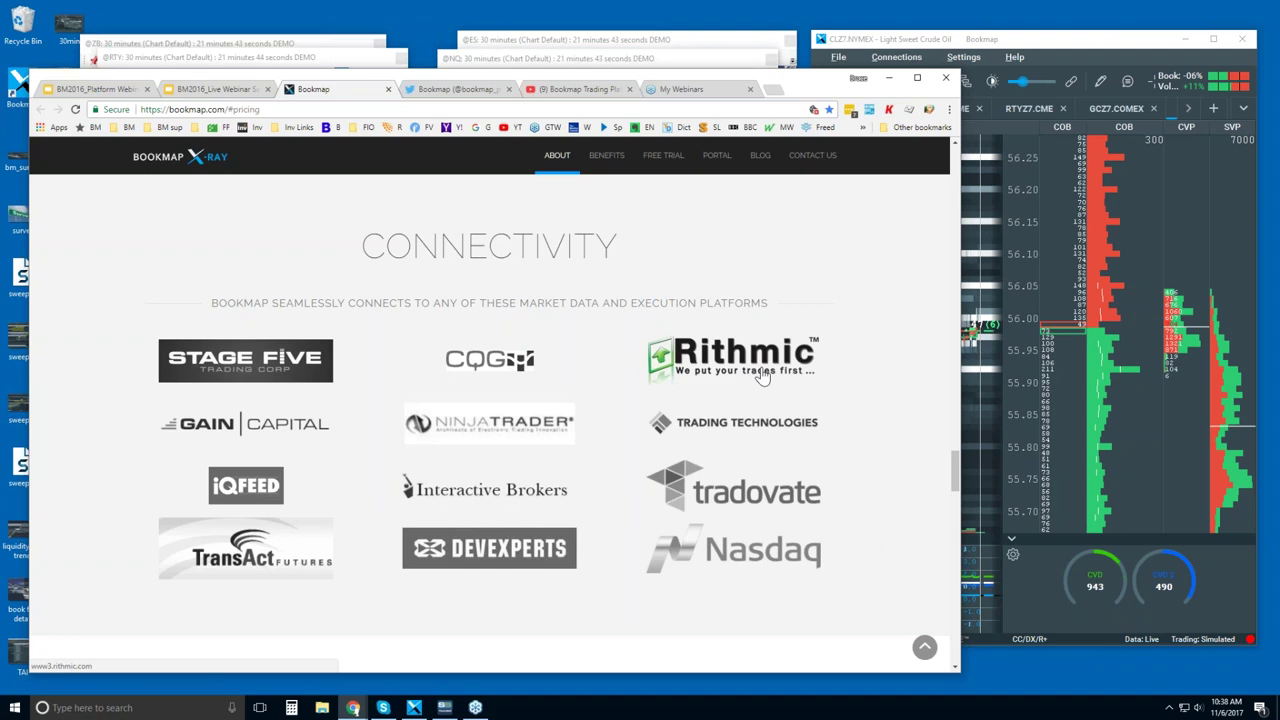
drag(955, 470, 945, 520)
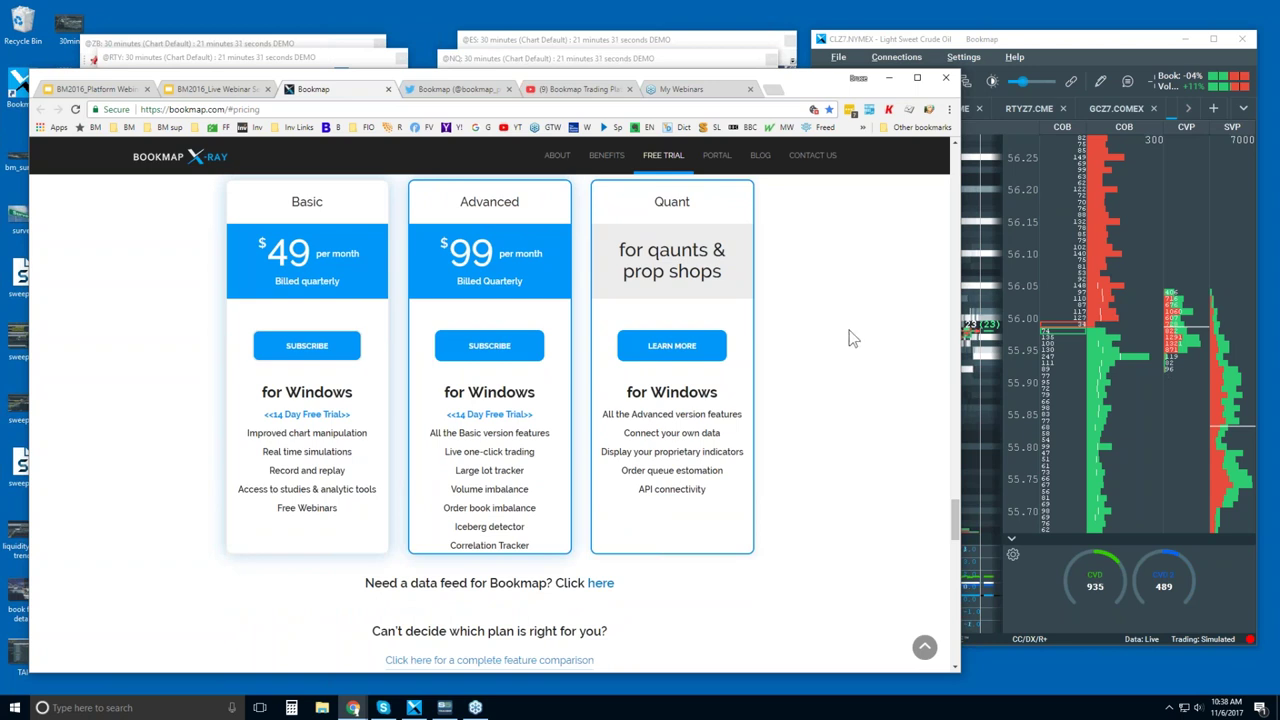
- Look over the Partners section on the Bookmap website and view the Bookmap Twitter profile
scroll(836, 330, down, 3)
scroll(836, 327, down, 2)
scroll(651, 425, down, 2)
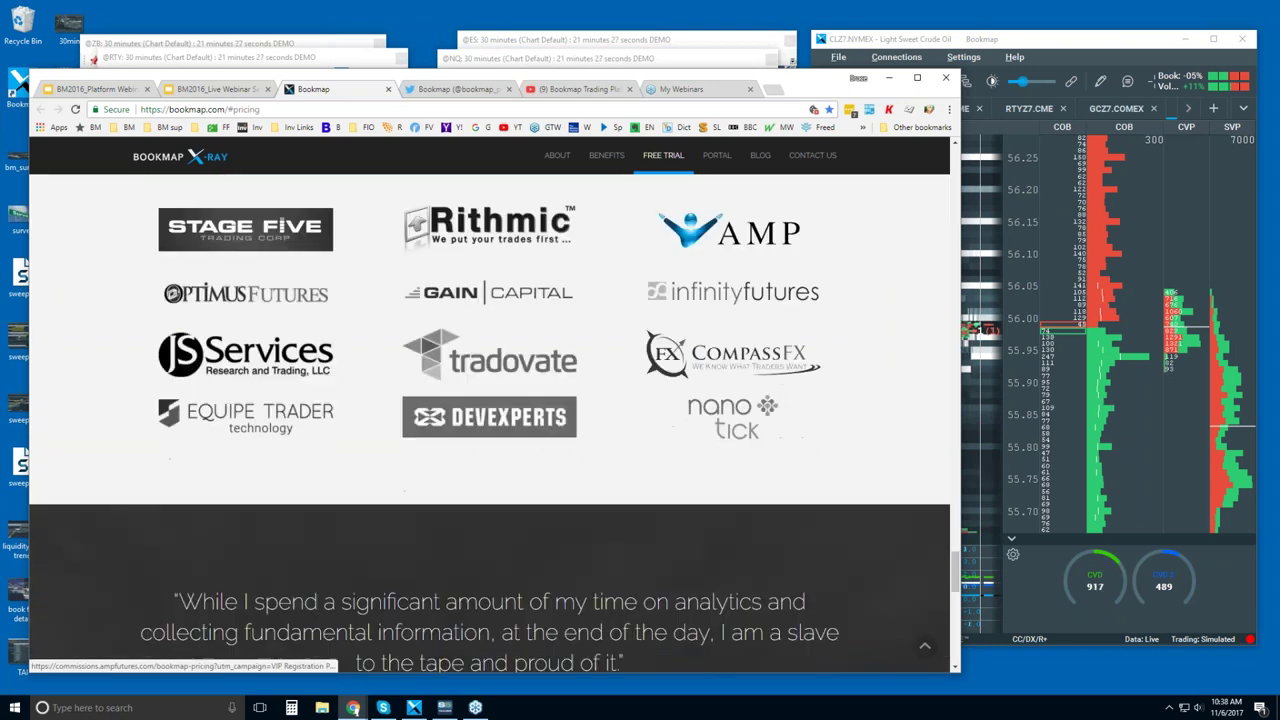
scroll(730, 300, down, 1)
scroll(768, 351, up, 3)
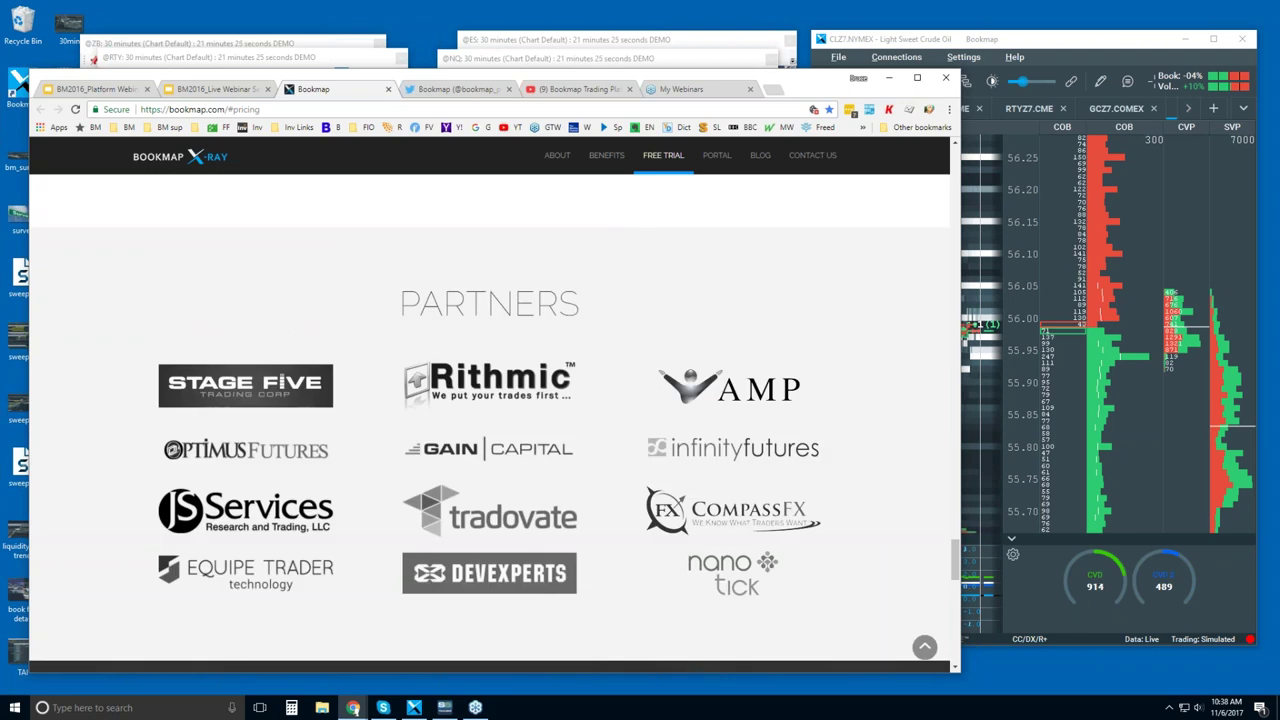
click(455, 89)
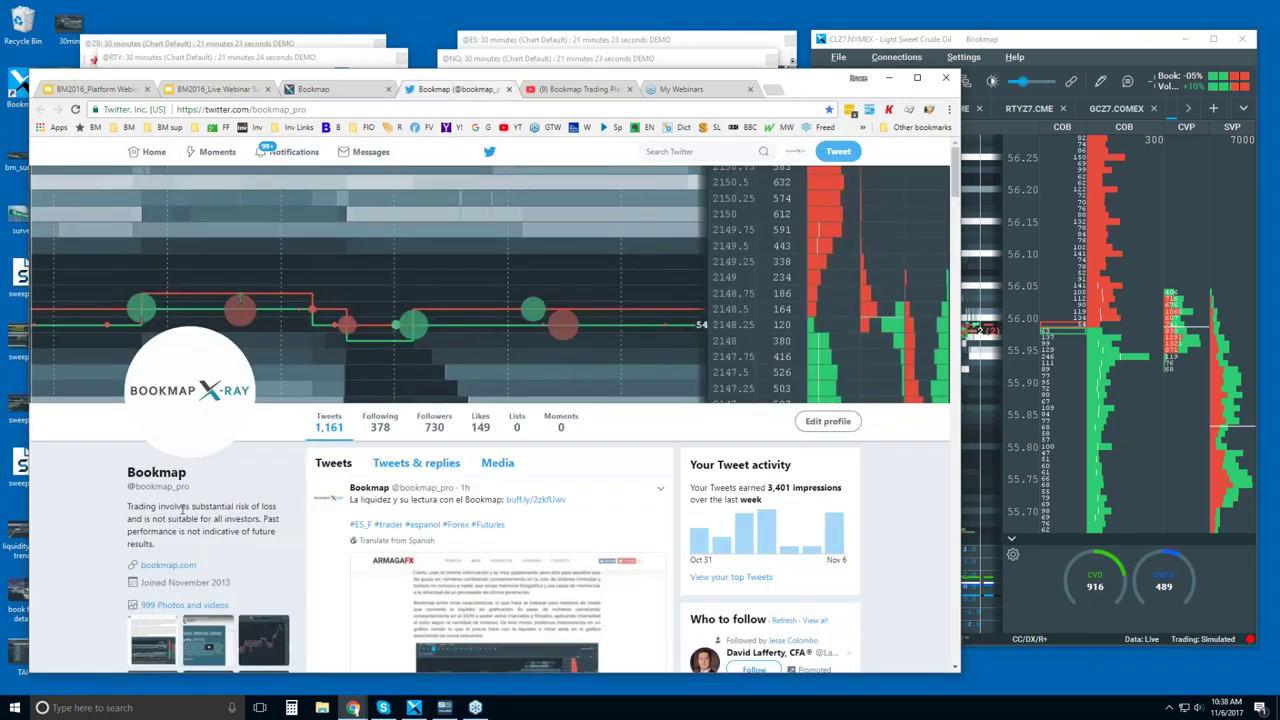
- View the Bookmap YouTube channel and look through its playlists, from Bookmap xRay - Intro to Order Flow video snippets
click(573, 86)
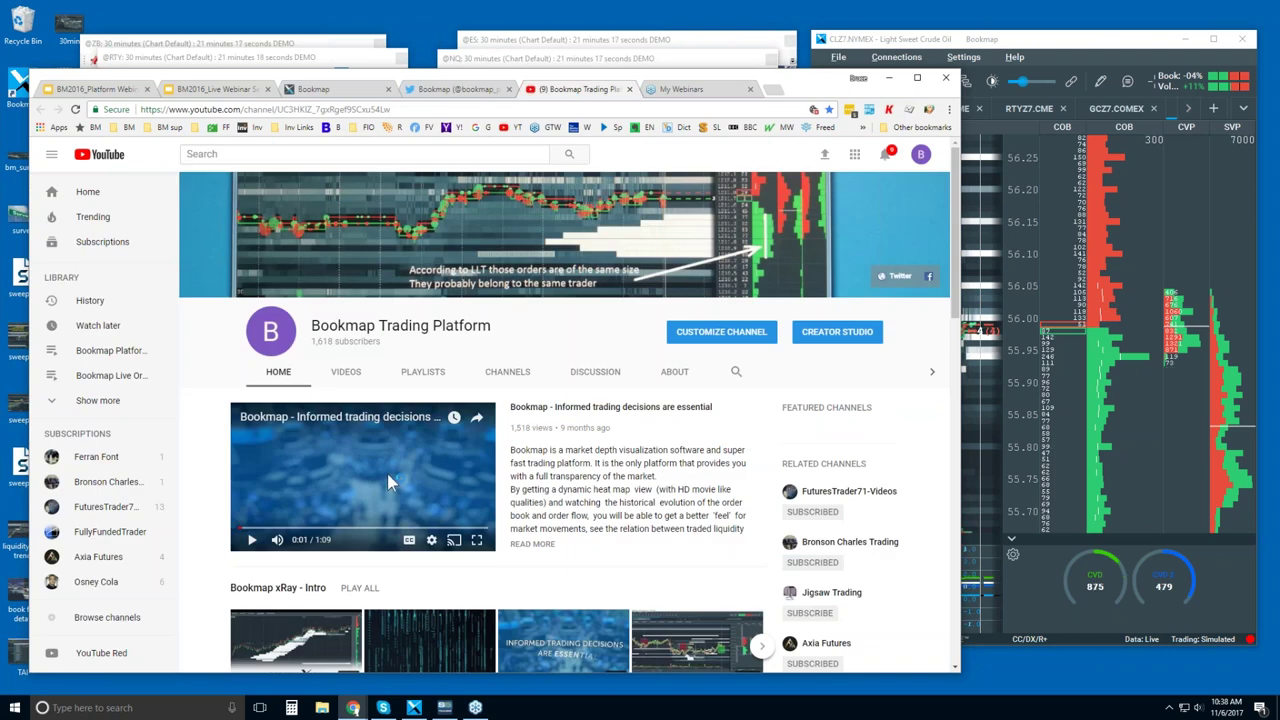
scroll(306, 420, down, 2)
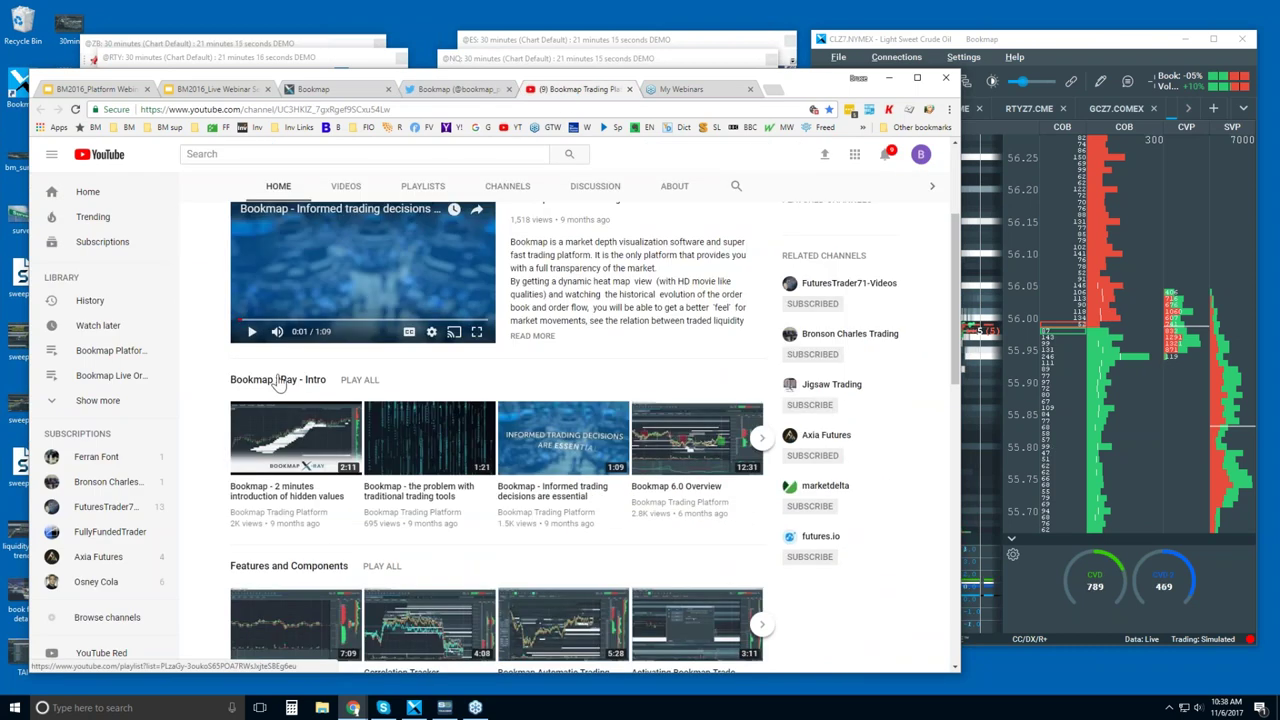
scroll(545, 375, down, 1)
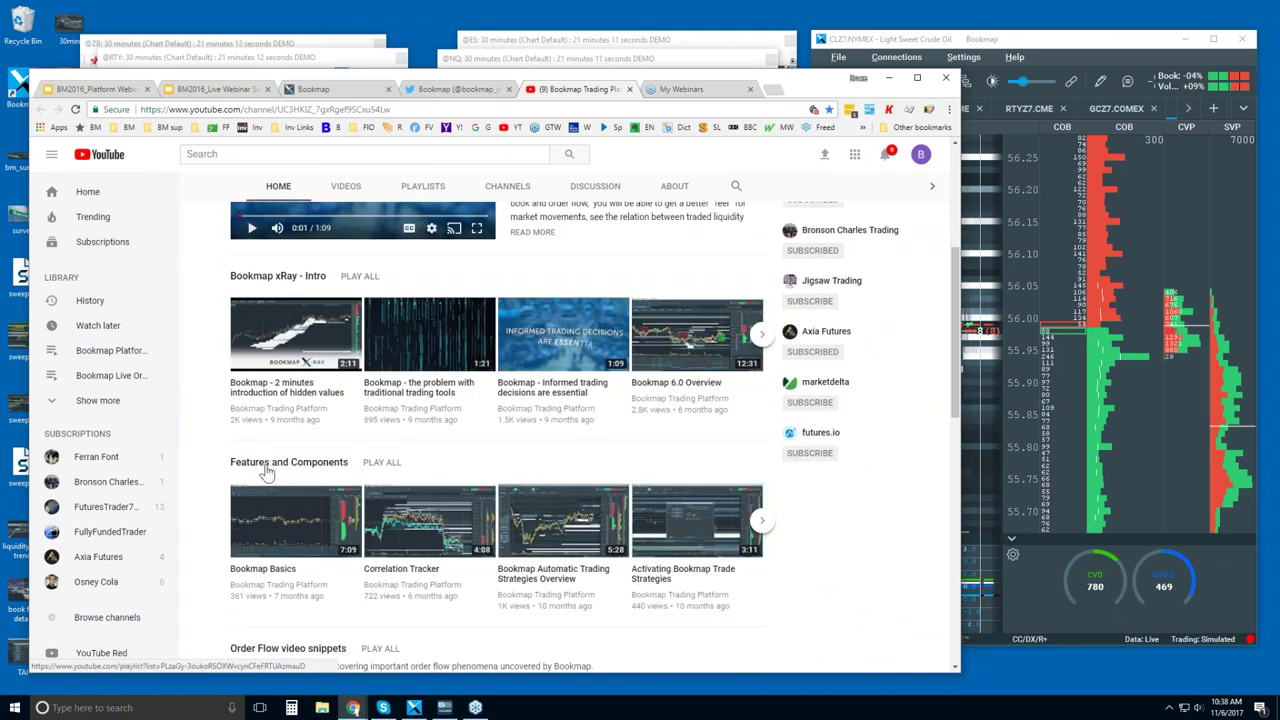
scroll(300, 474, down, 1)
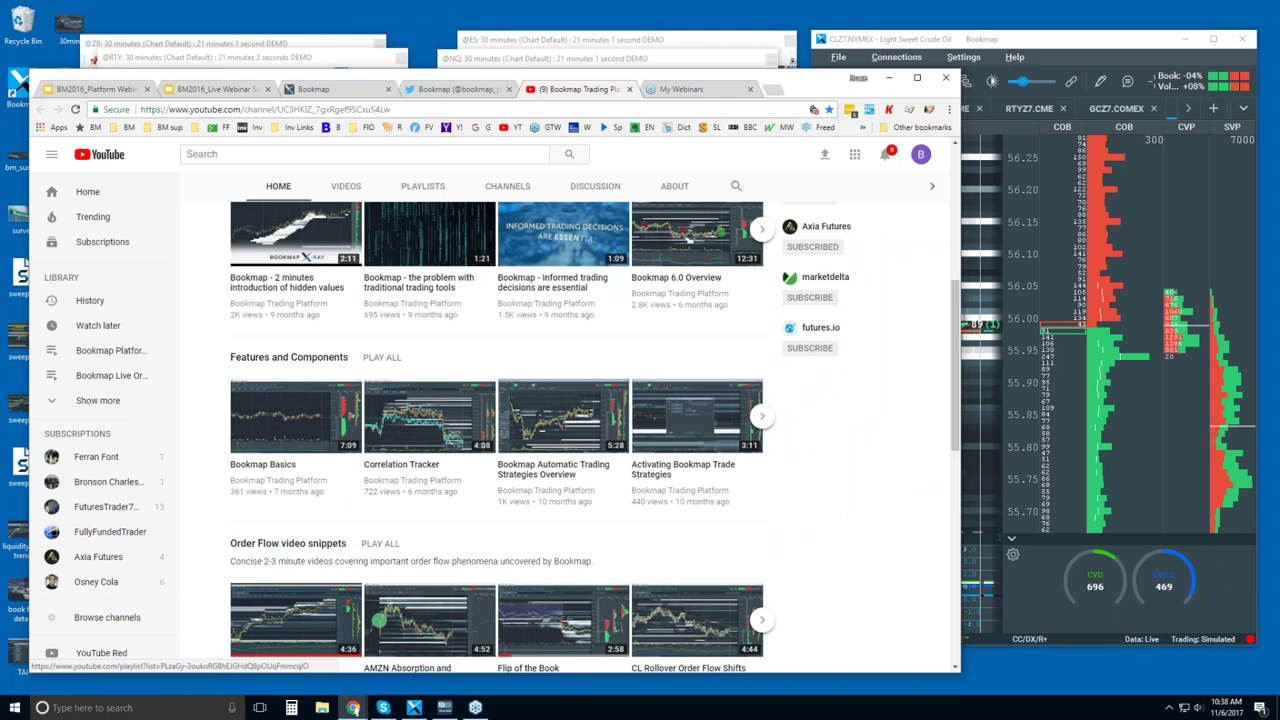
scroll(300, 445, down, 1)
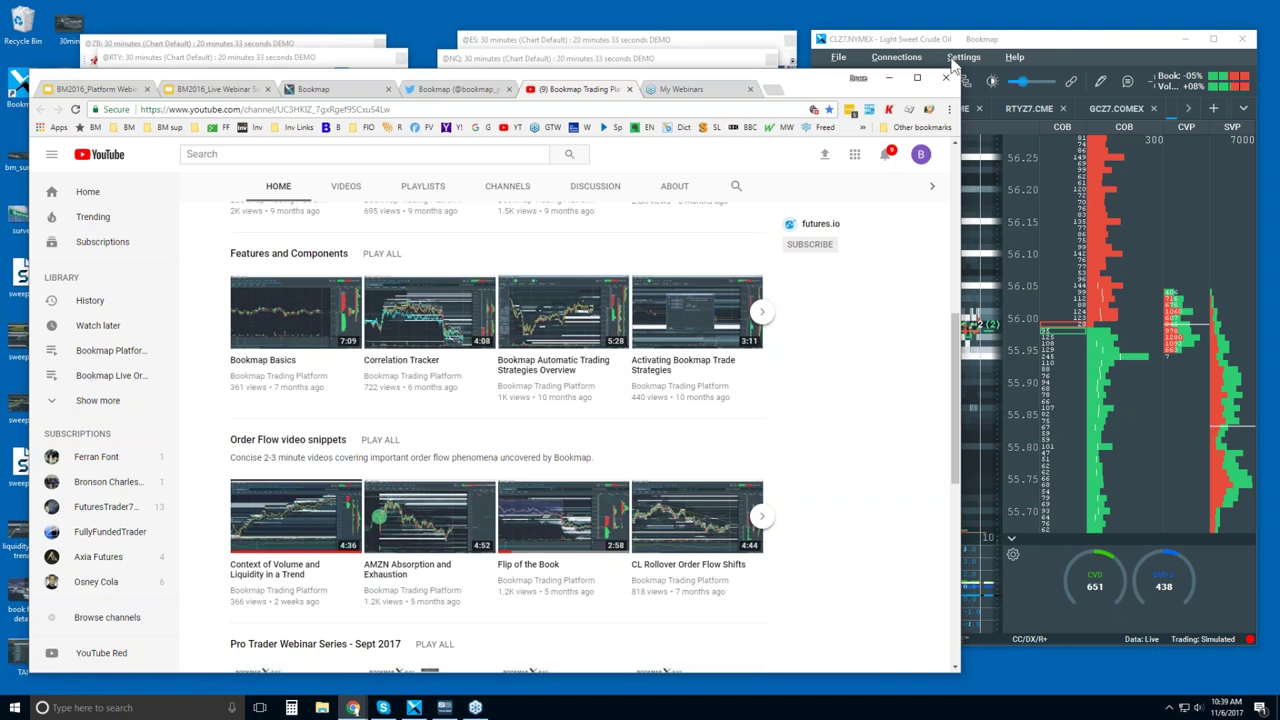
- Bring the 30-minute NQ chart and its companion chart windows to the front, and maximize the Bookmap platform window
click(632, 54)
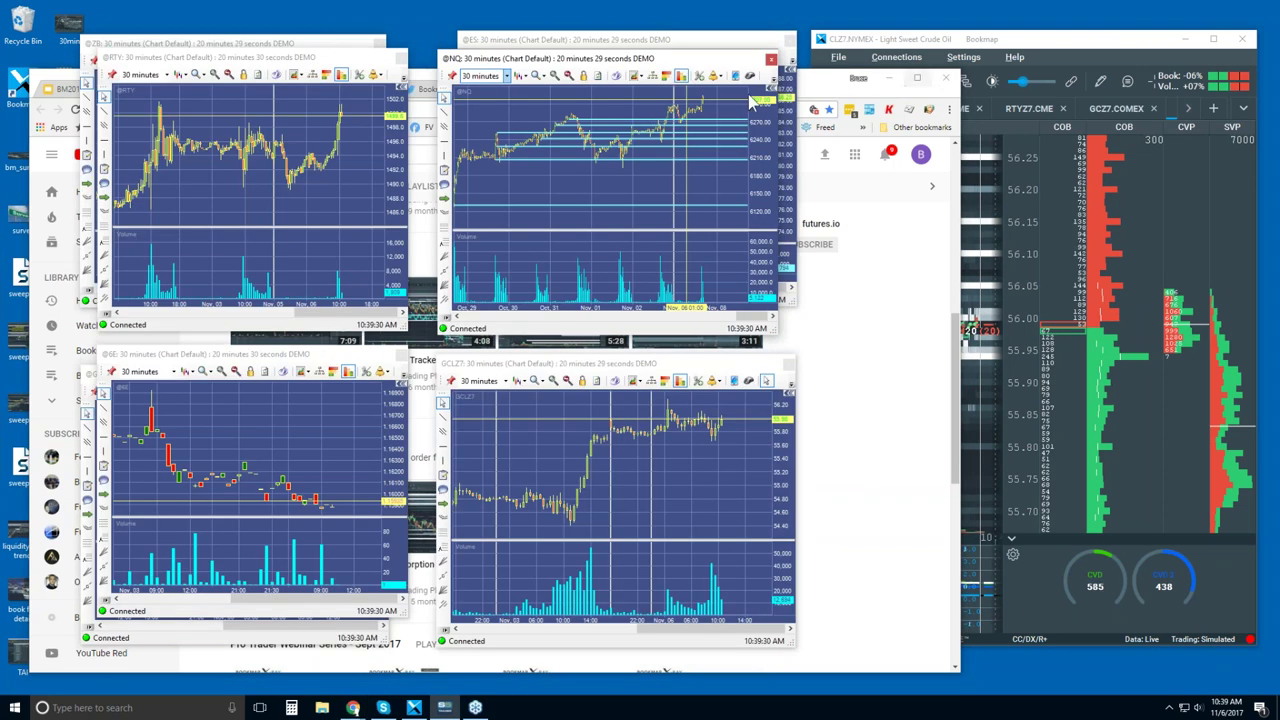
mouse_move(704, 105)
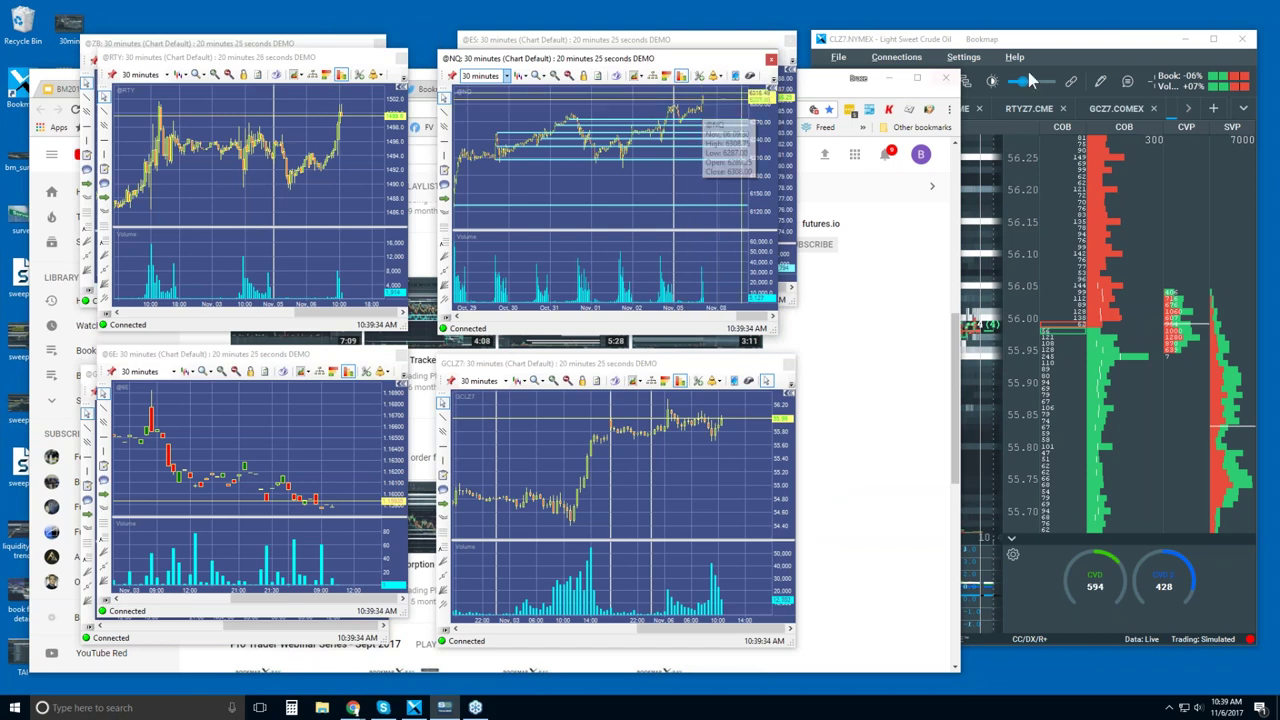
double_click(1074, 42)
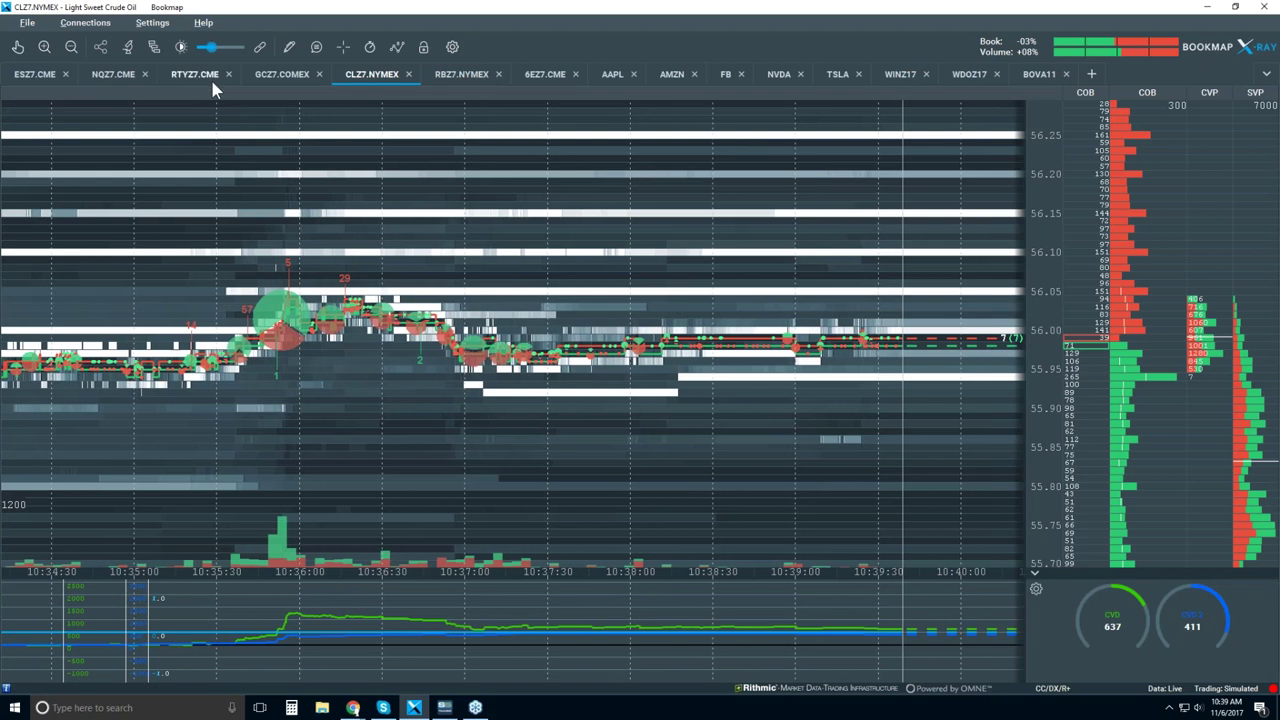
- Show the NQZ7.CME heatmap and examine its order book liquidity across the morning session
click(104, 75)
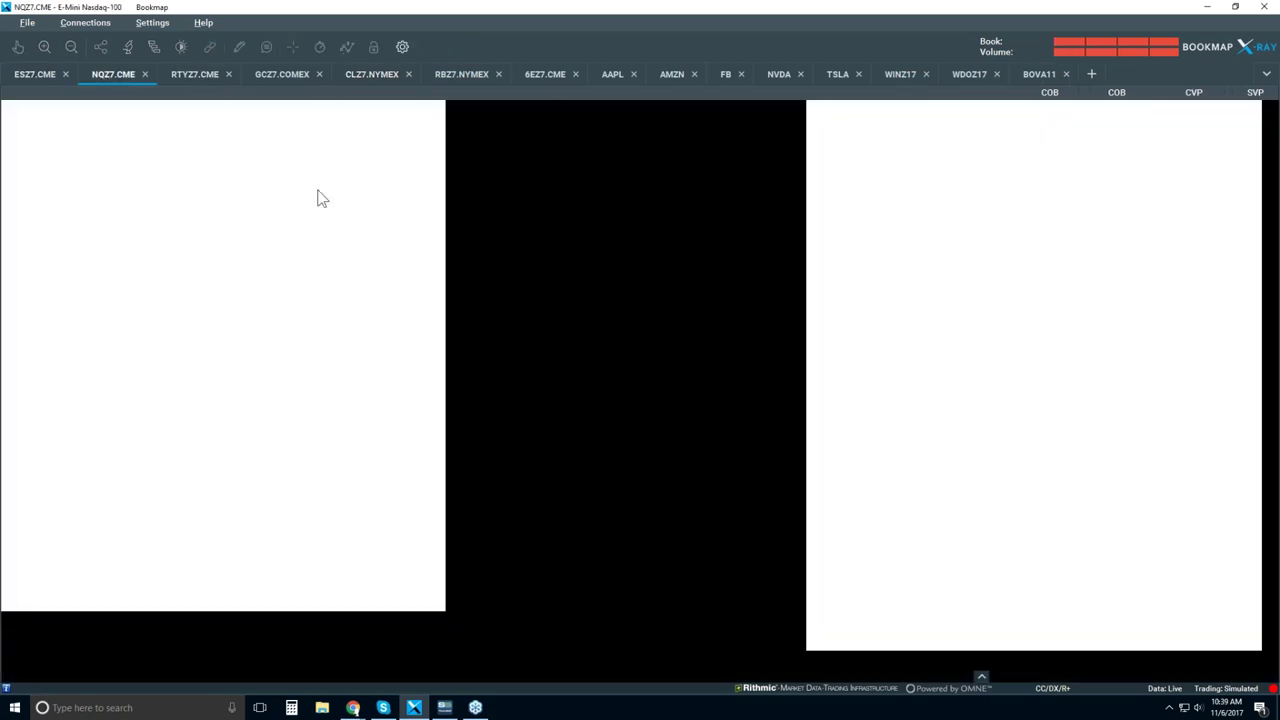
scroll(424, 224, down, 6)
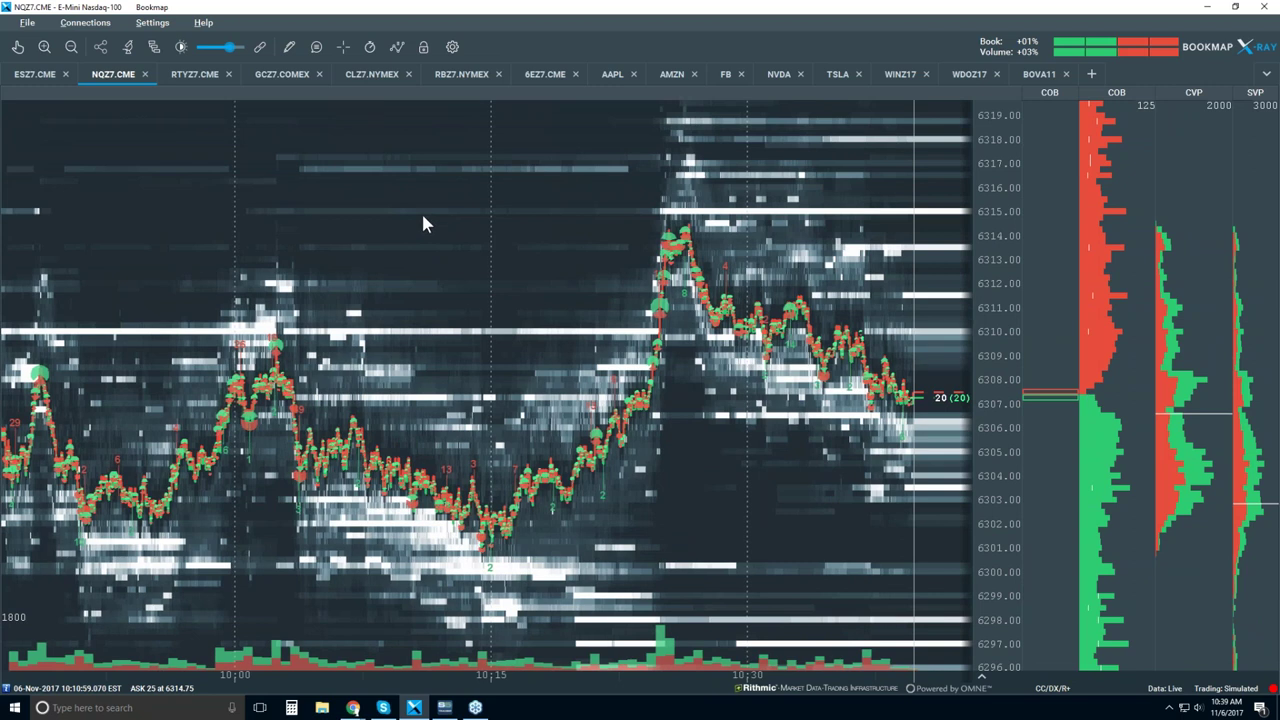
scroll(421, 223, down, 2)
scroll(420, 216, down, 3)
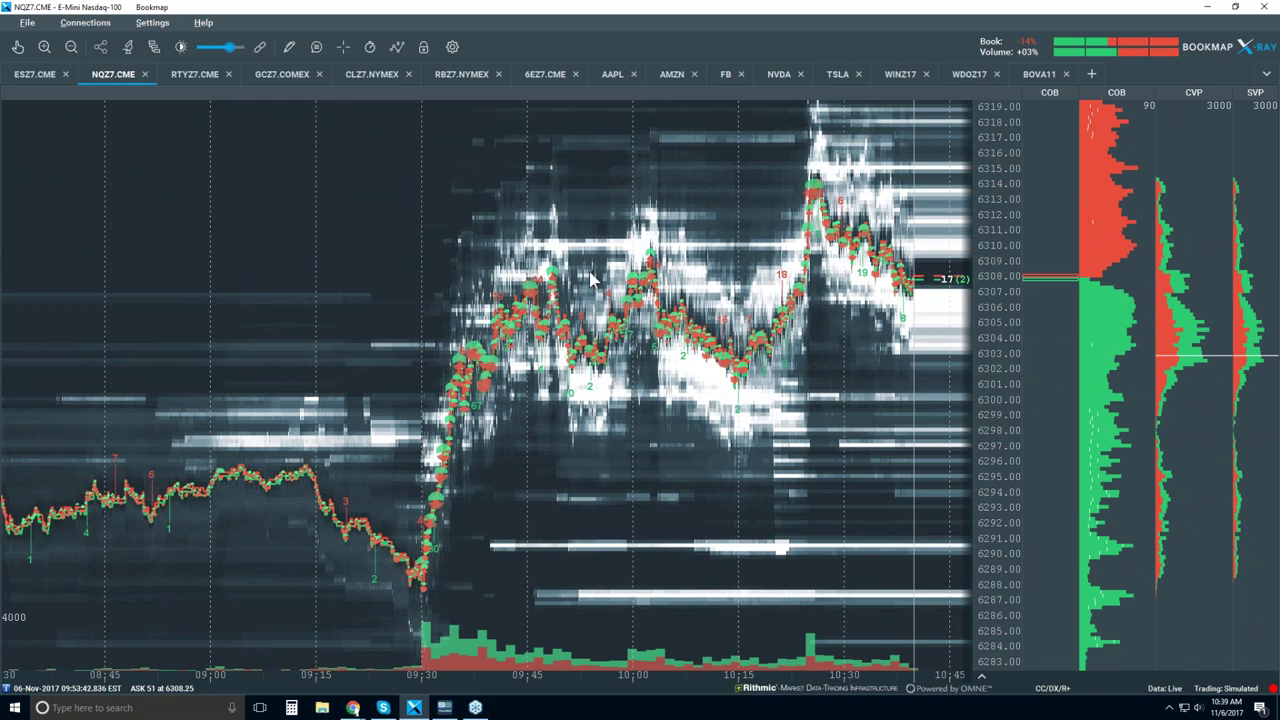
scroll(590, 280, up, 1)
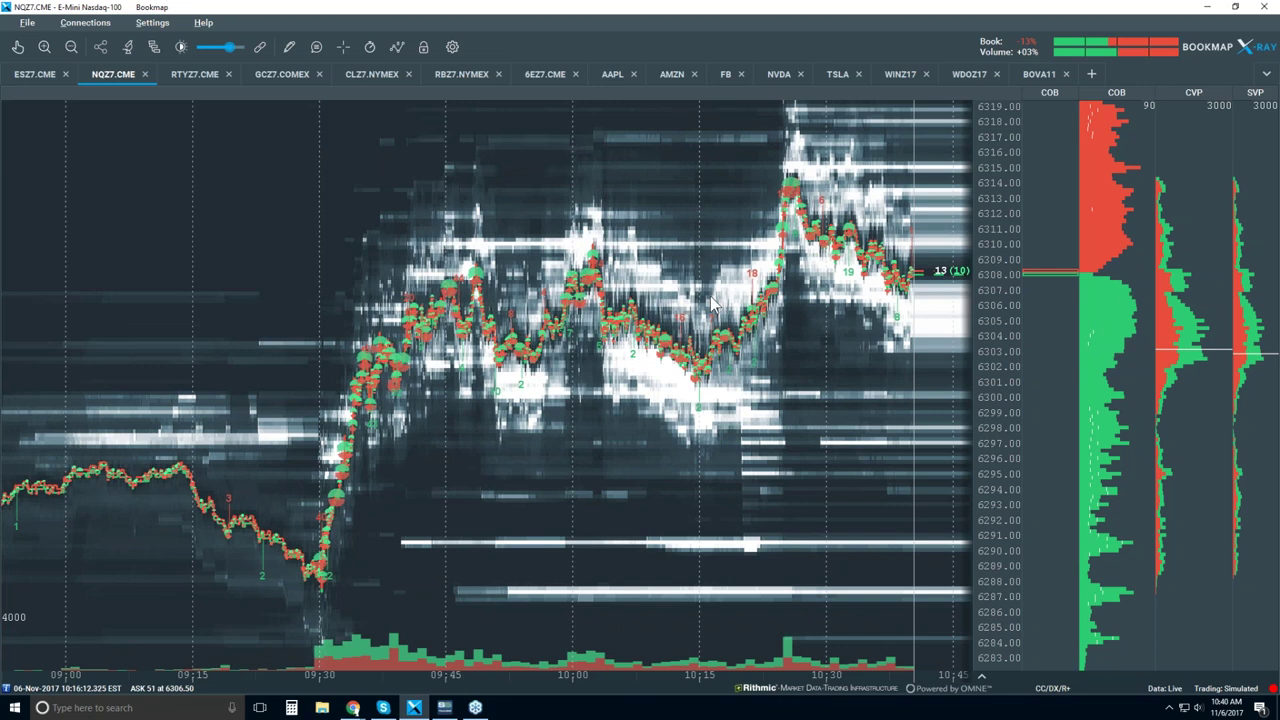
scroll(714, 303, up, 2)
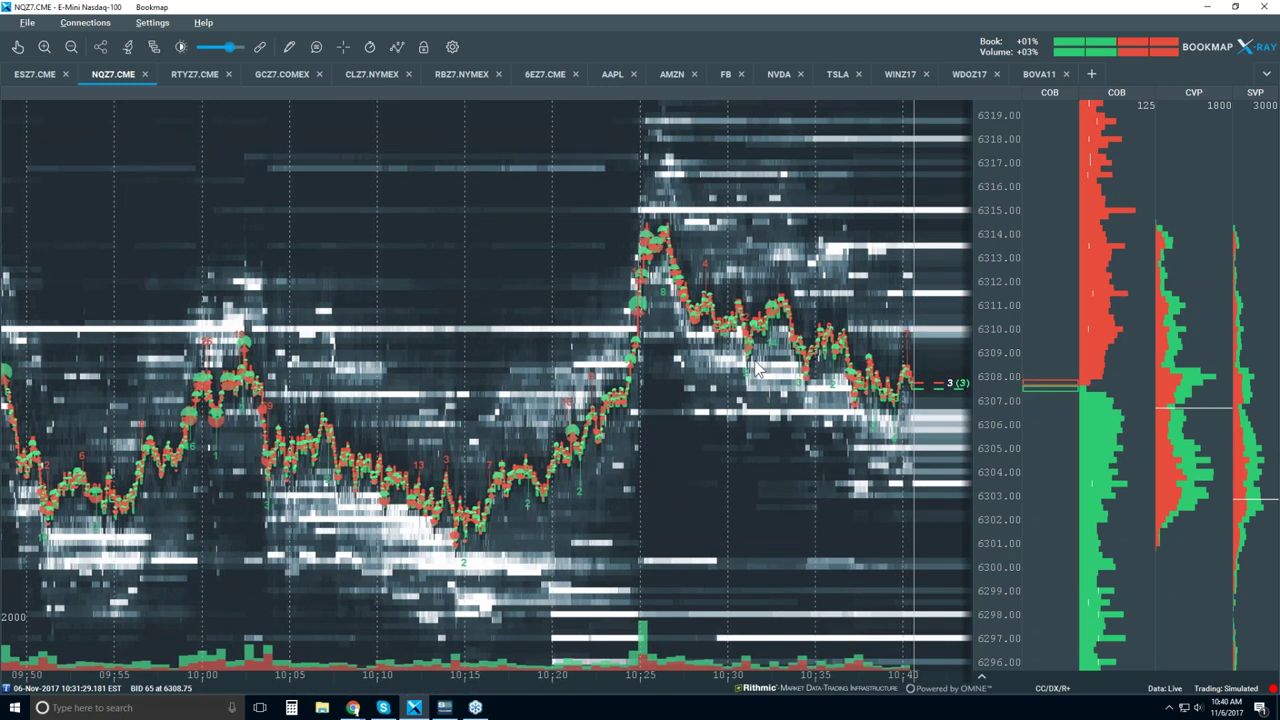
- Turn off the Volume Dots, Heatmap, Extended and Indicators layers on the NQZ7.CME chart
click(398, 48)
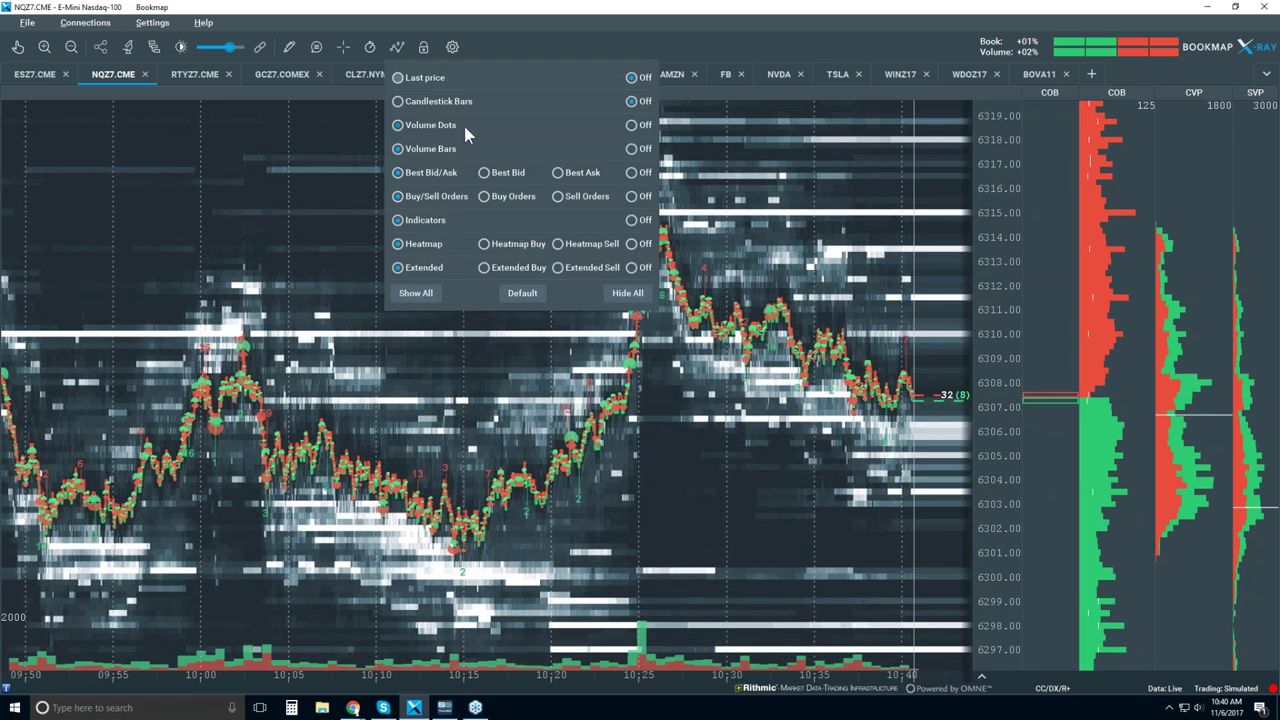
click(633, 125)
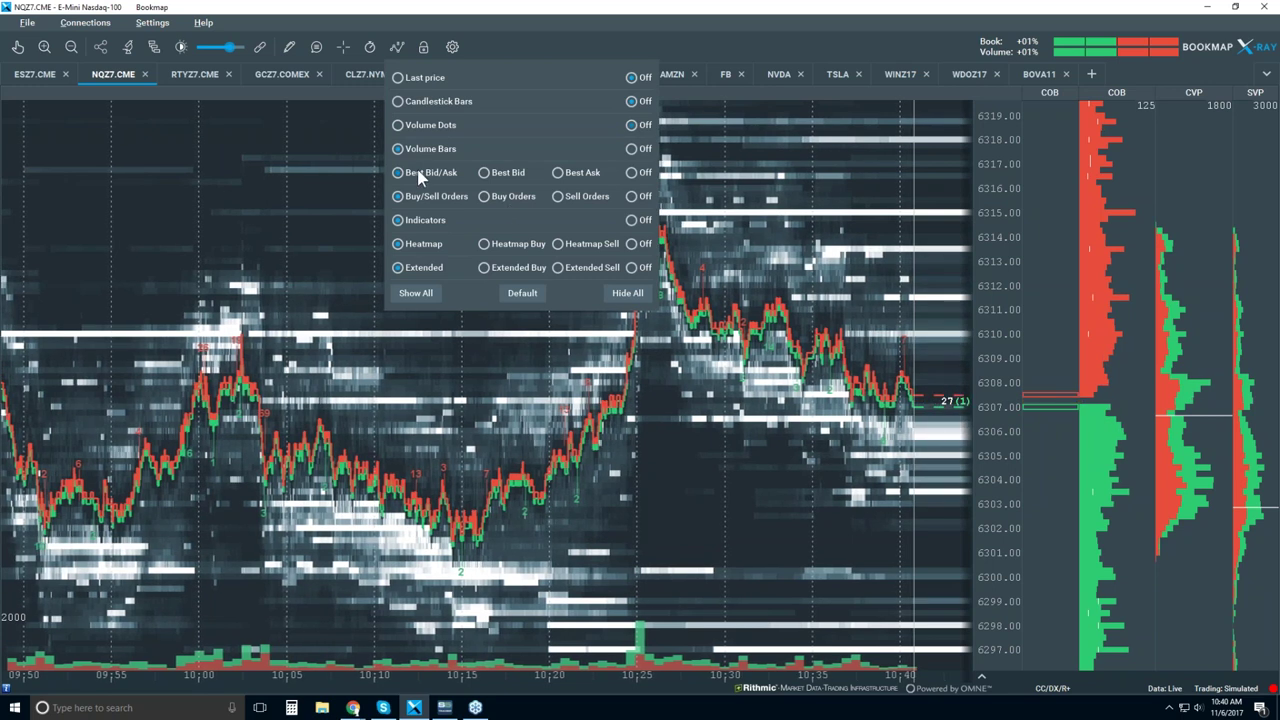
click(631, 243)
click(631, 267)
click(631, 220)
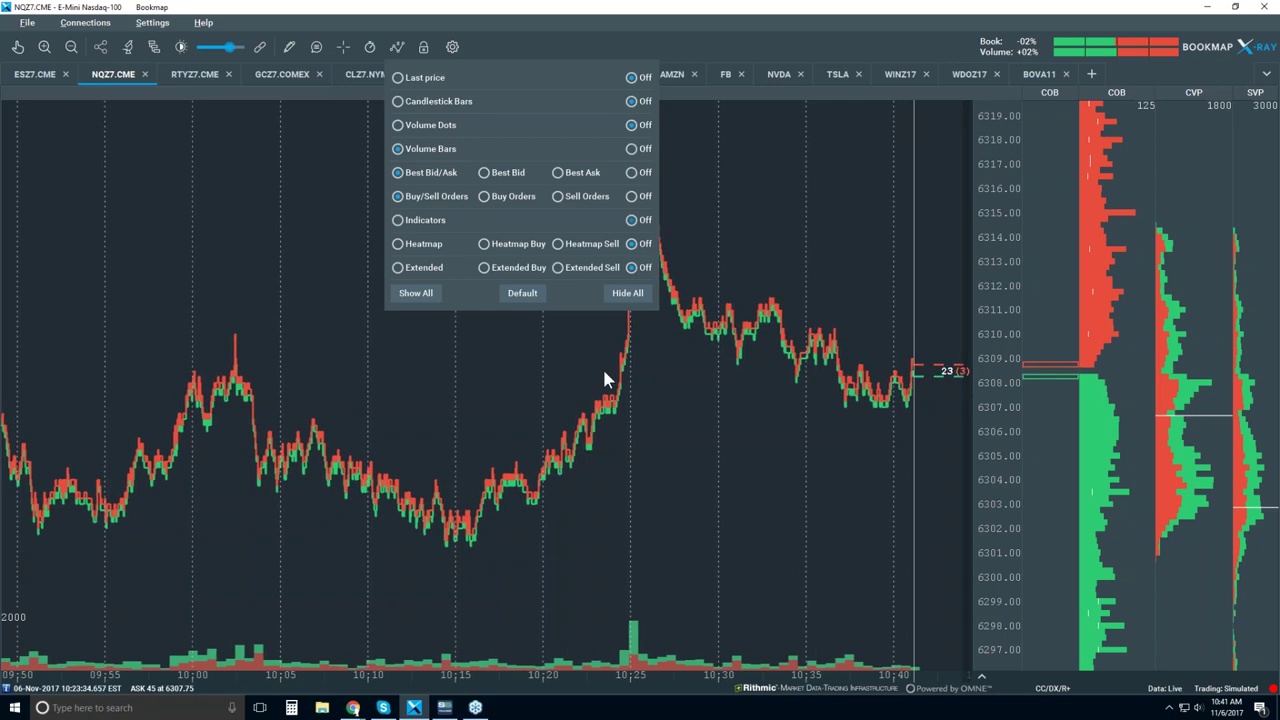
- Turn on the Volume Dots, Heatmap and Extended layers, and examine the most recent NQ price action against its liquidity
click(420, 126)
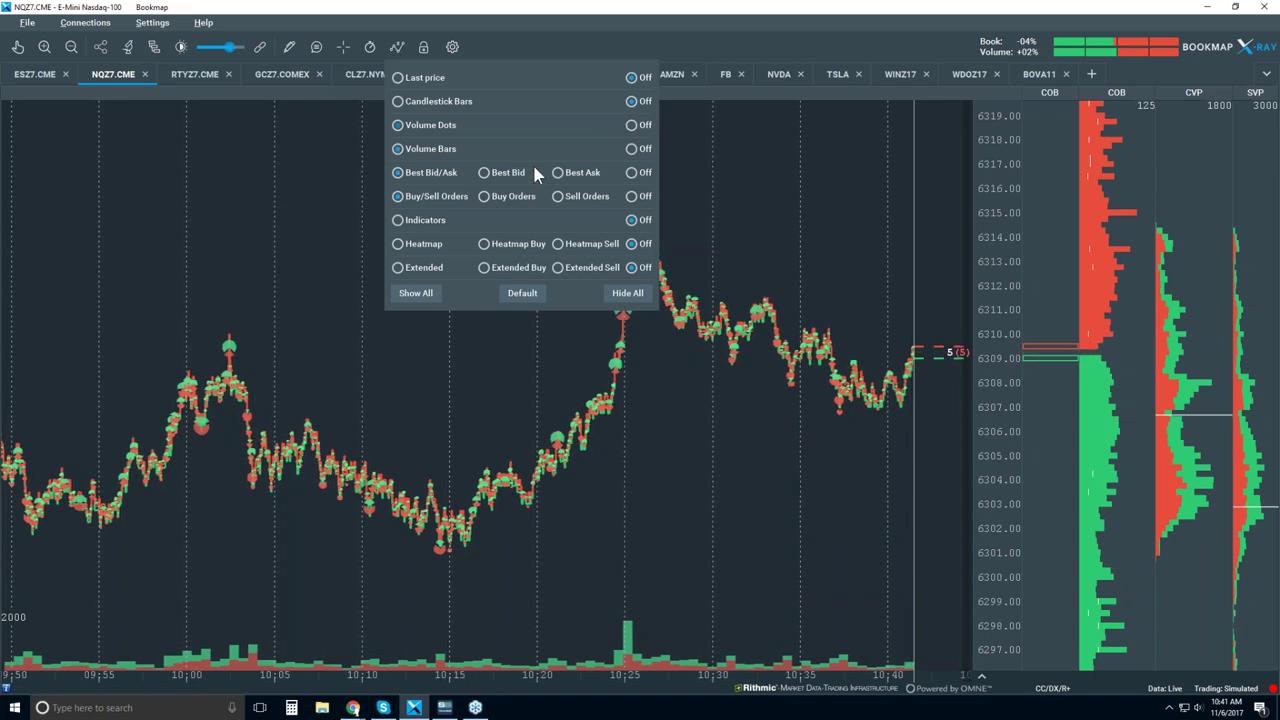
click(426, 268)
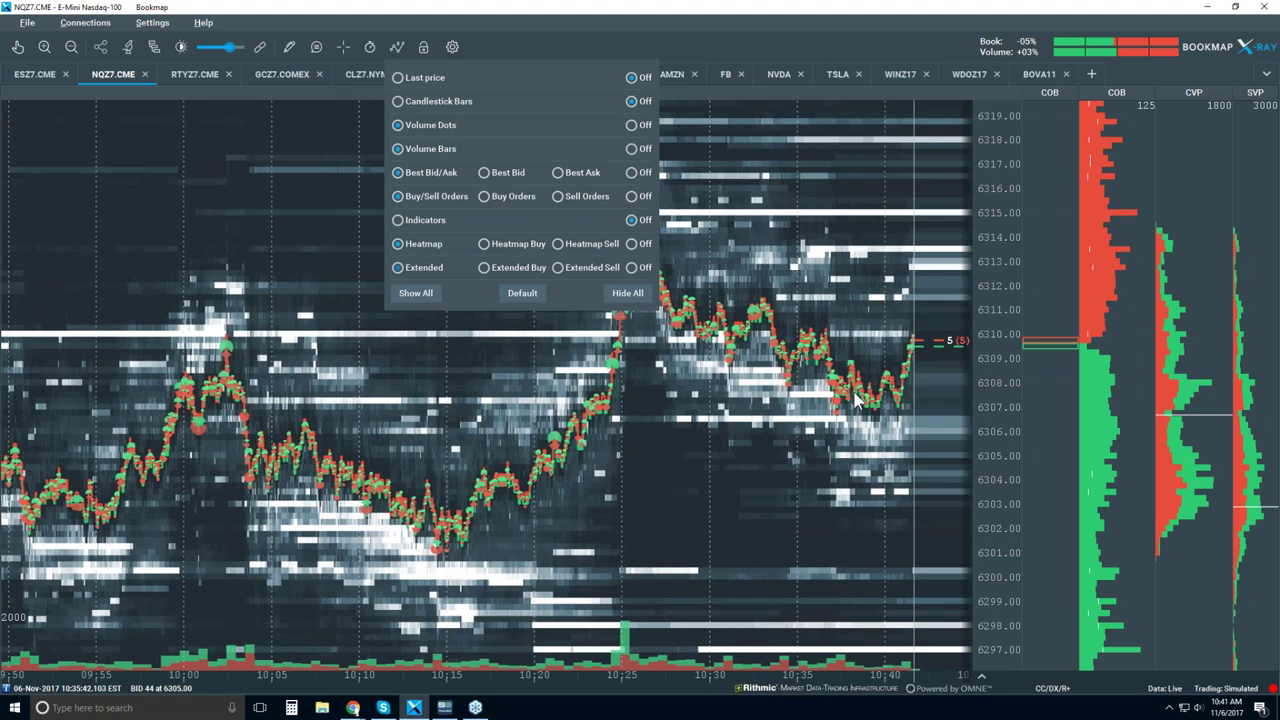
scroll(885, 299, up, 1)
scroll(885, 297, up, 4)
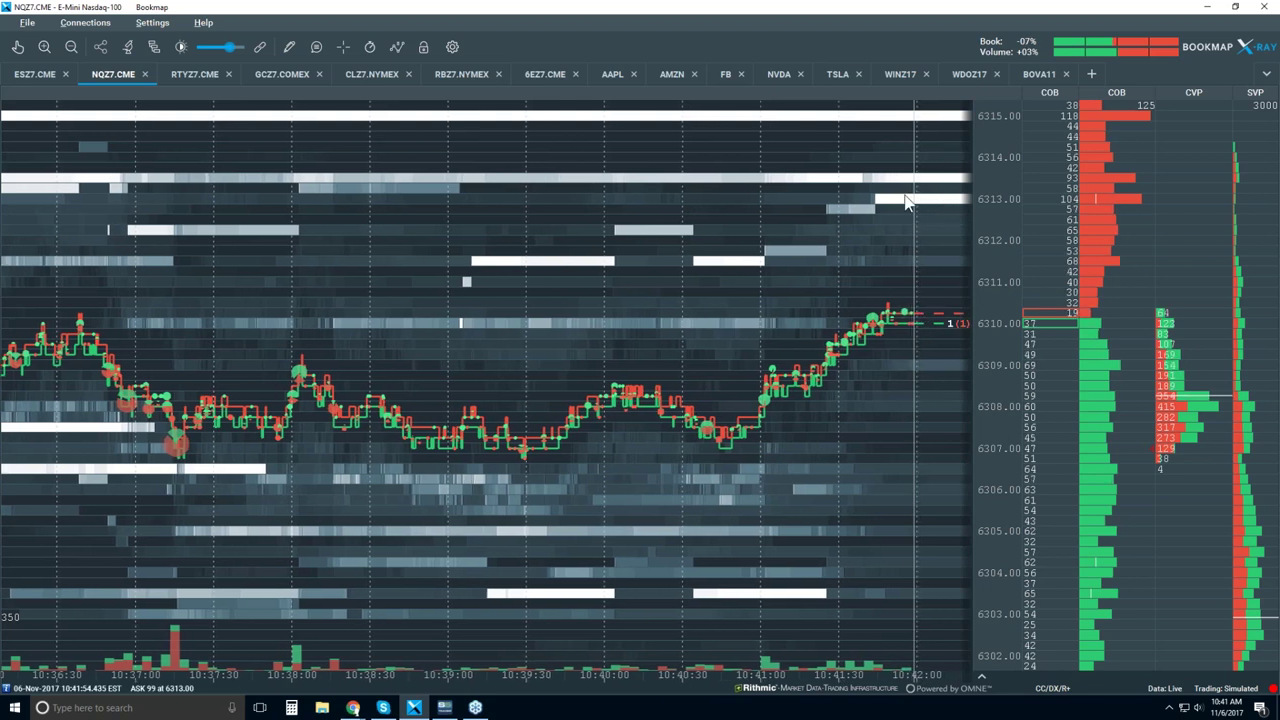
scroll(906, 203, down, 1)
scroll(906, 203, down, 4)
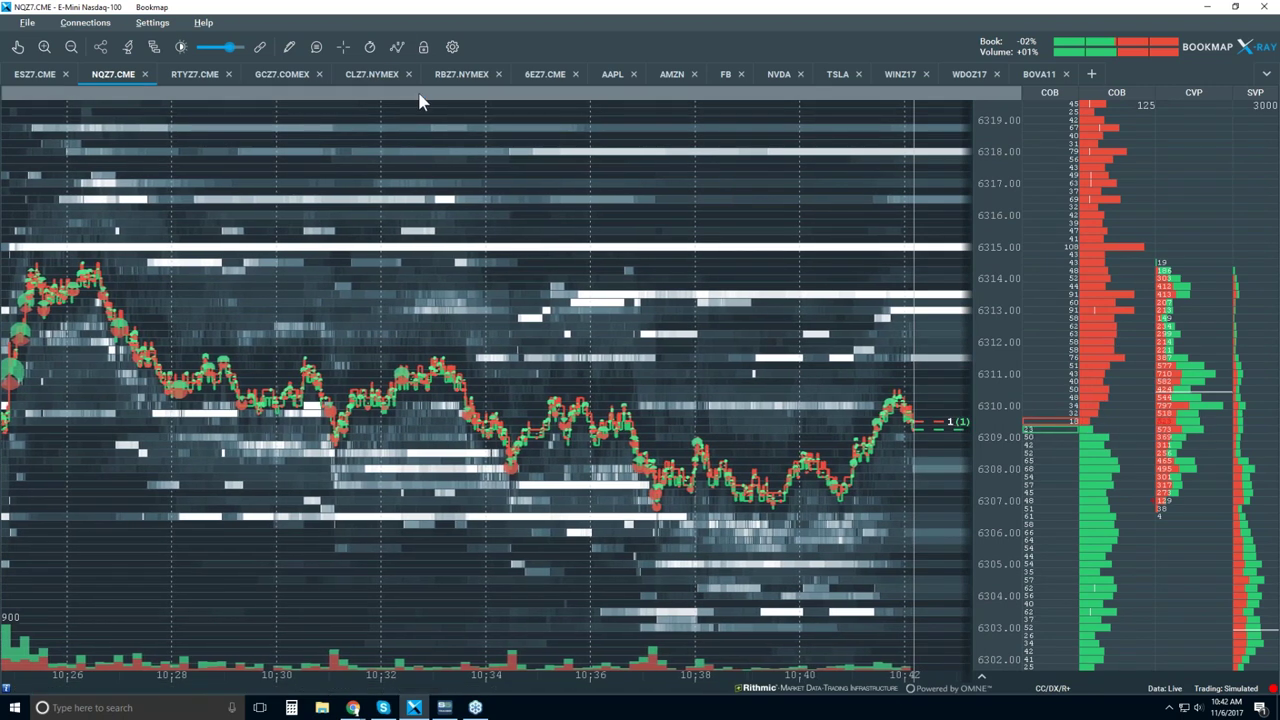
- Reduce the NQ chart to Candlestick Bars, turning off Volume Dots, Best Bid/Ask, Heatmap and Extended, and view the whole morning session
click(401, 48)
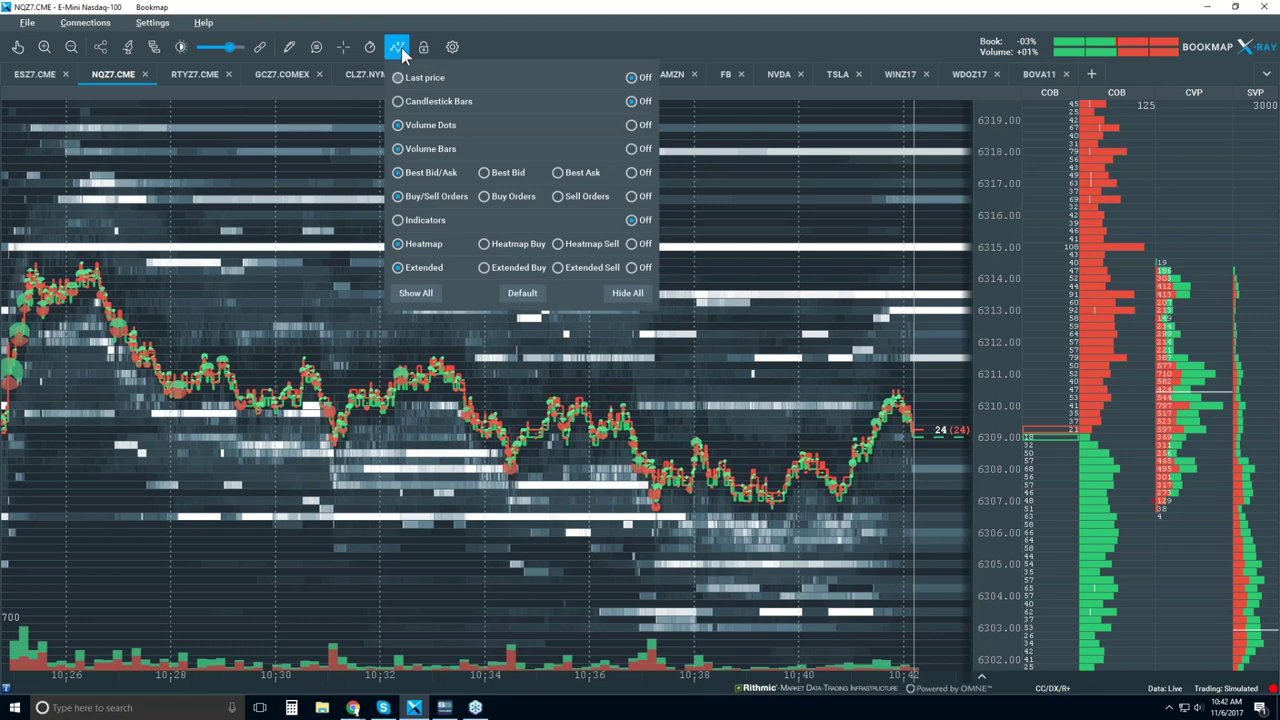
click(436, 102)
click(633, 125)
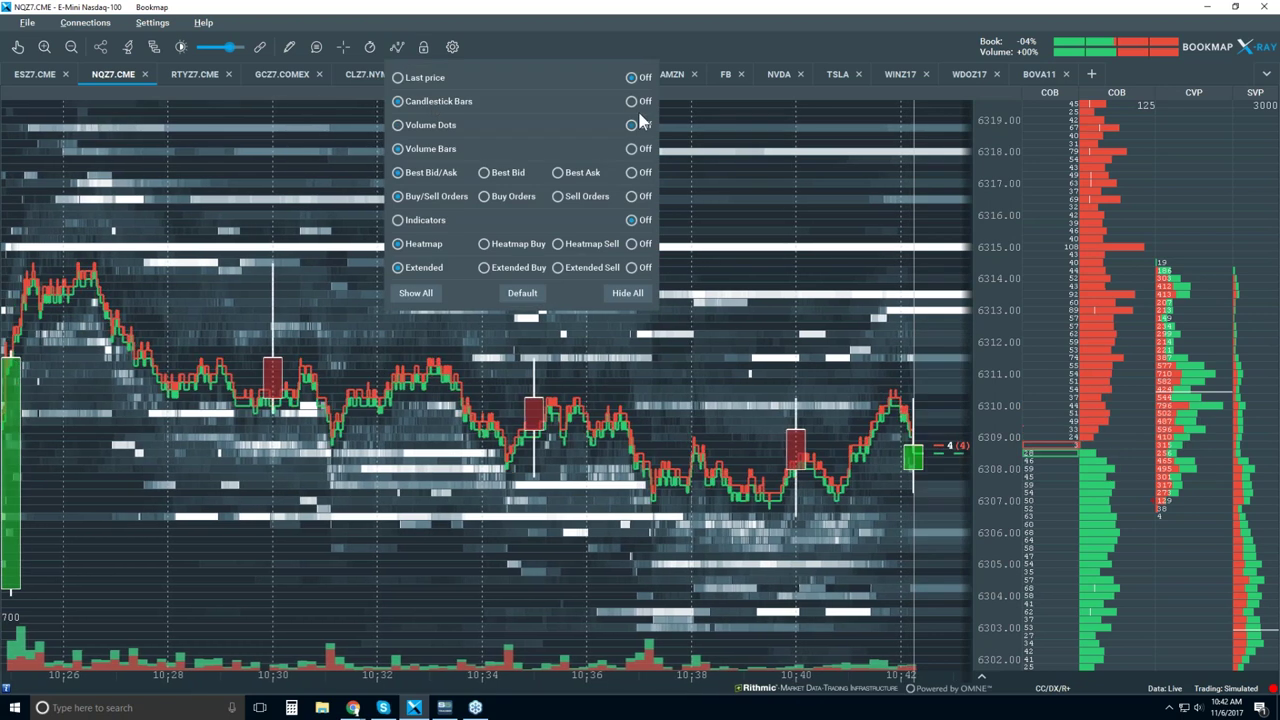
click(631, 172)
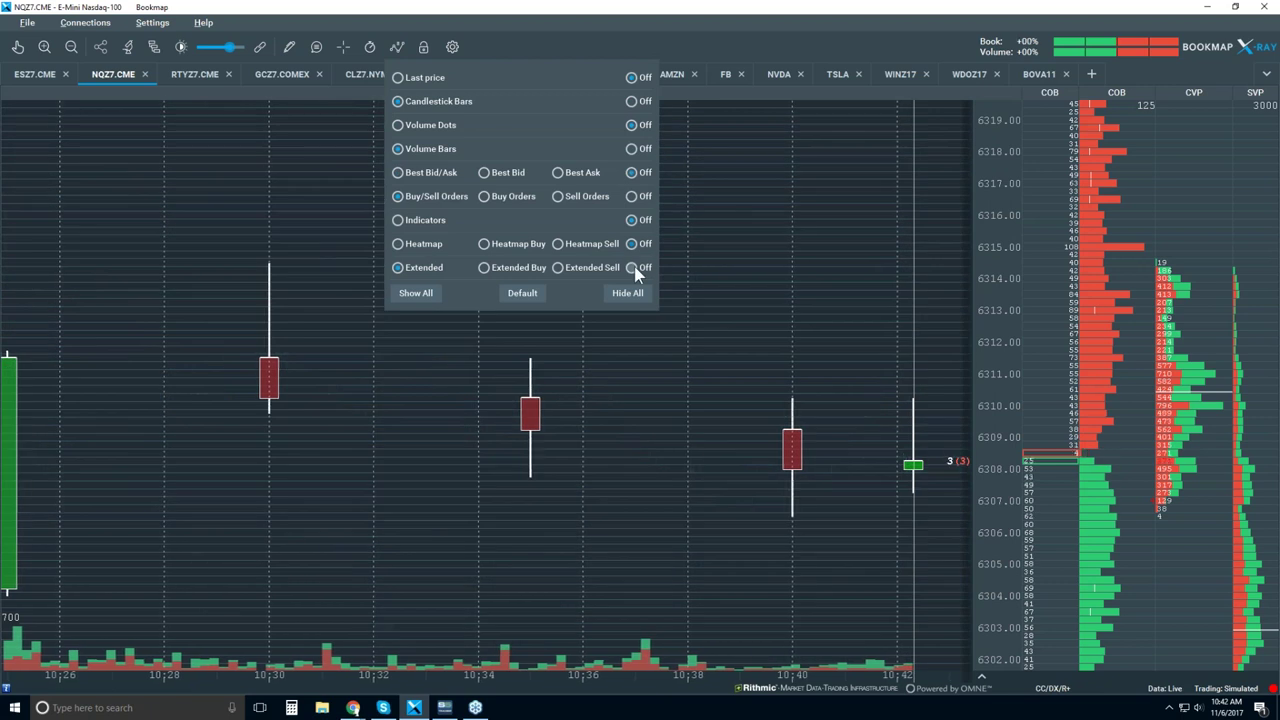
scroll(719, 221, down, 2)
scroll(721, 228, down, 5)
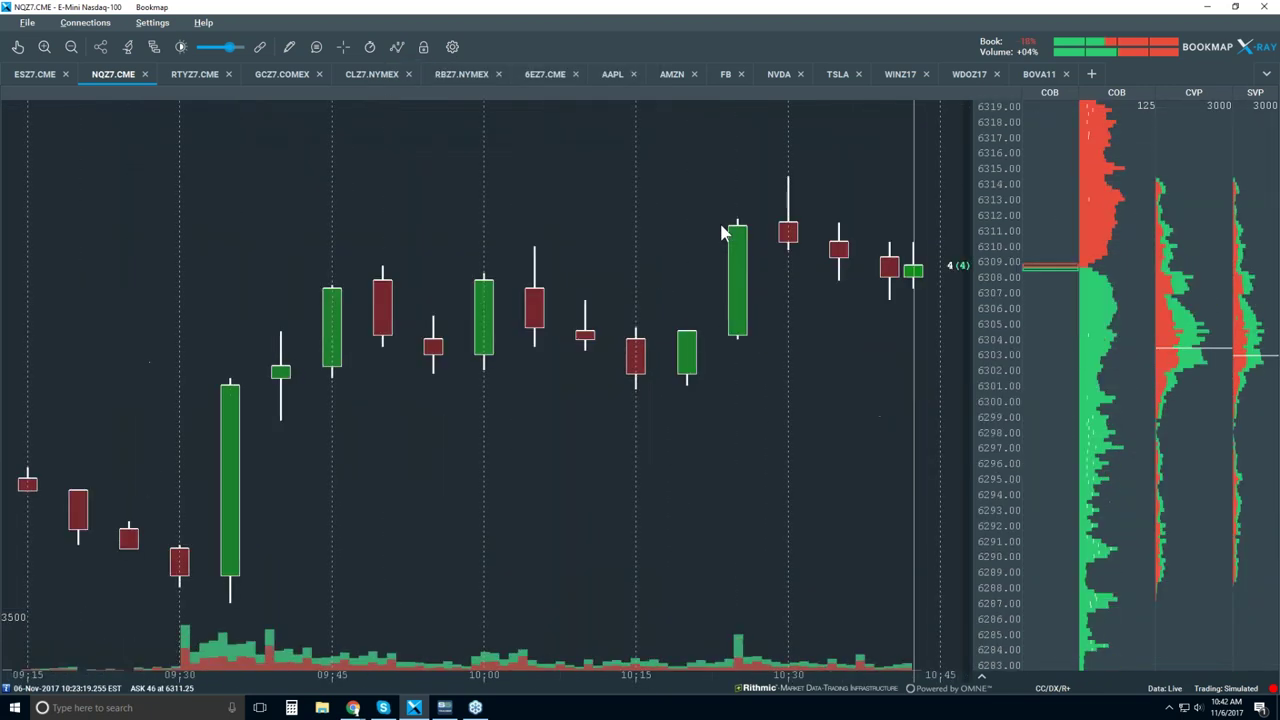
scroll(721, 232, down, 3)
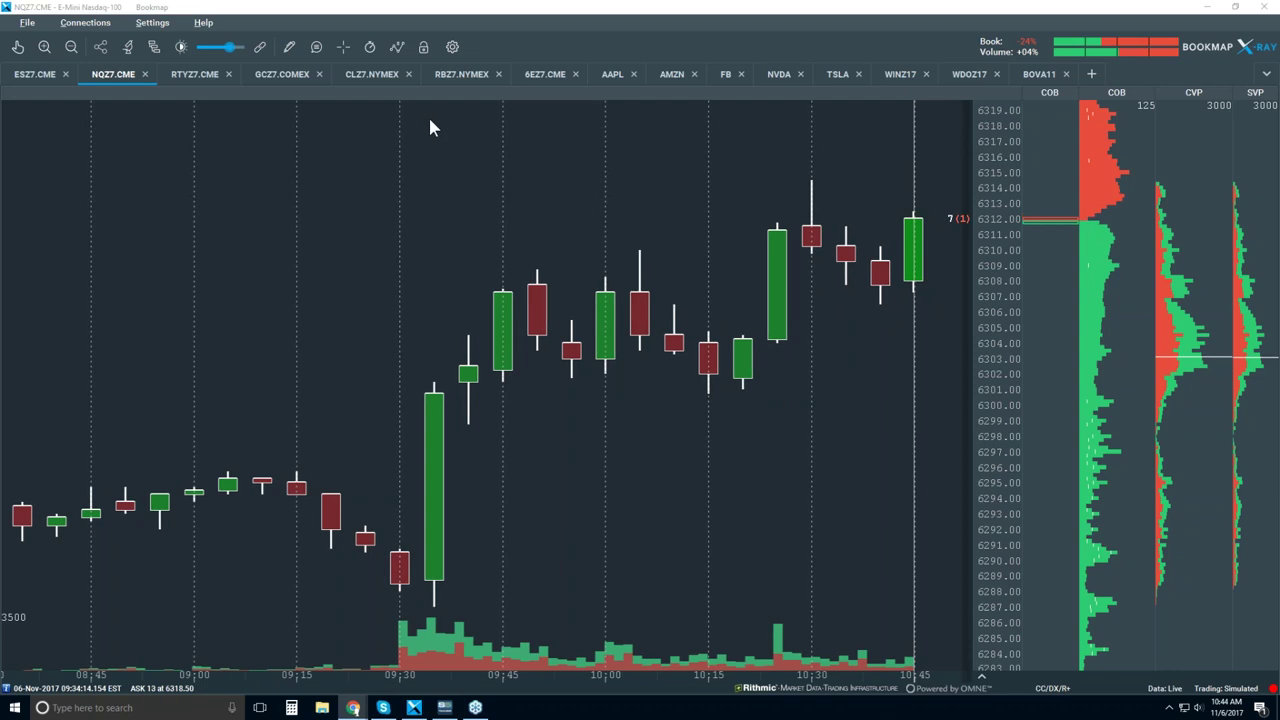
- Turn on the Best Bid/Ask lines over the candlesticks on the NQZ7.CME chart
click(397, 48)
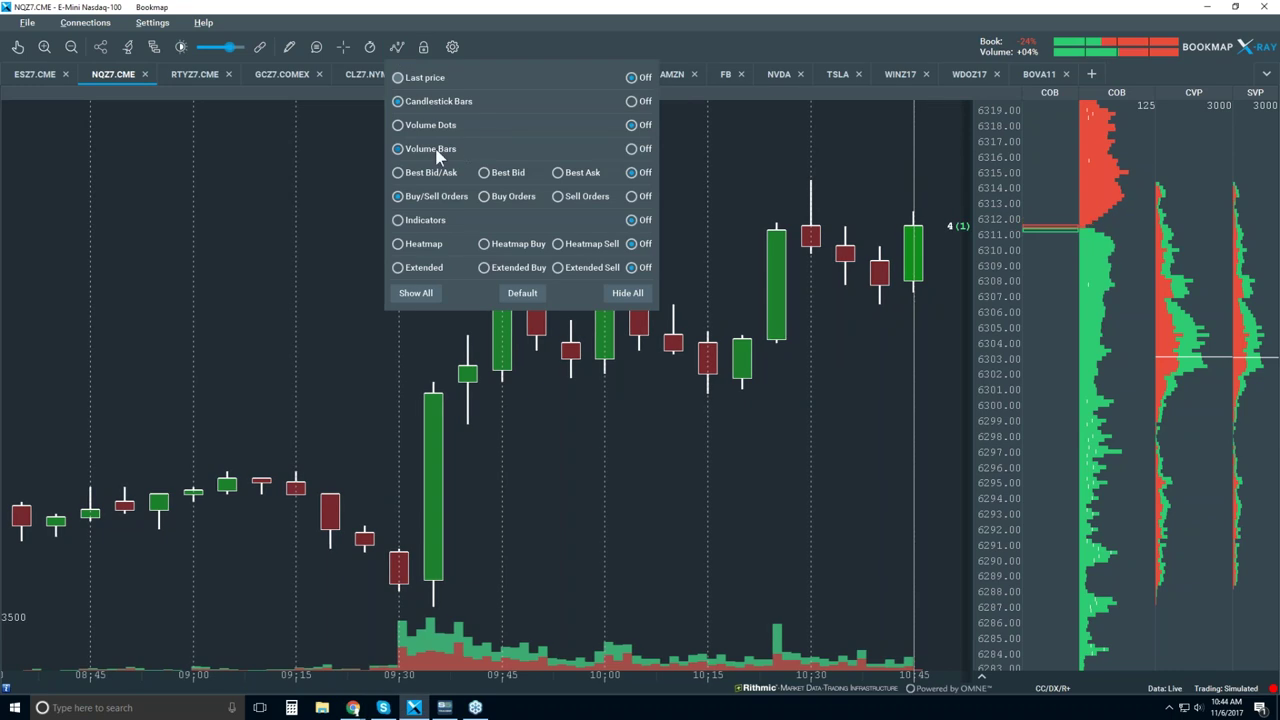
click(436, 176)
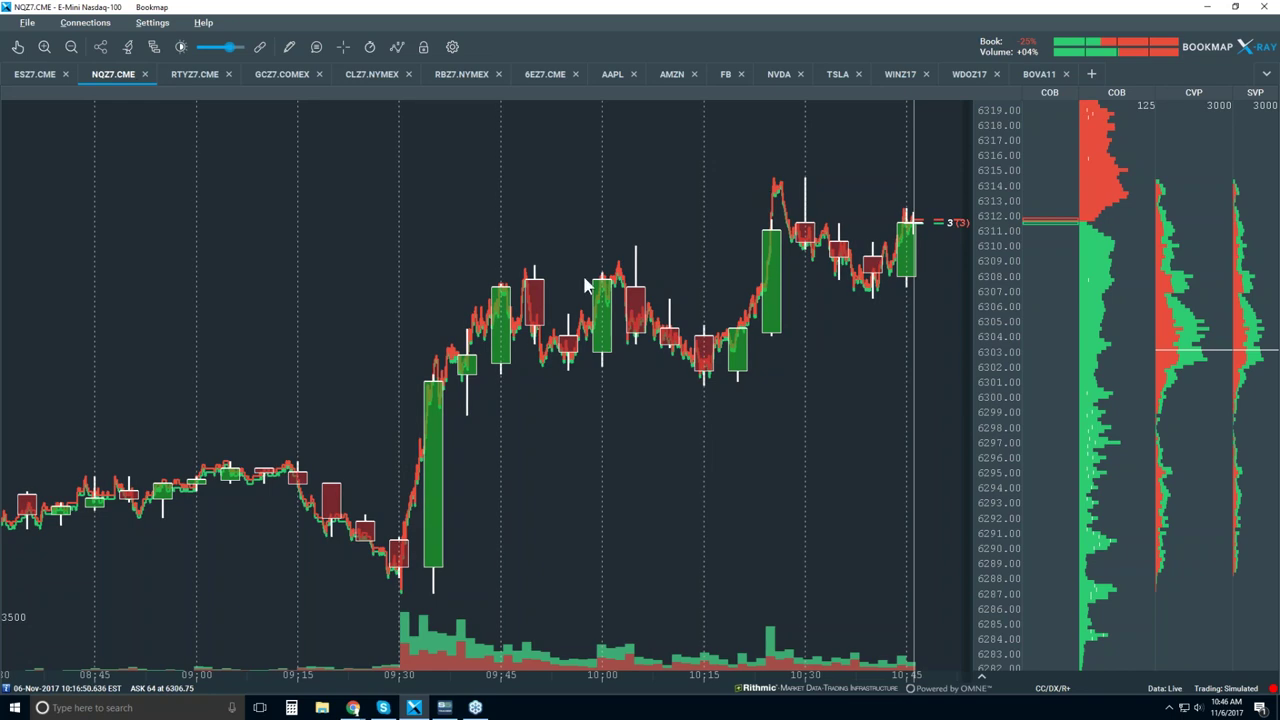
- Draw two horizontal lines at about 6304 and 6302, bounding the NQ price range between 09:50 and 09:55
click(17, 47)
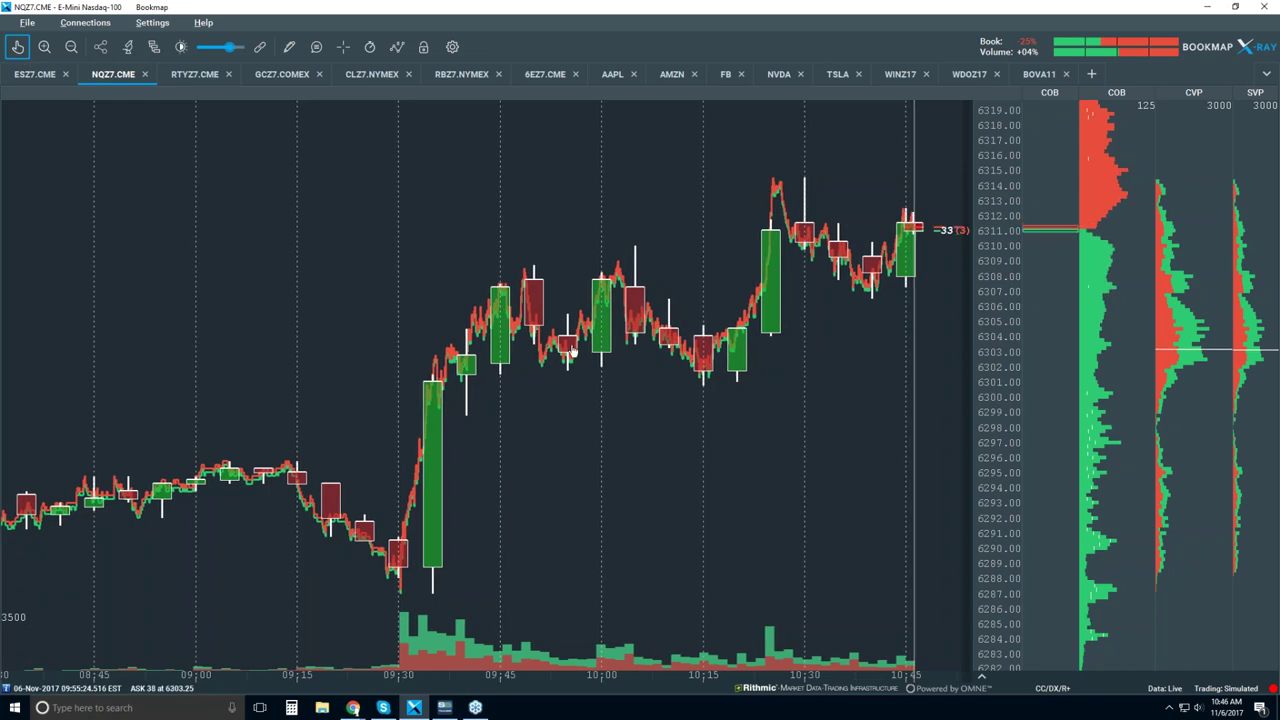
scroll(562, 343, up, 1)
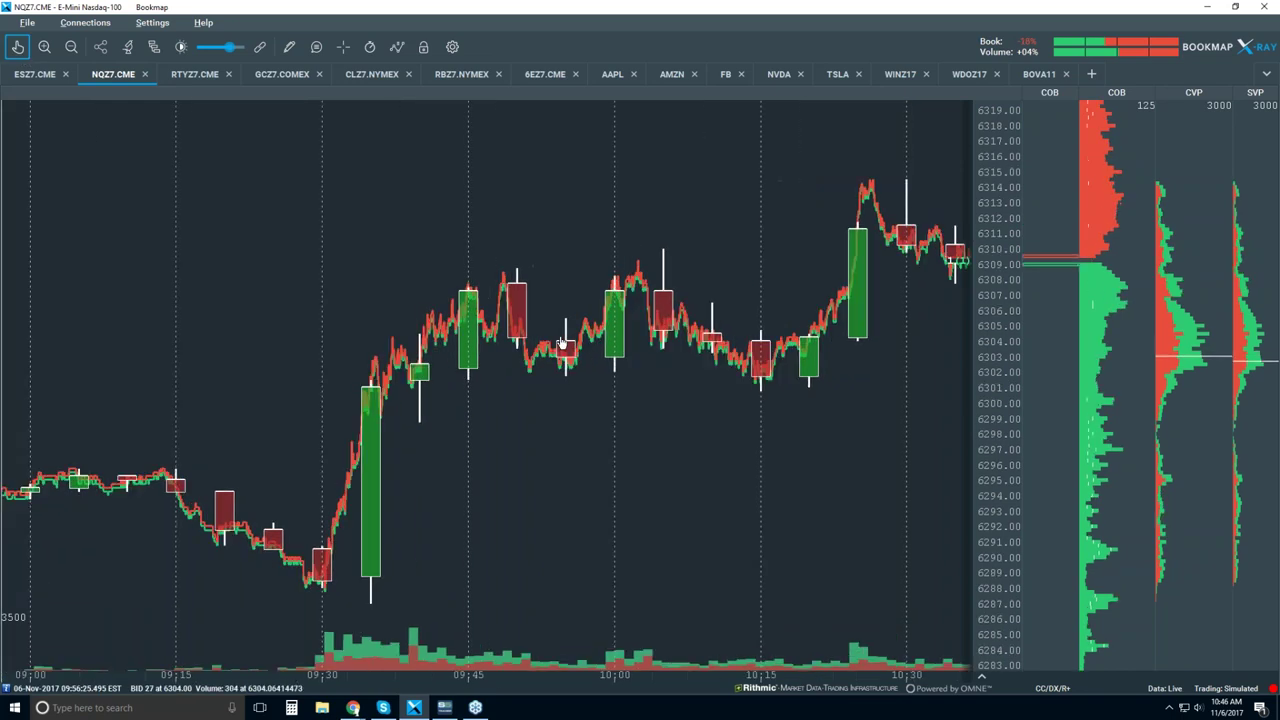
scroll(560, 343, up, 3)
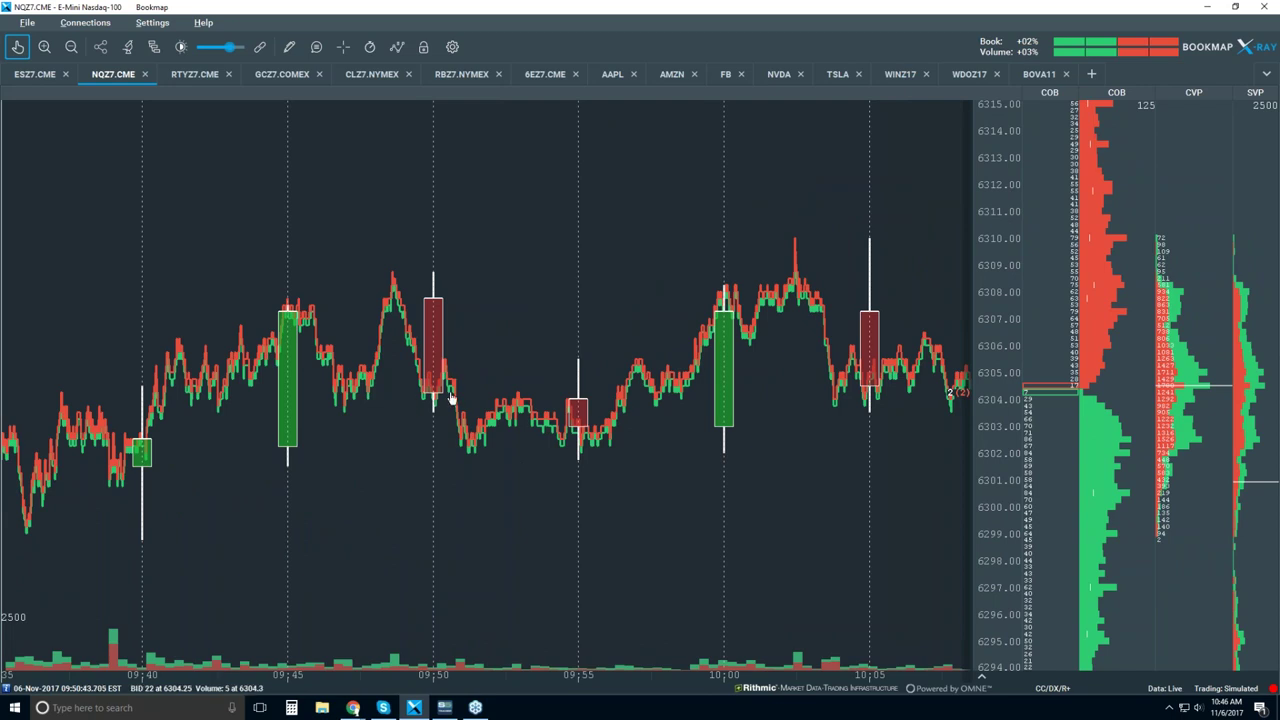
click(289, 47)
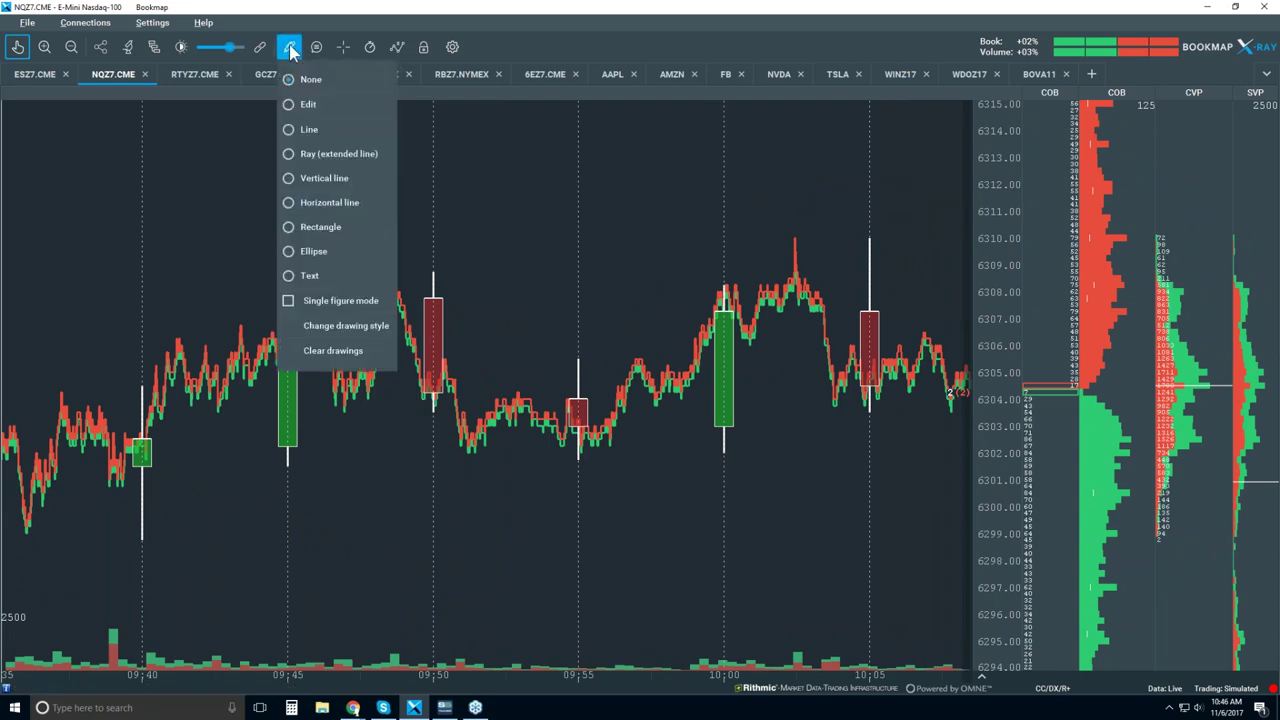
click(330, 202)
click(491, 400)
click(476, 453)
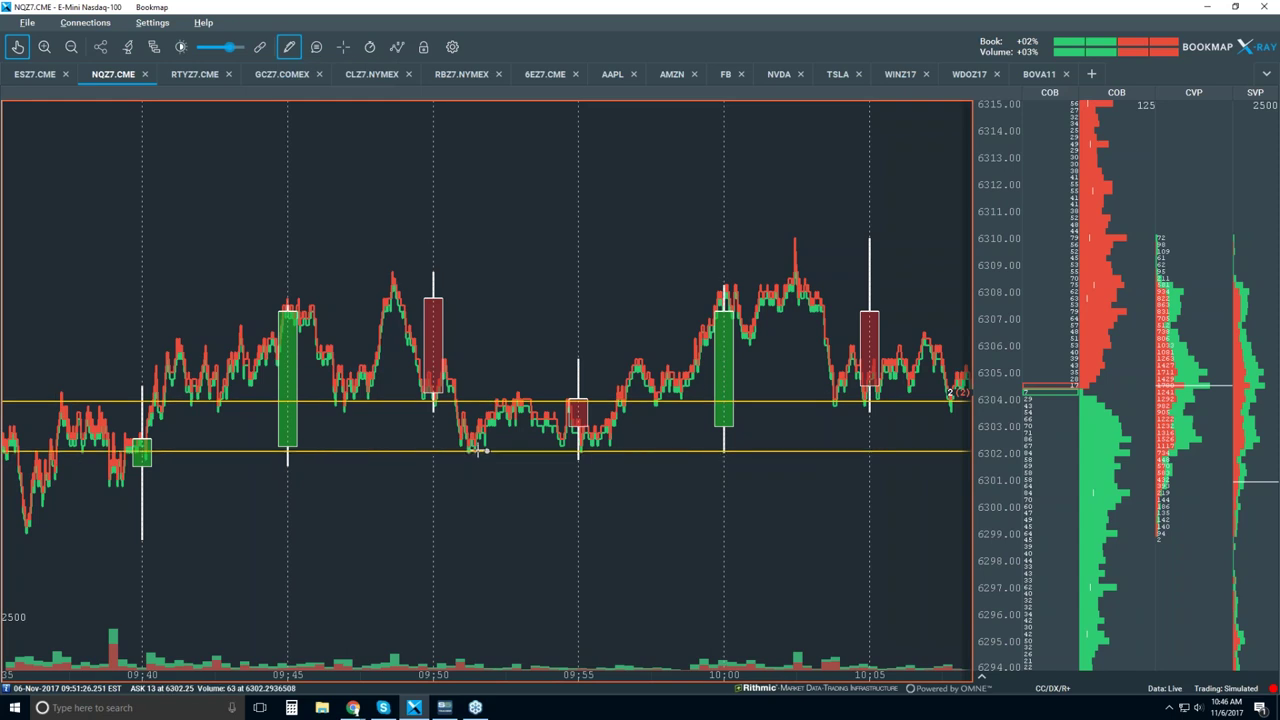
- Leave the line-drawing mode and turn on the Volume Dots over the NQ candlesticks and best bid/ask lines
click(289, 46)
click(311, 79)
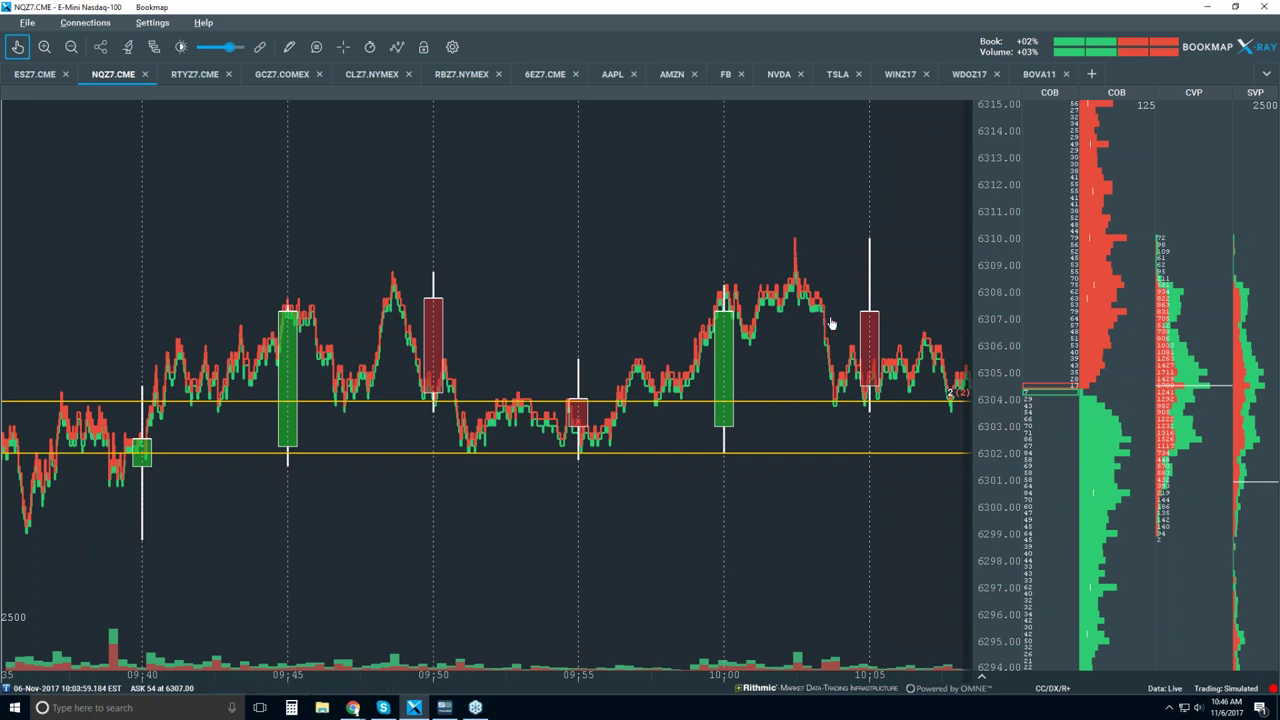
click(397, 48)
click(451, 127)
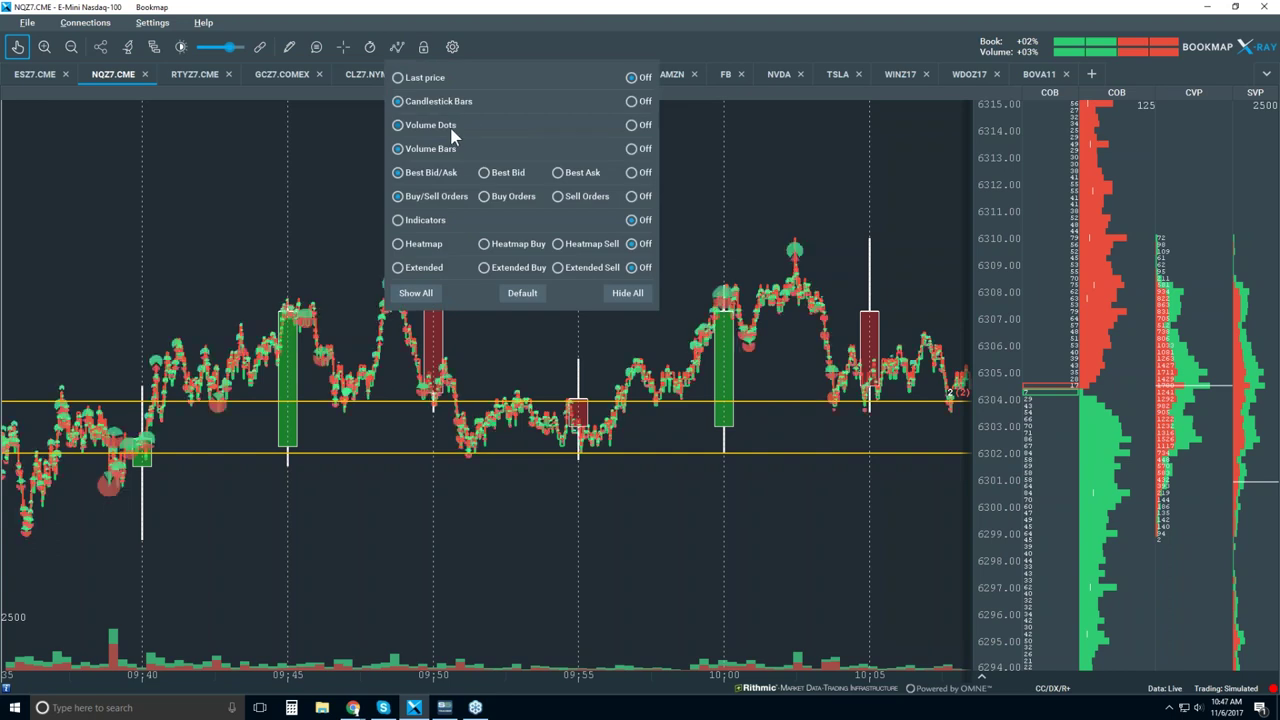
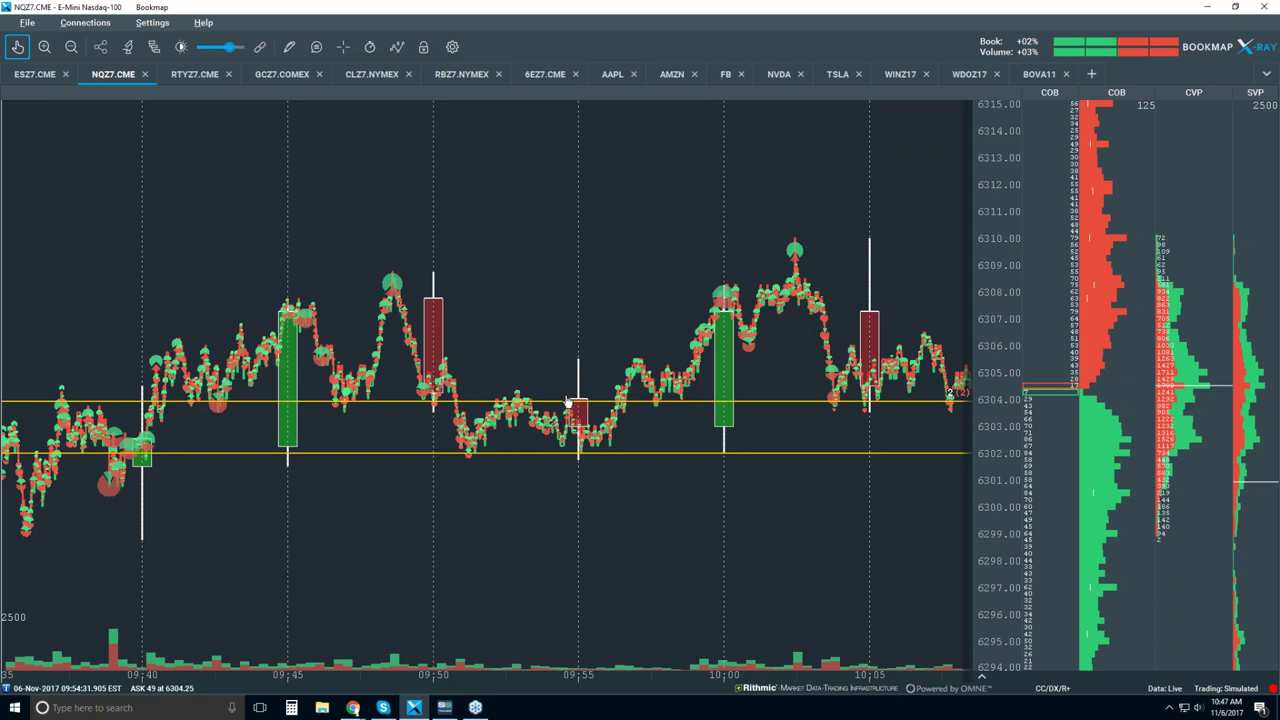
- Examine the NQ volume dots at the swing highs and lows between about 09:48 and 10:05 against the two drawn lines
scroll(567, 403, up, 3)
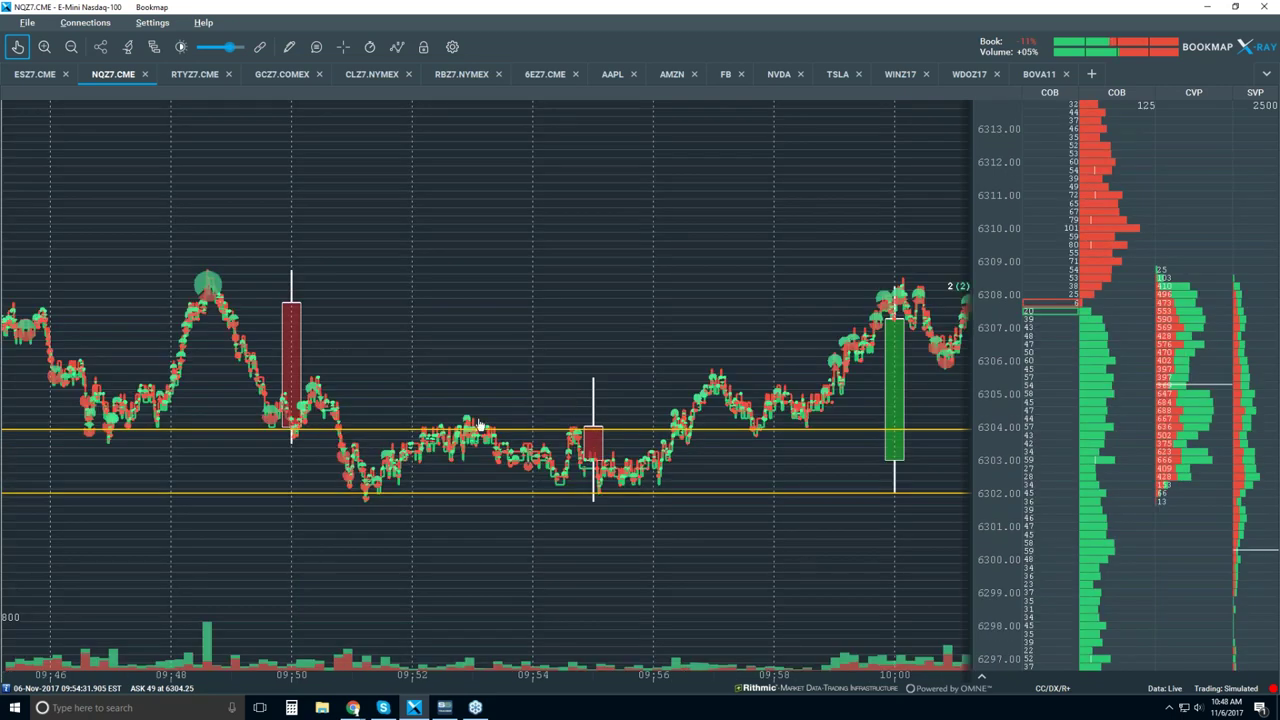
scroll(561, 430, up, 2)
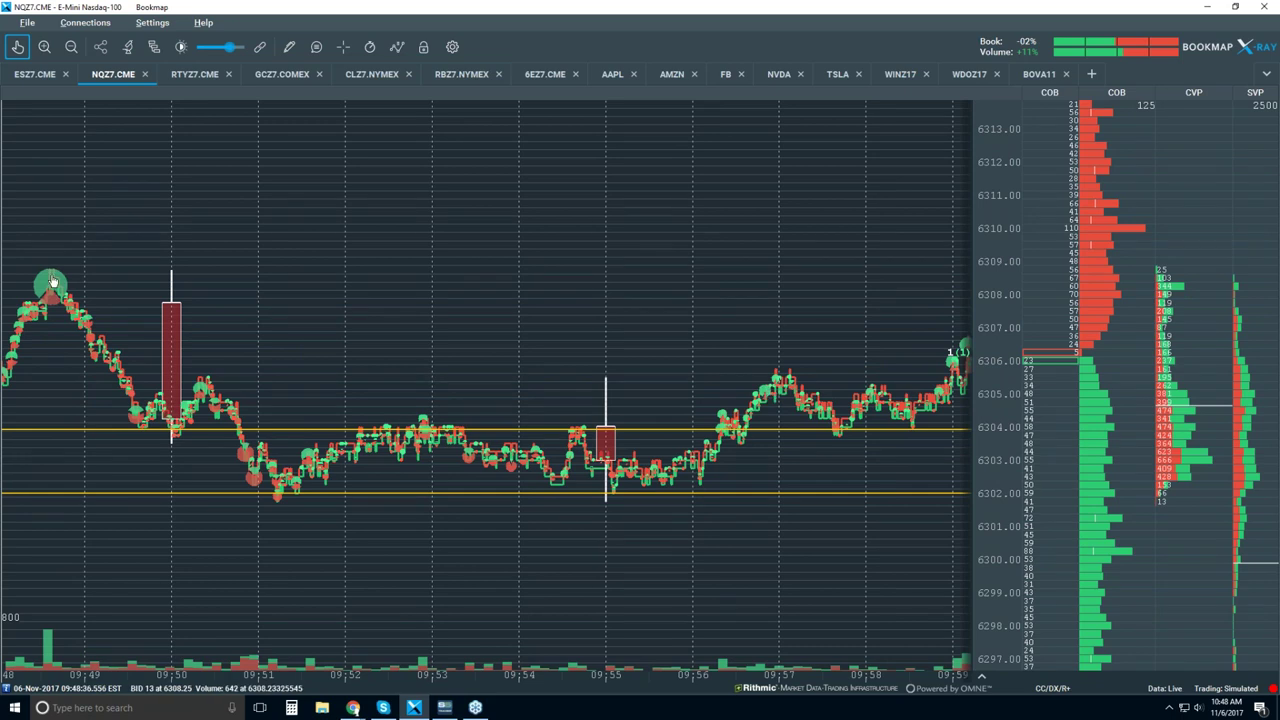
scroll(757, 360, down, 2)
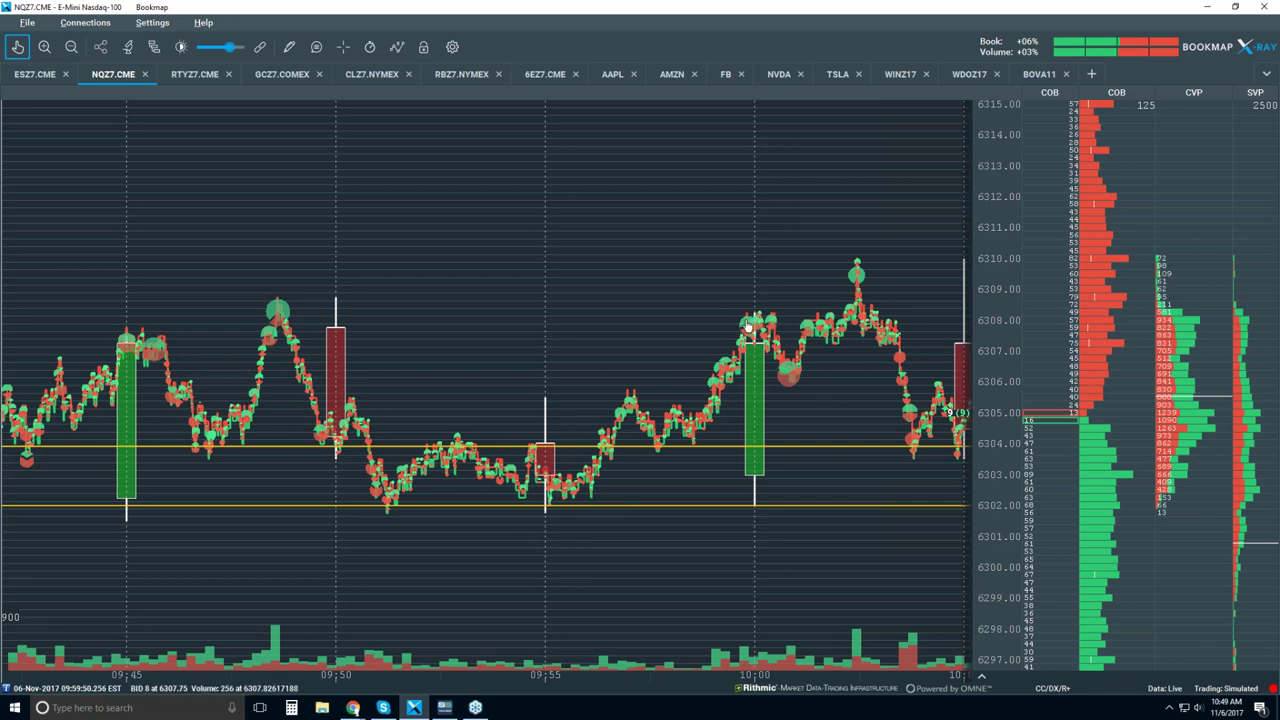
click(900, 358)
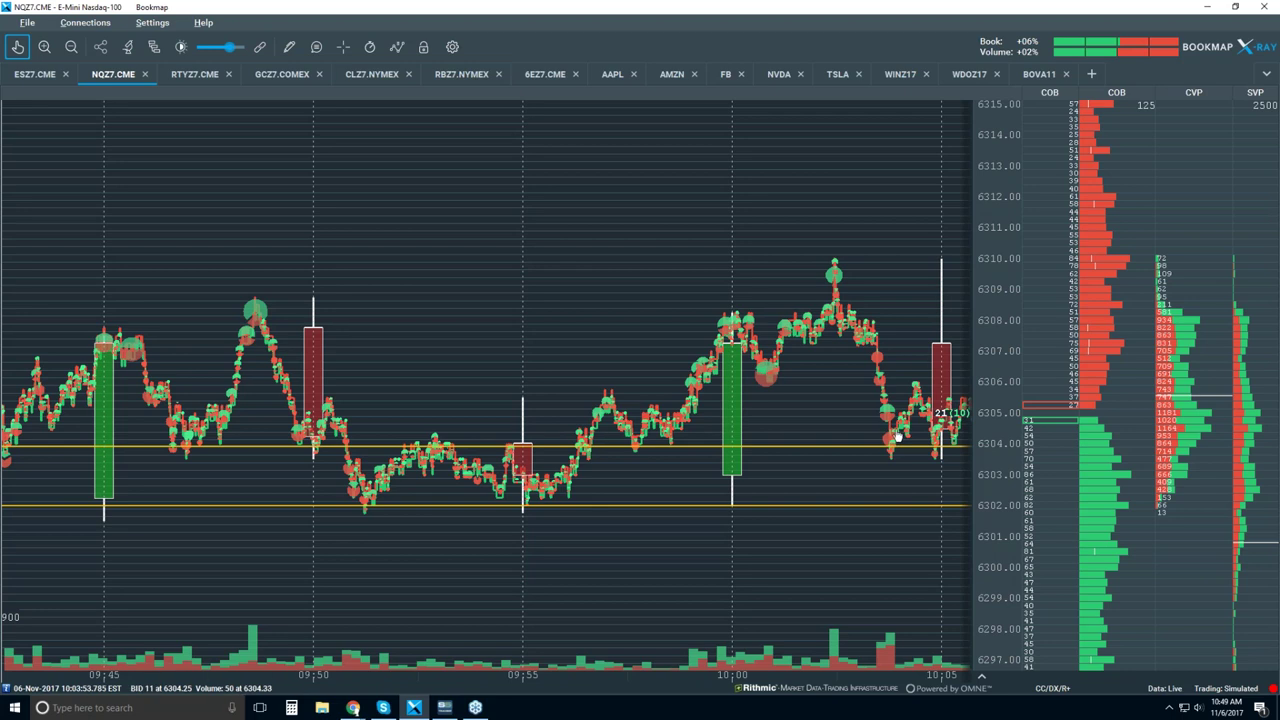
click(877, 372)
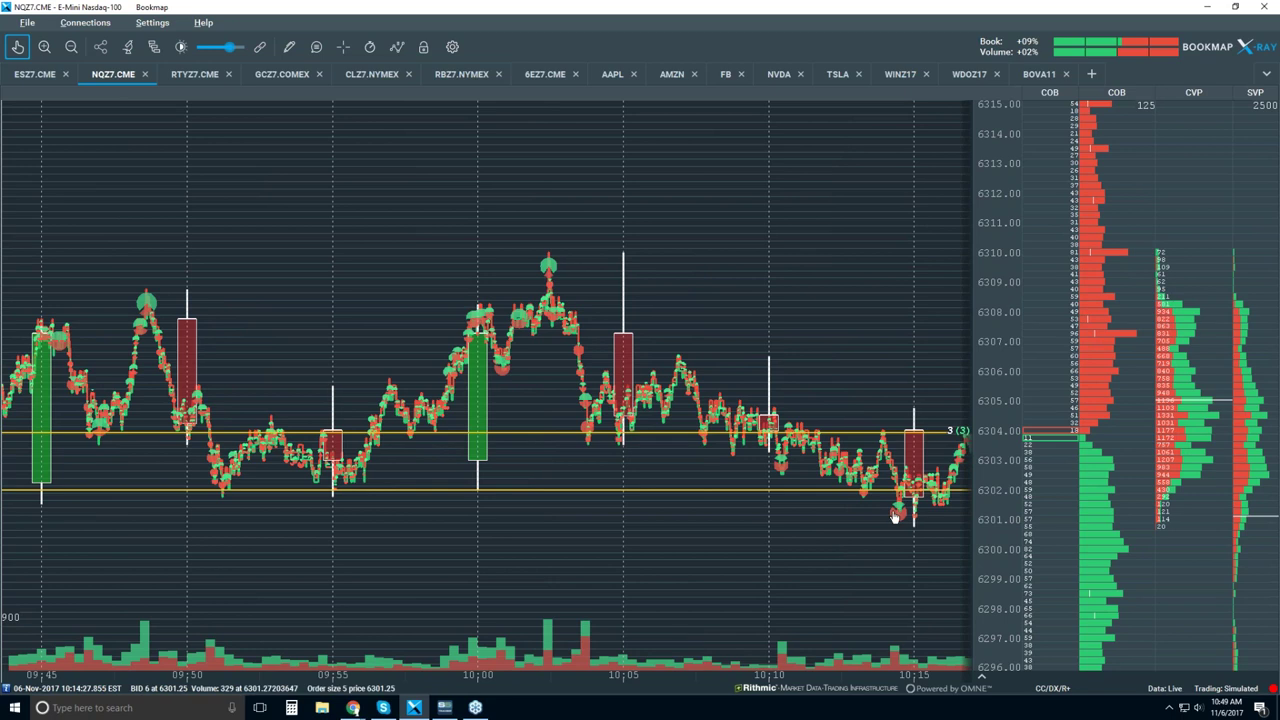
- Examine the volume dots at the 10:15 dip below the drawn lines and compare the area with the whole morning session
scroll(805, 499, down, 2)
scroll(805, 499, down, 3)
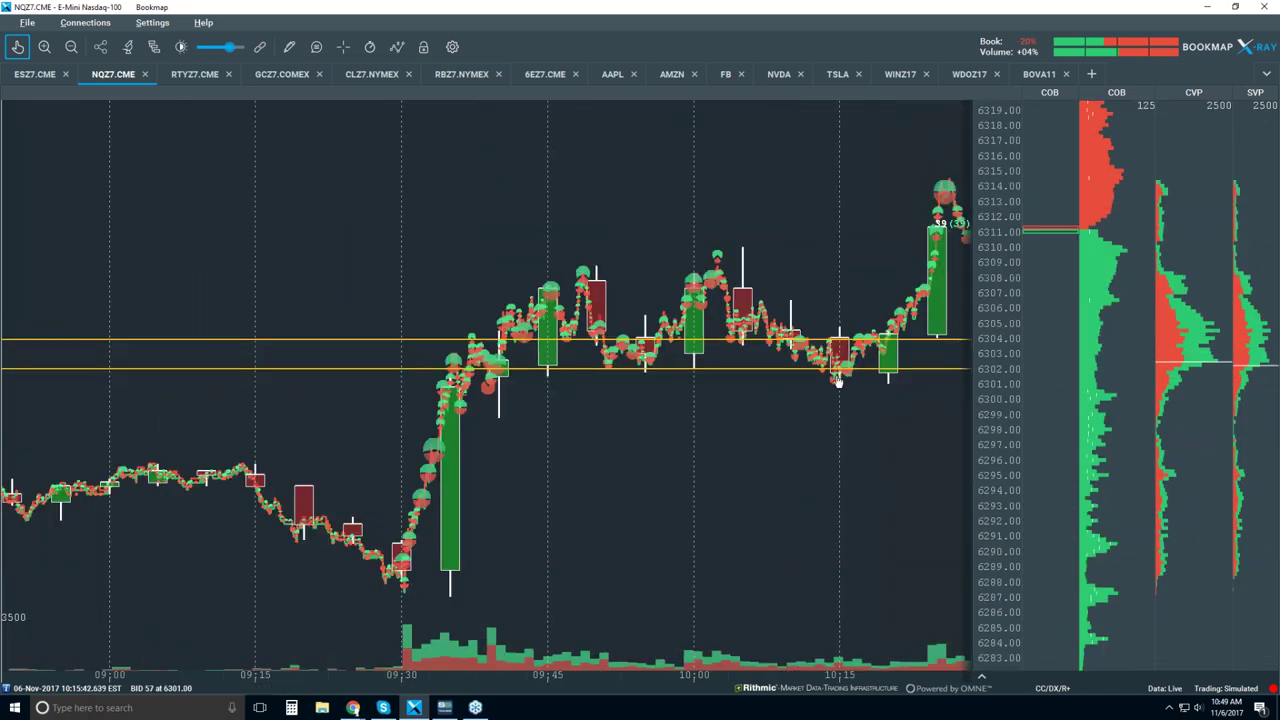
scroll(838, 352, up, 2)
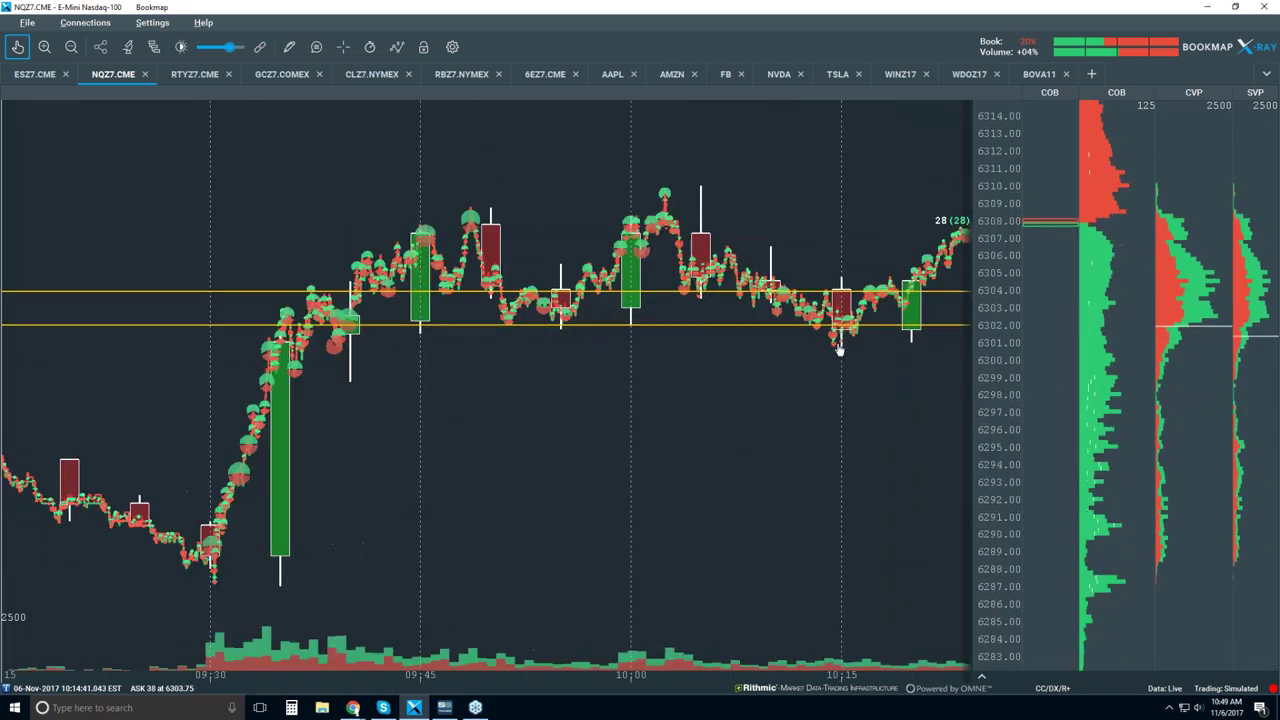
scroll(845, 362, up, 3)
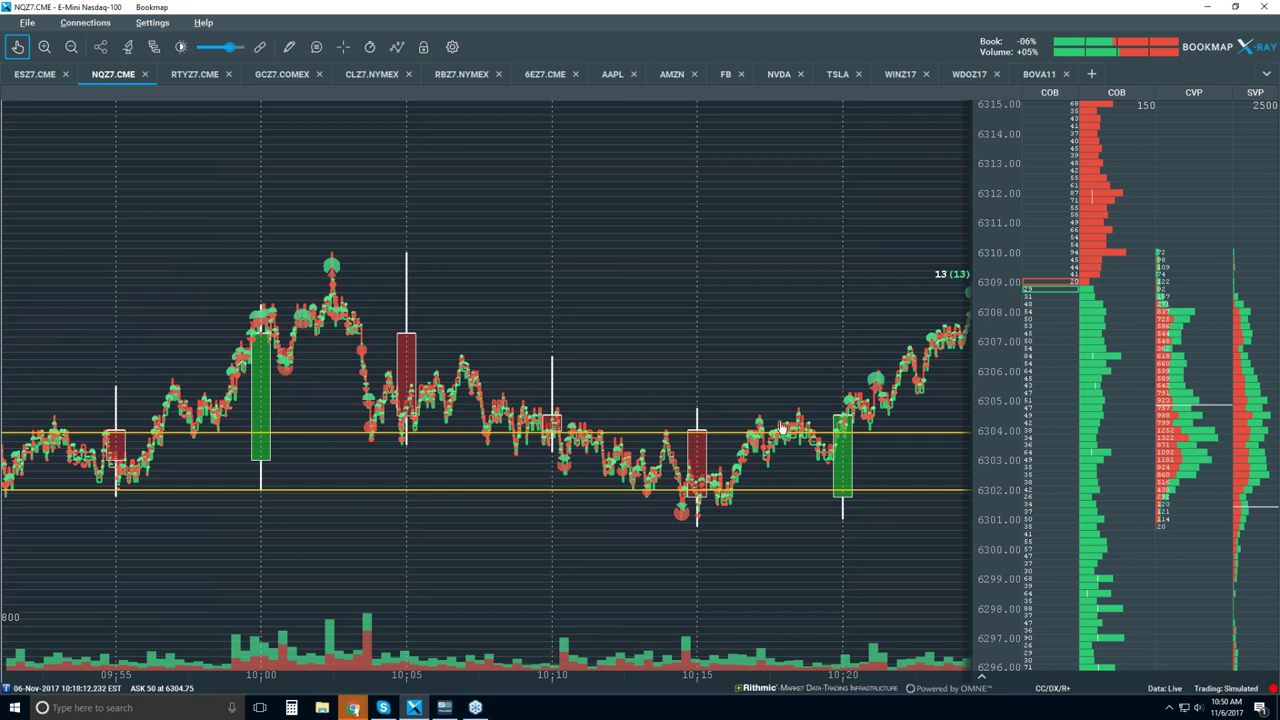
scroll(789, 354, down, 2)
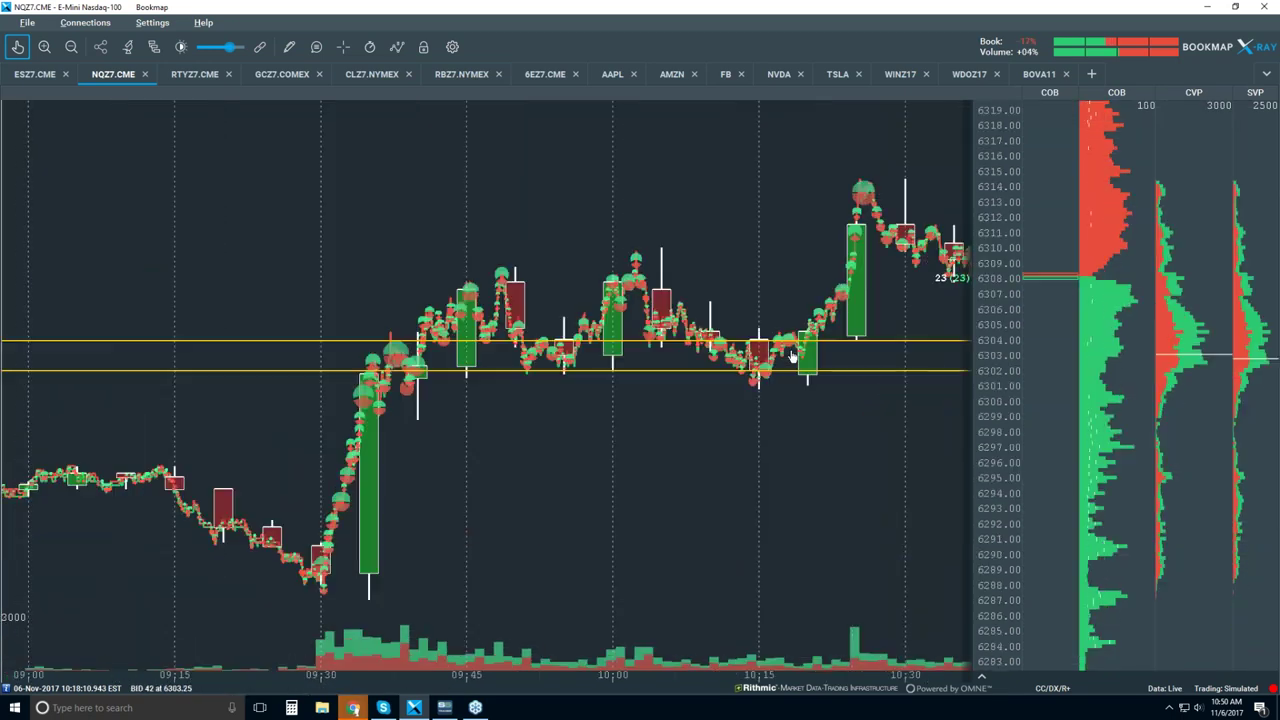
scroll(789, 354, down, 1)
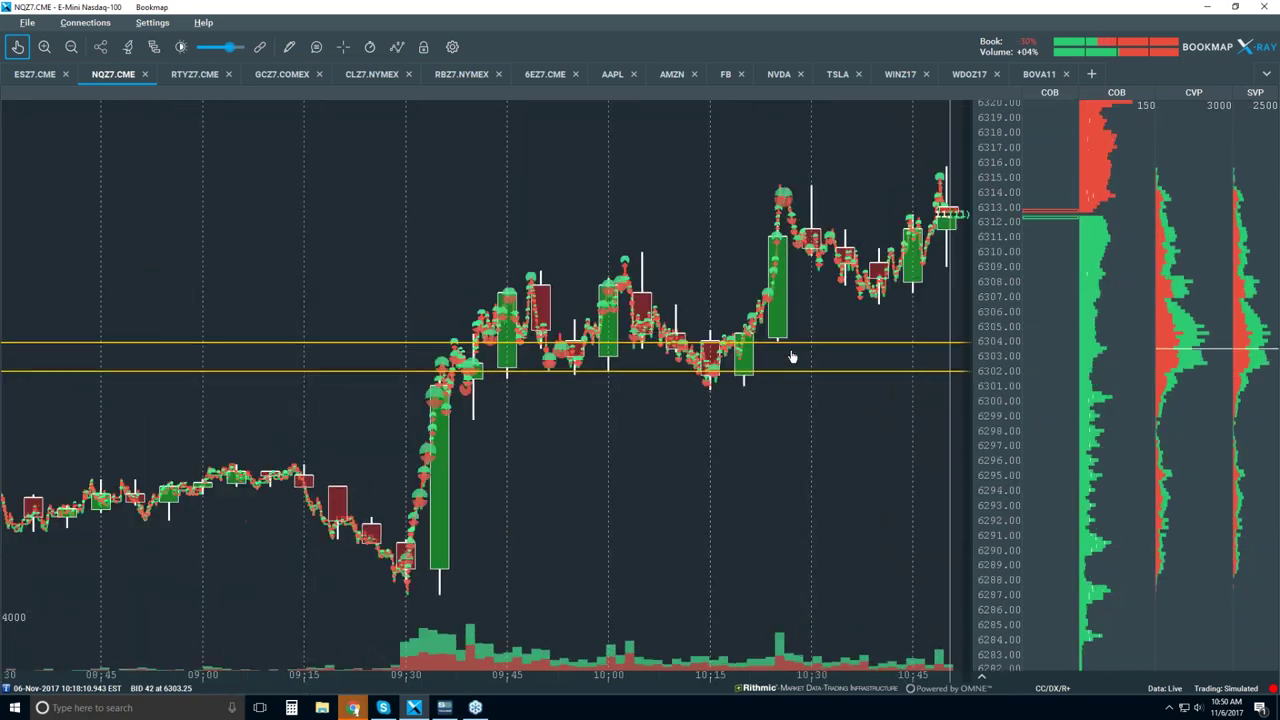
scroll(791, 354, down, 1)
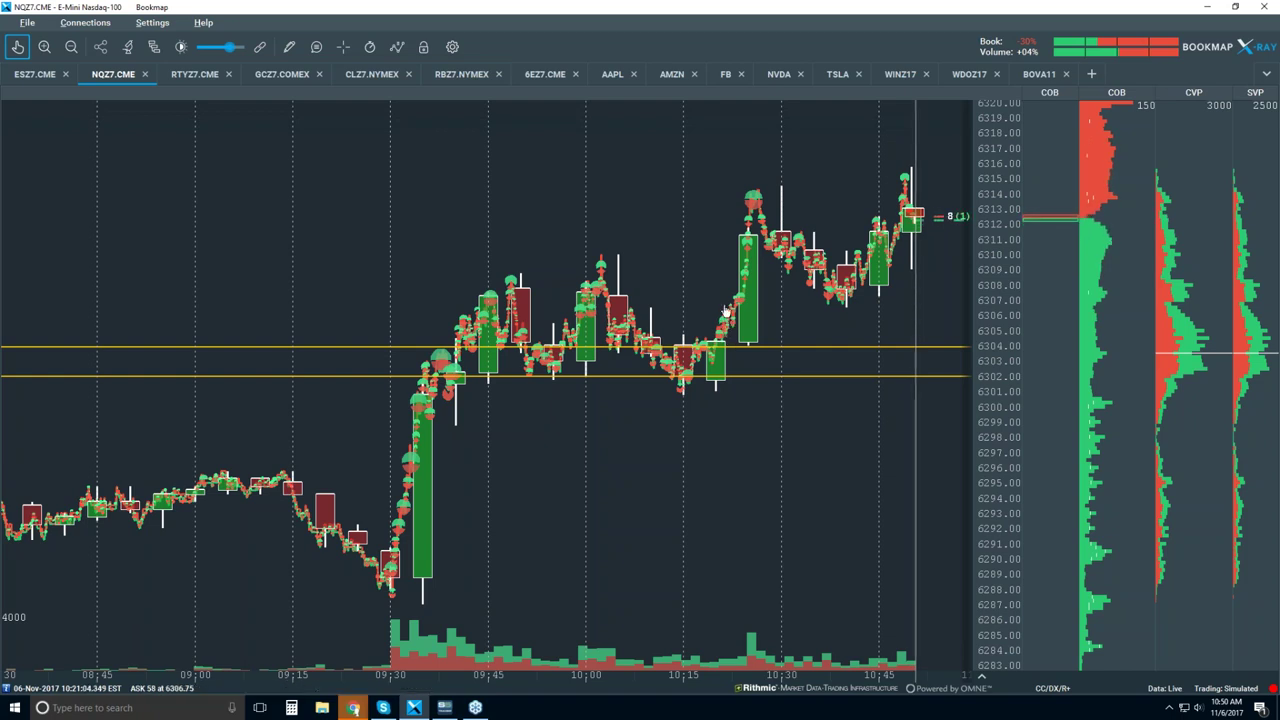
scroll(726, 312, up, 2)
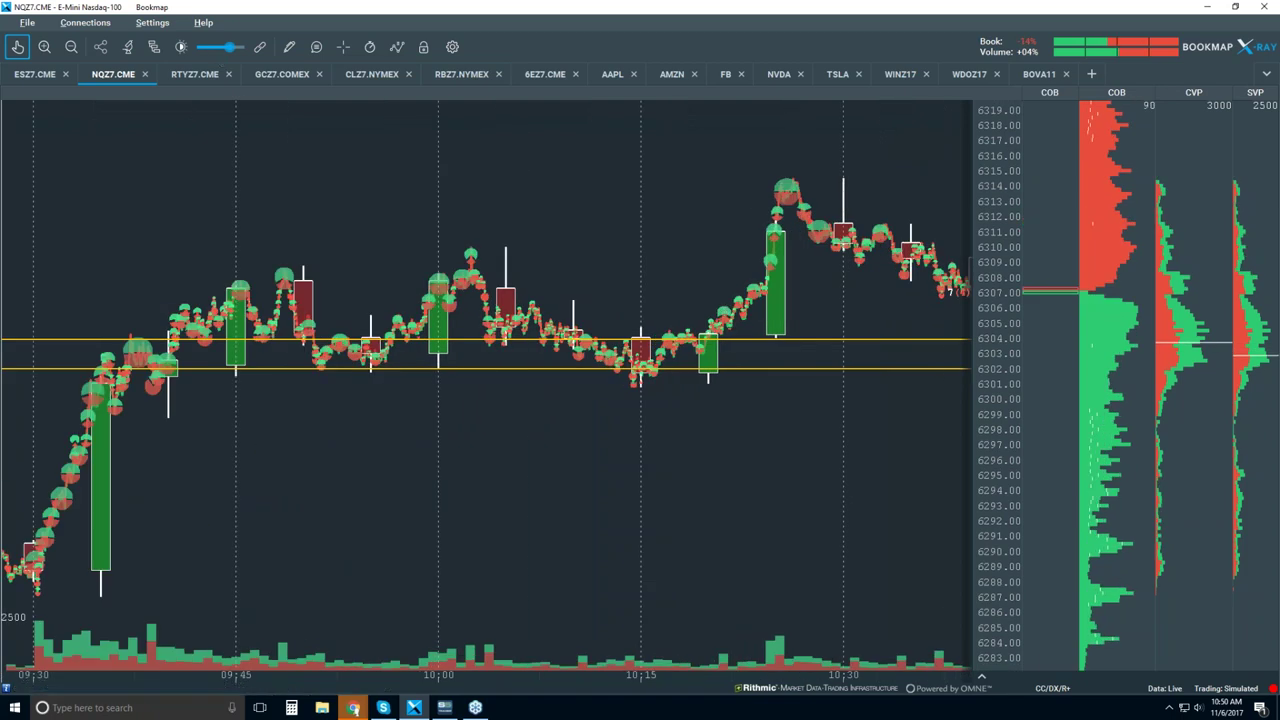
- Bring the NQ chart up to the current price and turn off the Candlestick Bars
click(17, 47)
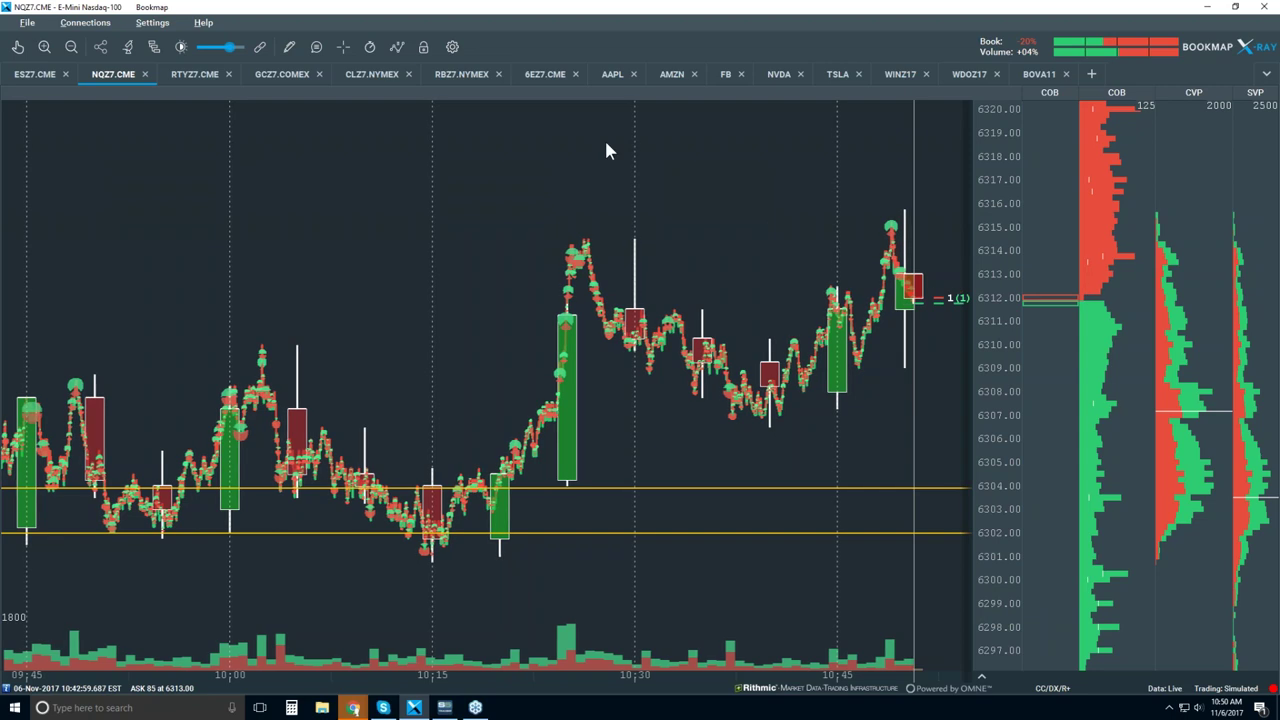
click(392, 50)
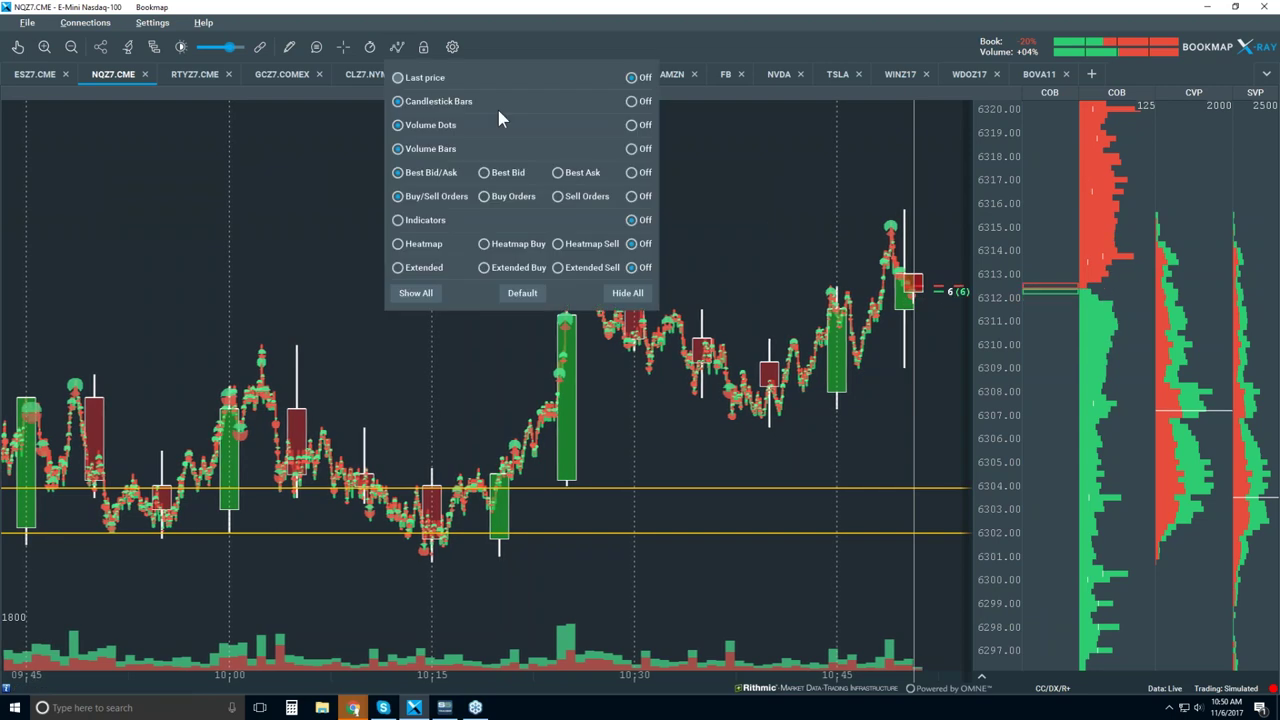
click(633, 102)
click(757, 164)
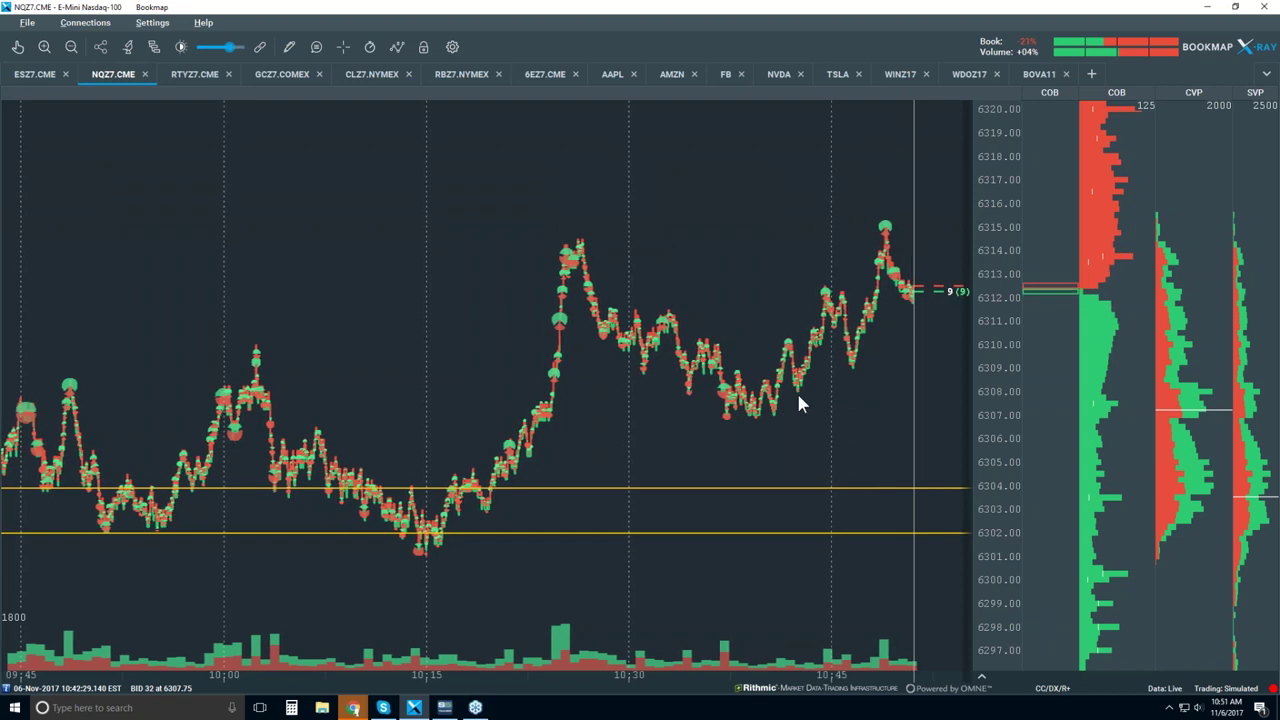
- Examine the NQ best bid/ask lines and individual trades around 10:40:04 down to the microsecond scale
click(18, 47)
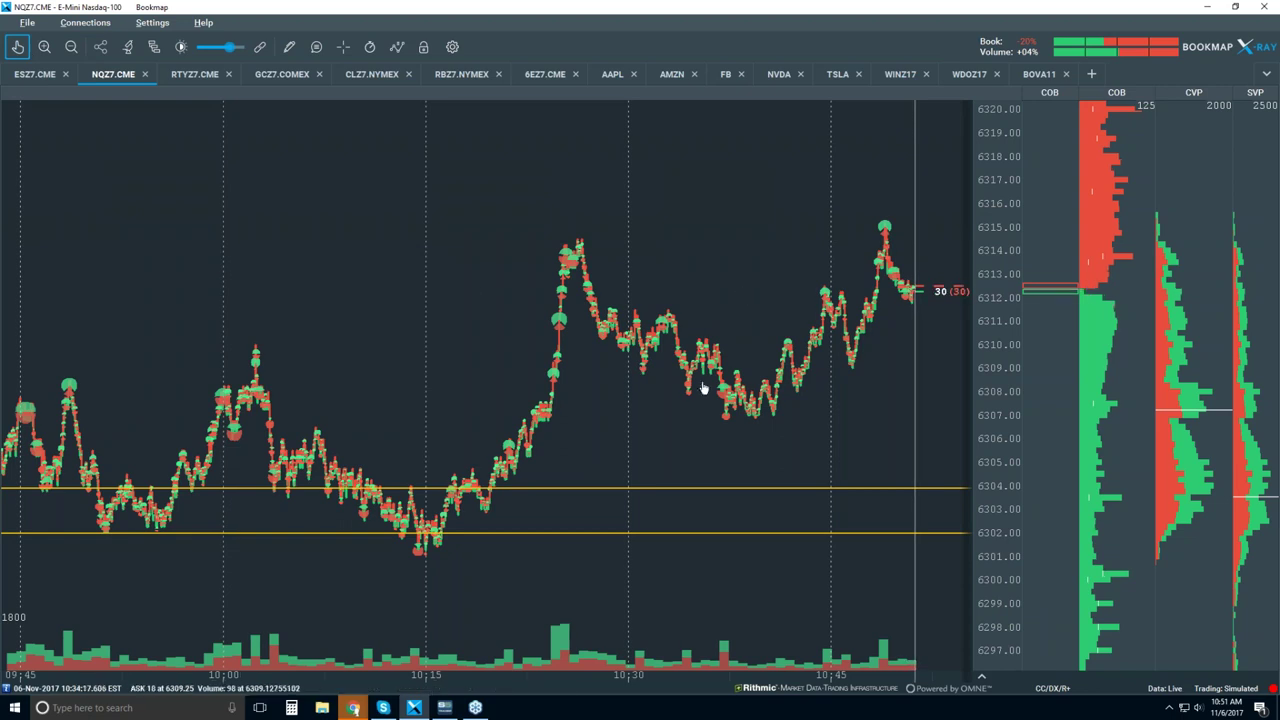
scroll(735, 390, up, 5)
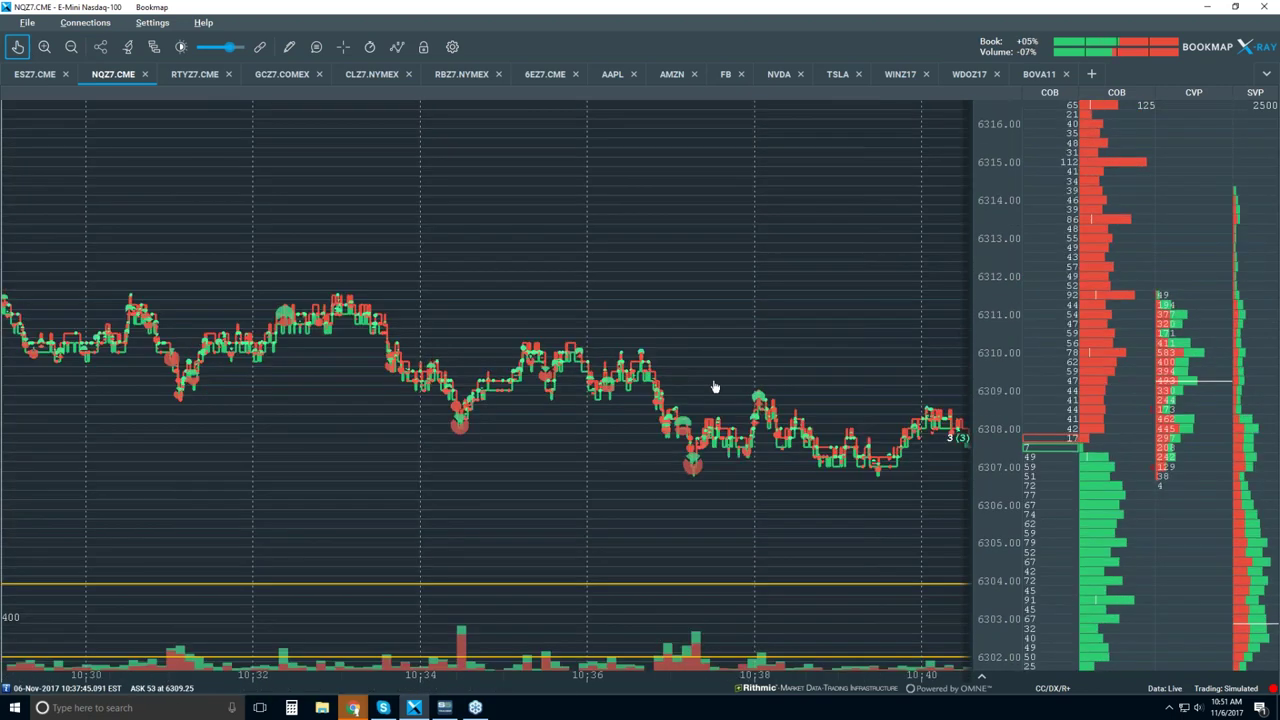
scroll(676, 404, up, 1)
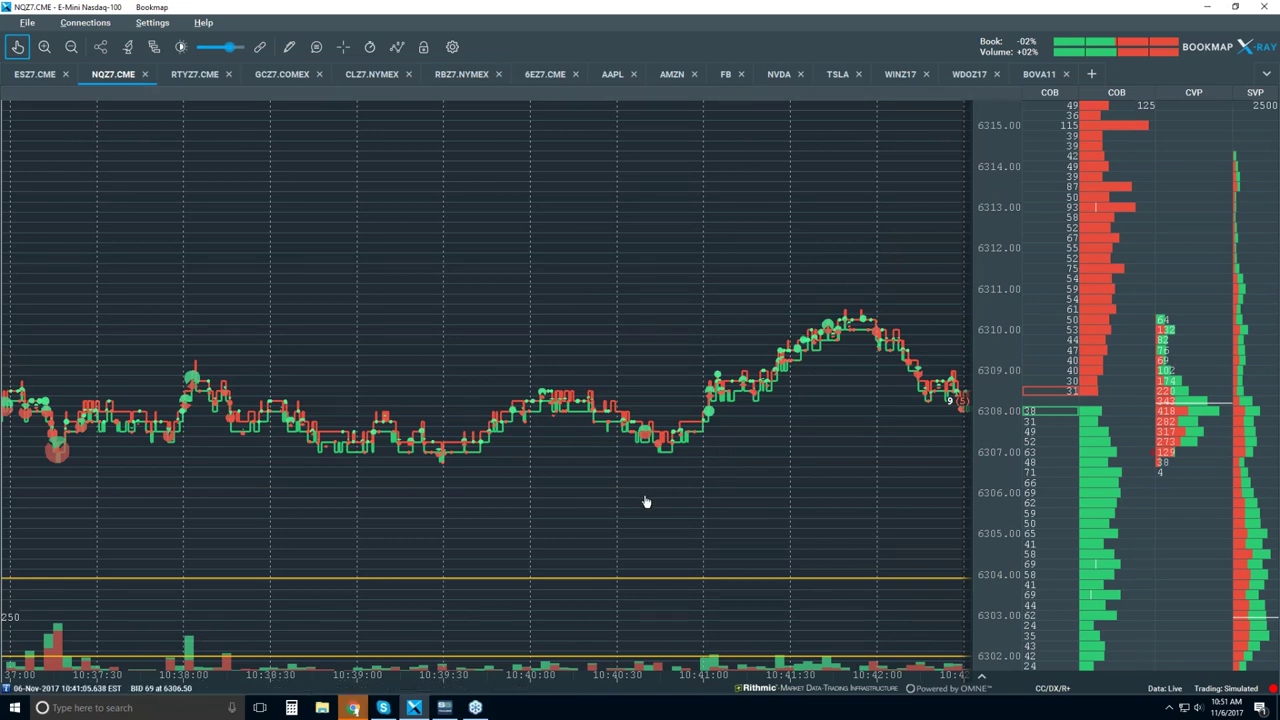
drag(606, 497, 672, 495)
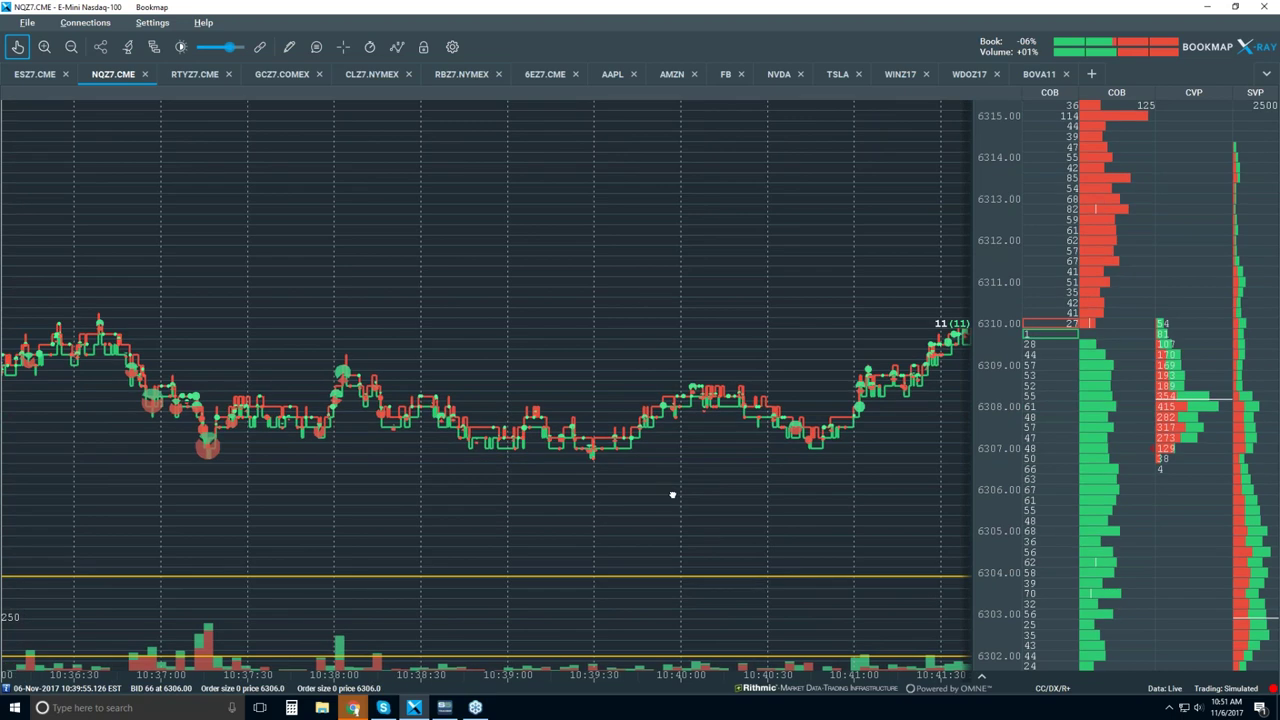
scroll(700, 390, up, 5)
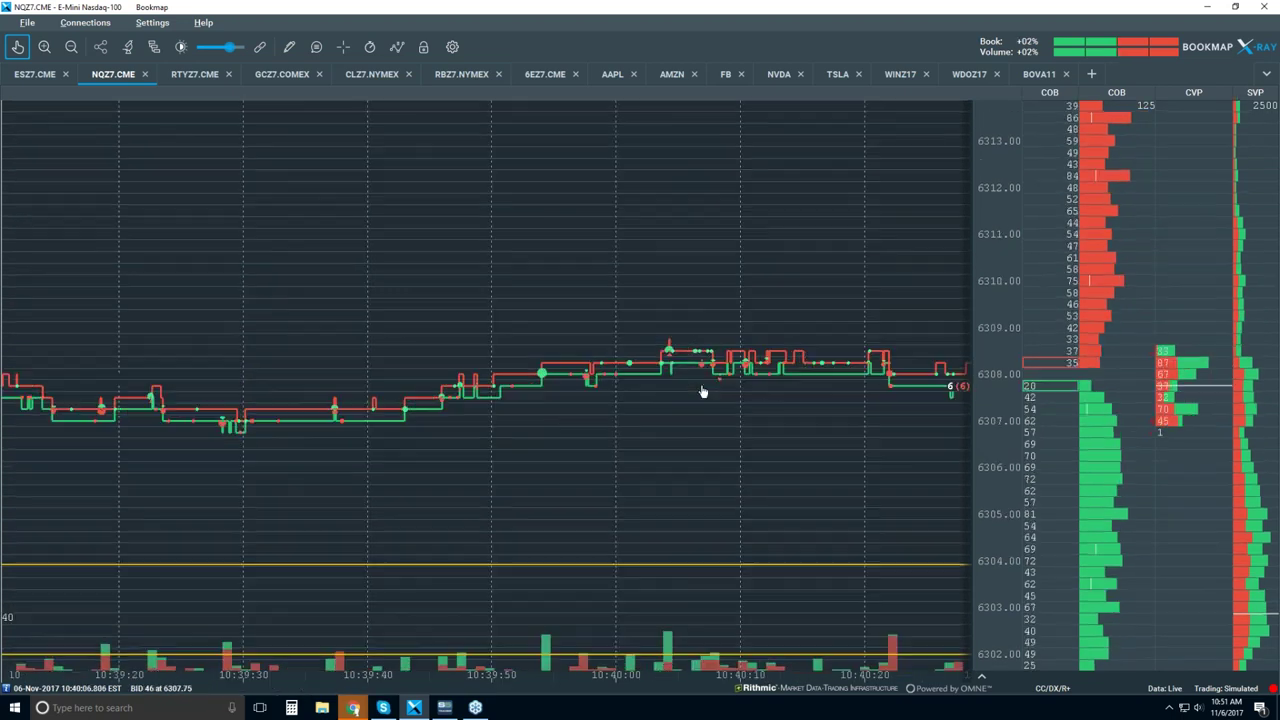
scroll(551, 414, up, 8)
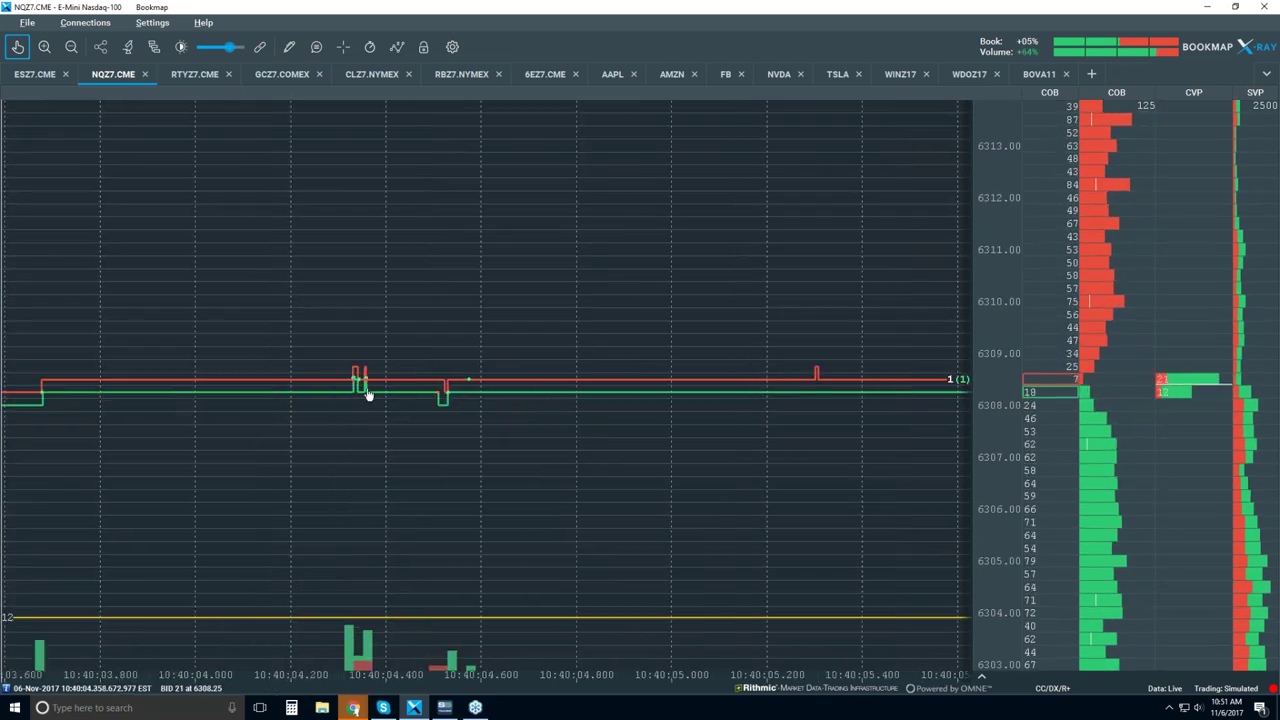
scroll(335, 392, up, 10)
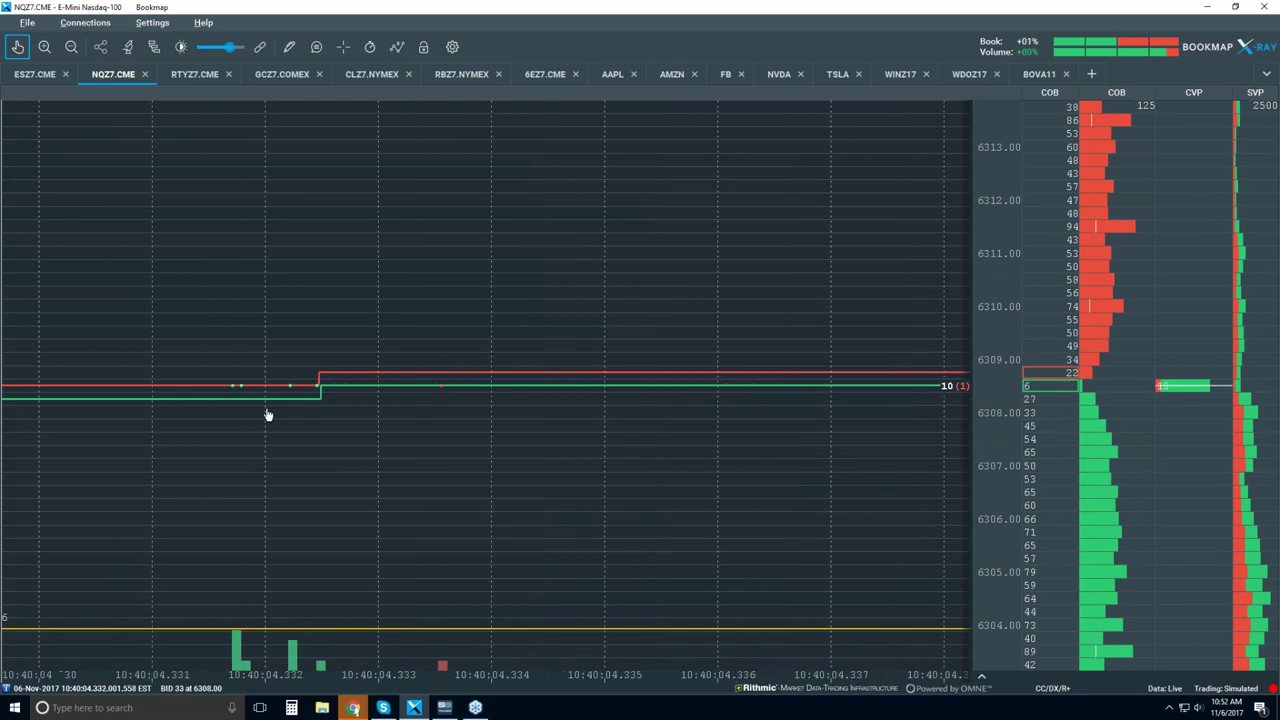
scroll(343, 402, up, 2)
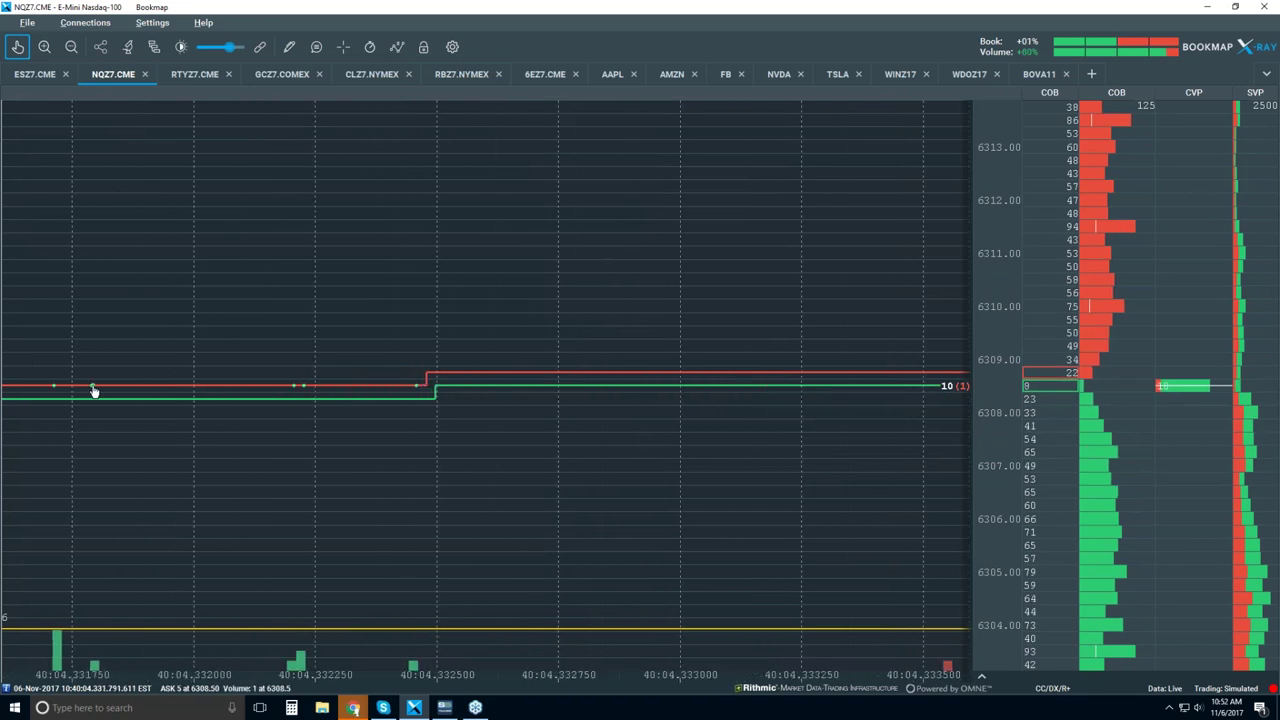
- Turn on the chart's data tooltip and inspect the individual trades and bid/ask sizes around 10:40:04.332
click(316, 47)
mouse_move(99, 391)
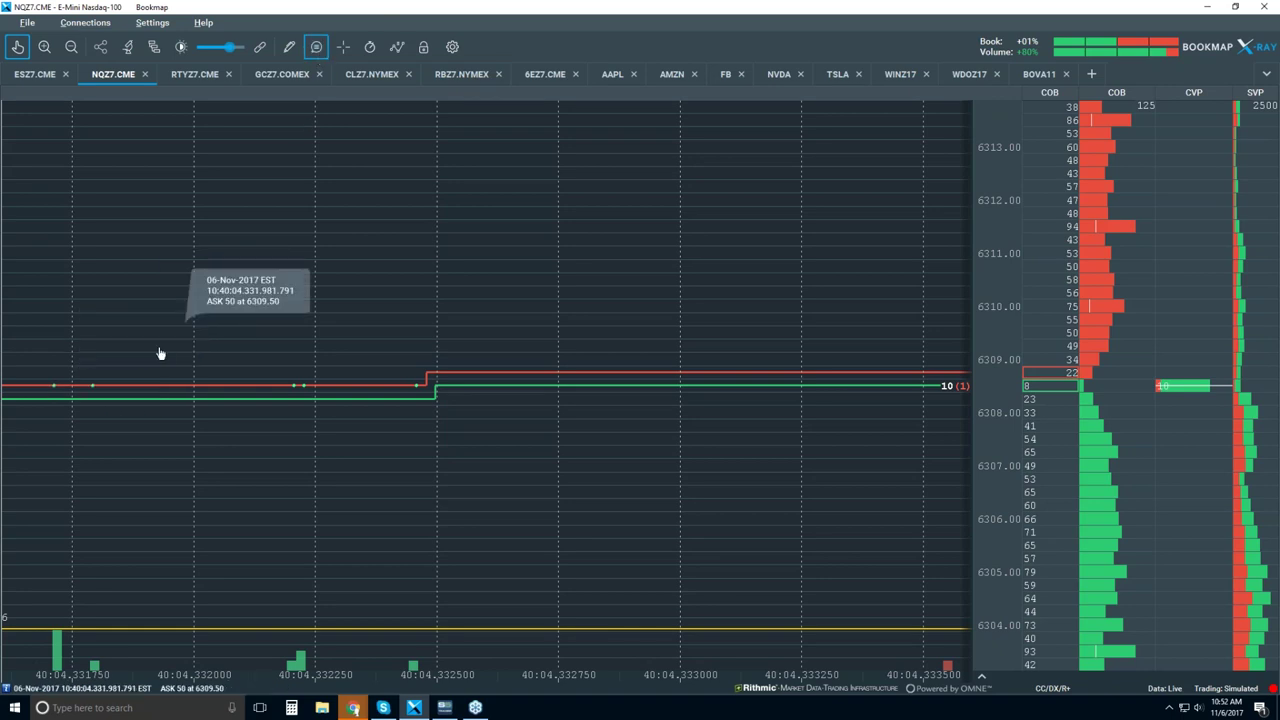
mouse_move(300, 396)
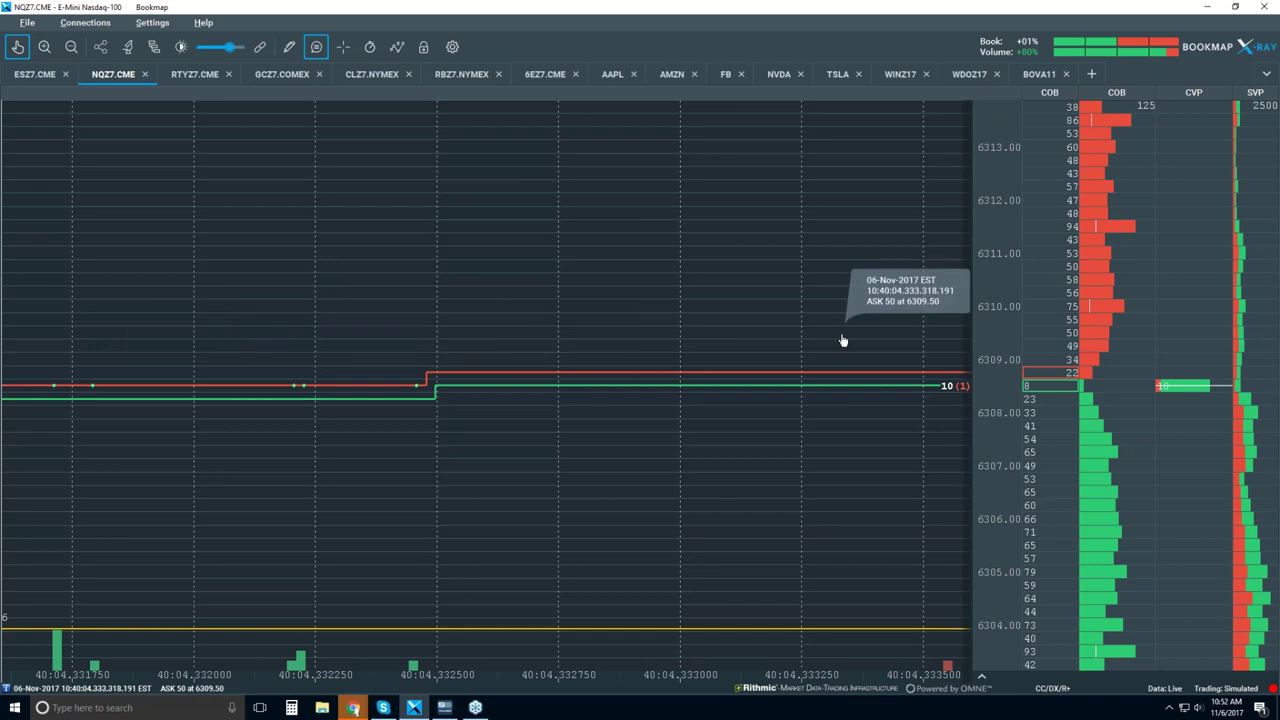
mouse_move(636, 395)
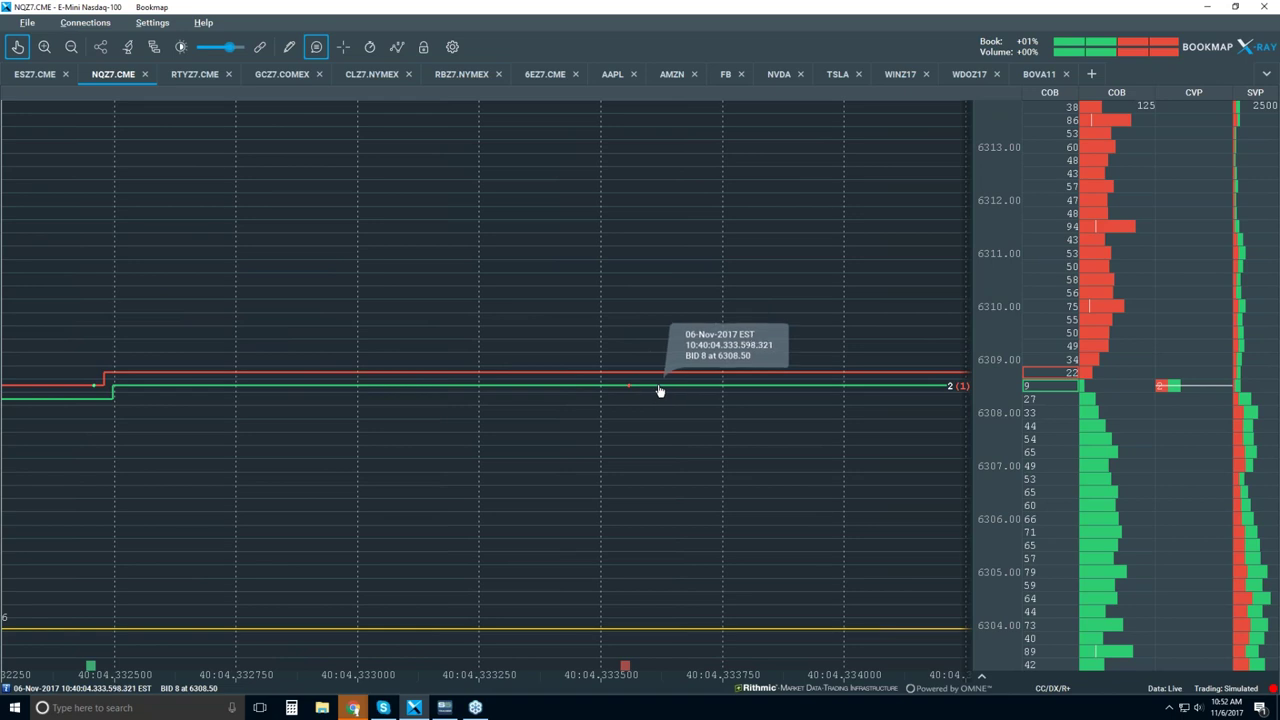
scroll(660, 390, up, 3)
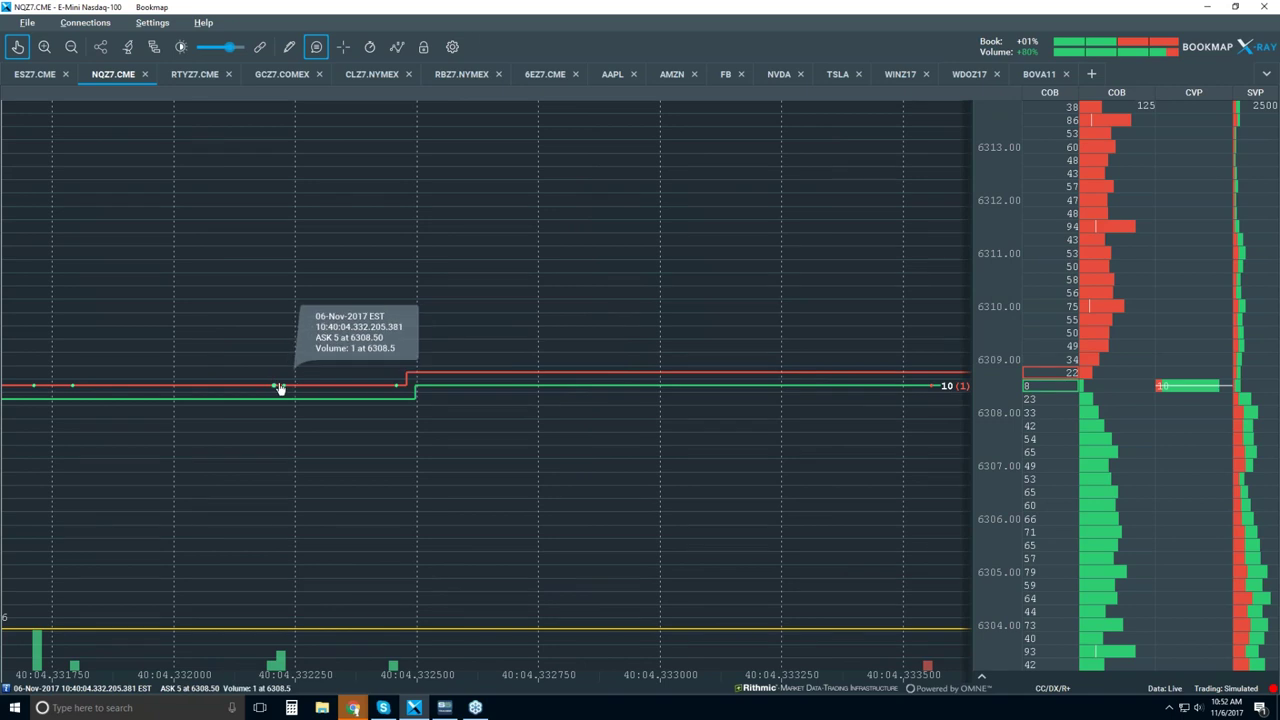
scroll(275, 393, up, 2)
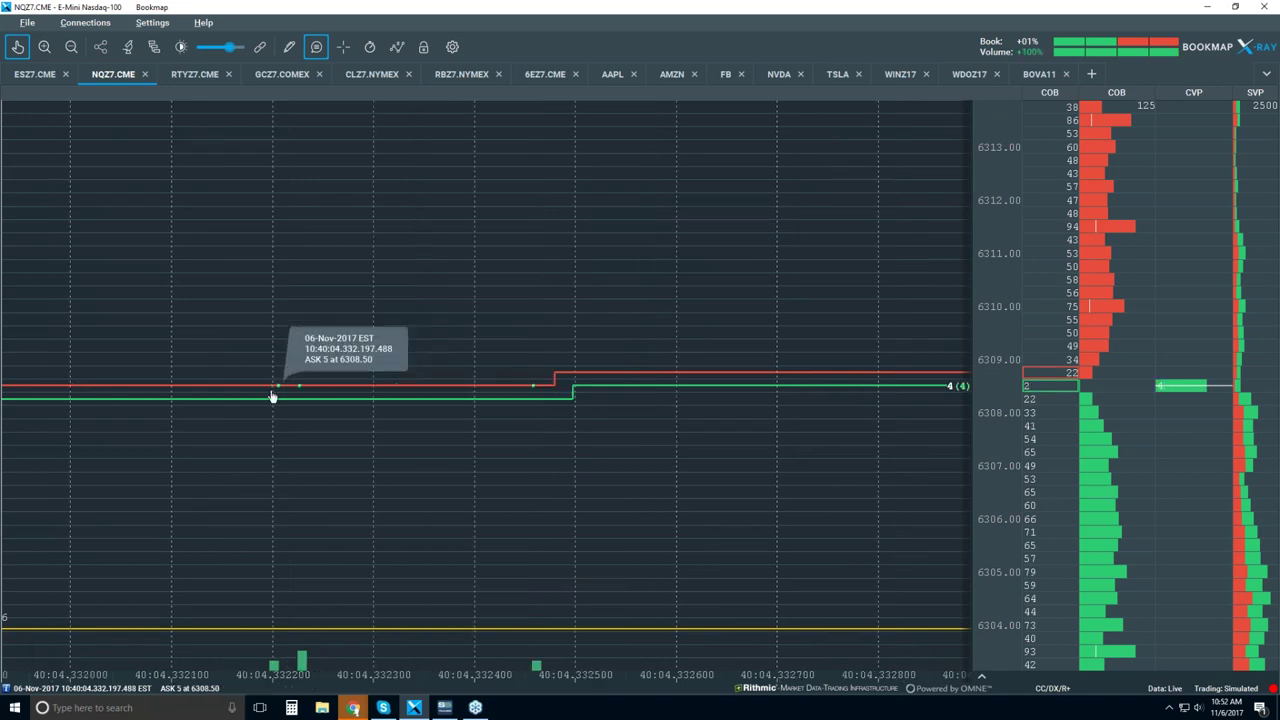
scroll(385, 338, down, 1)
scroll(391, 336, down, 1)
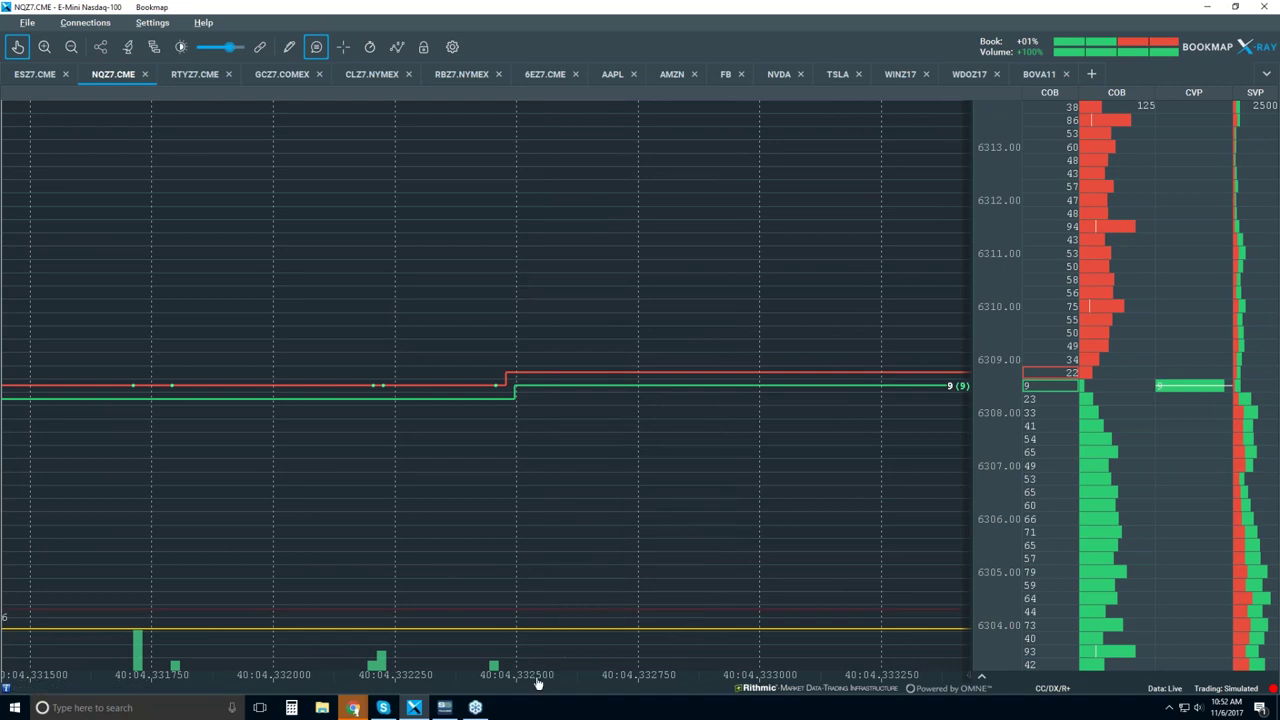
mouse_move(451, 401)
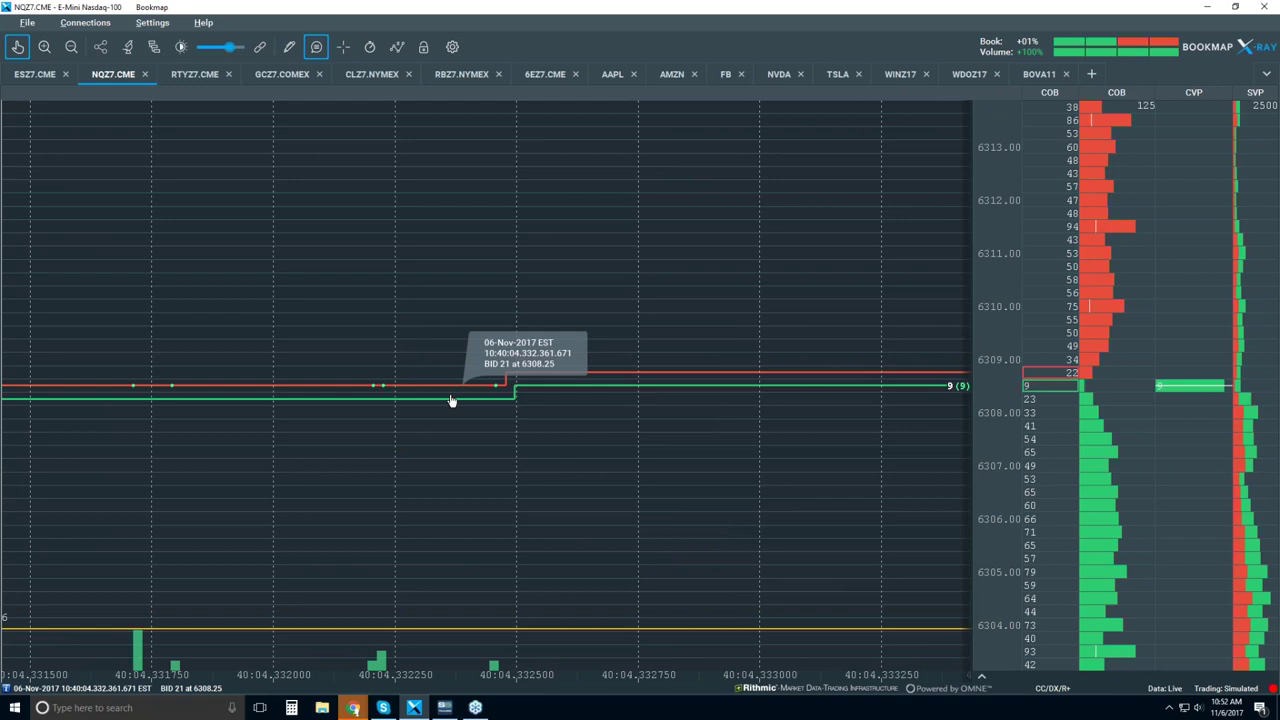
scroll(451, 400, down, 15)
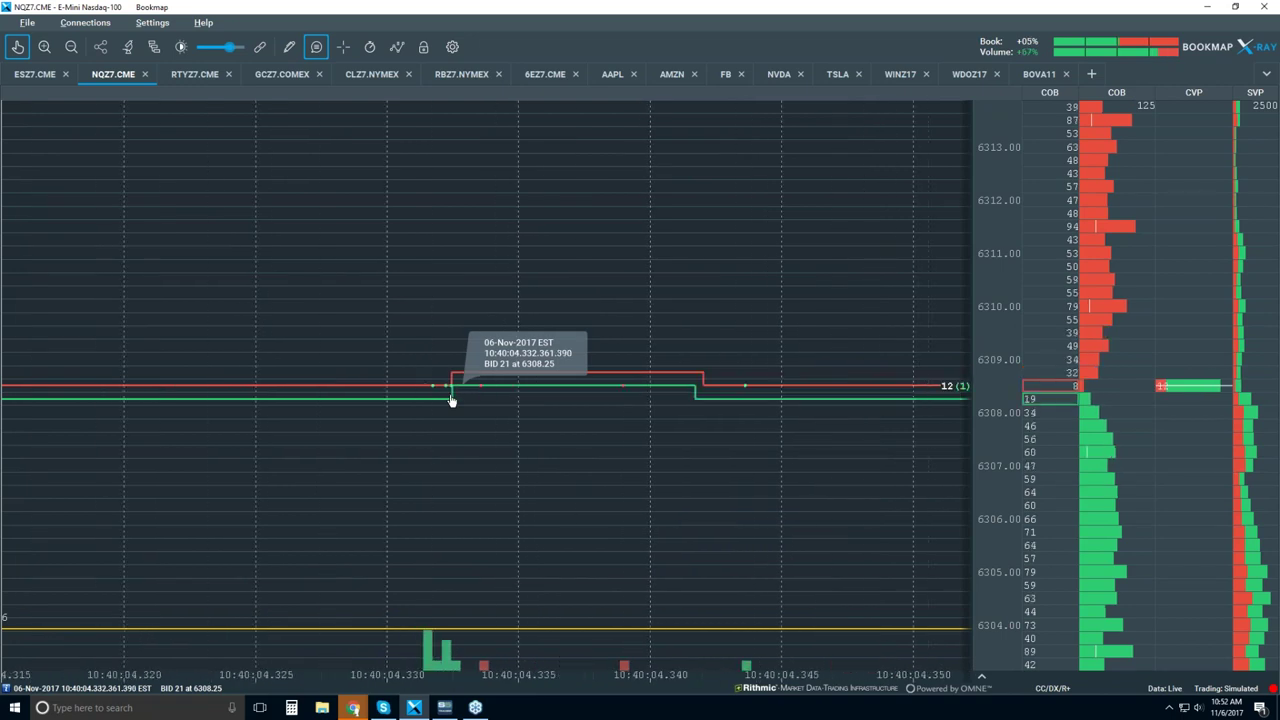
scroll(451, 400, down, 5)
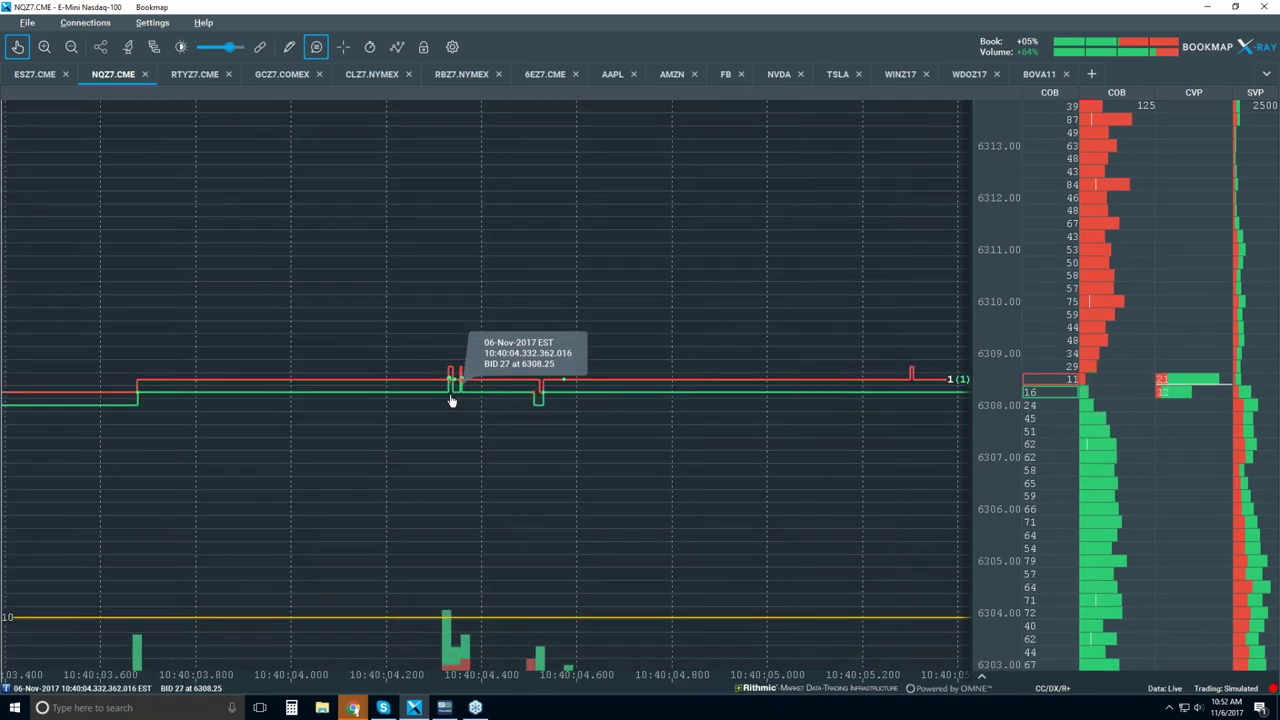
- Examine the NQ trades and bid/ask data around 10:40:04 and inside the large volume dot at the 10:37:15 low
scroll(451, 400, down, 10)
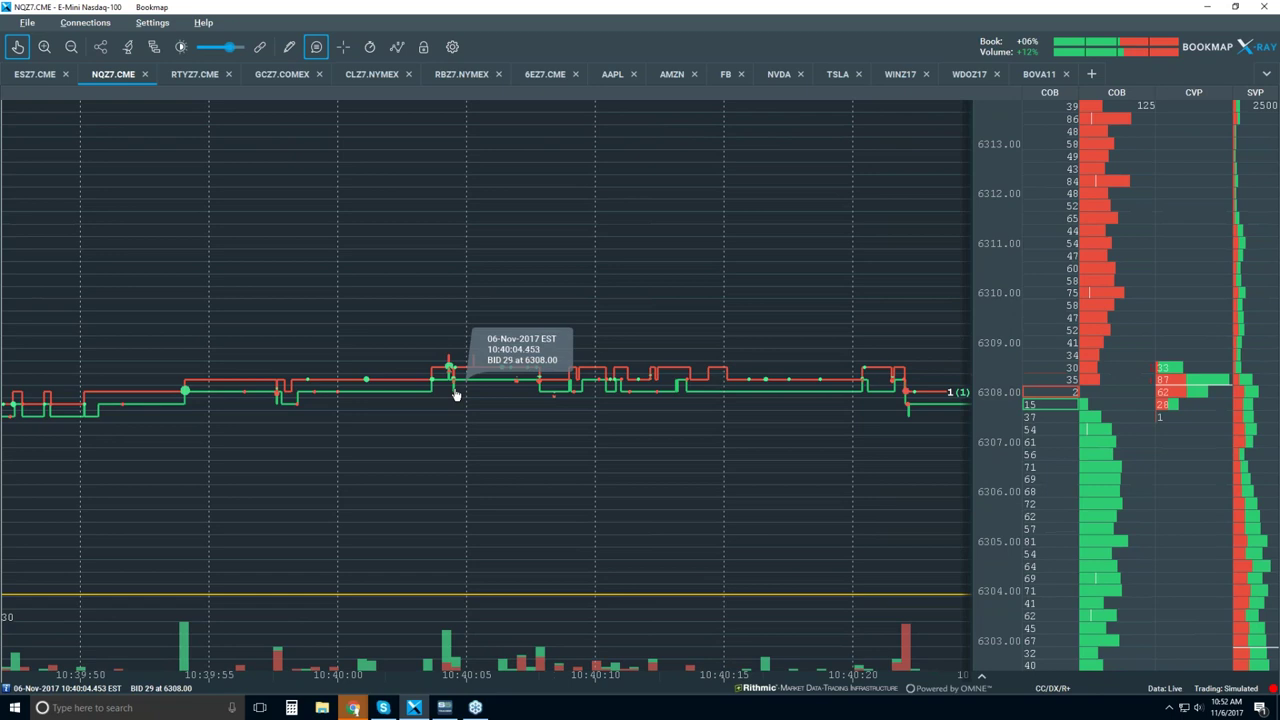
scroll(453, 372, down, 5)
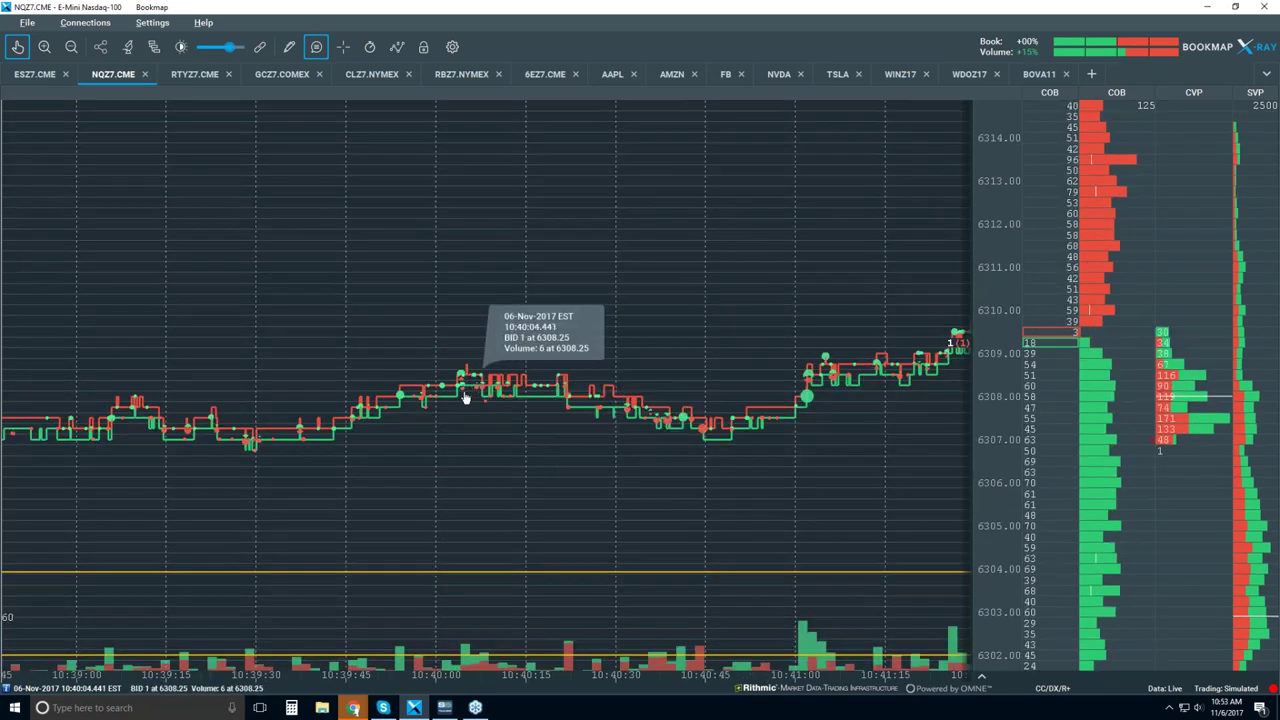
scroll(463, 388, down, 6)
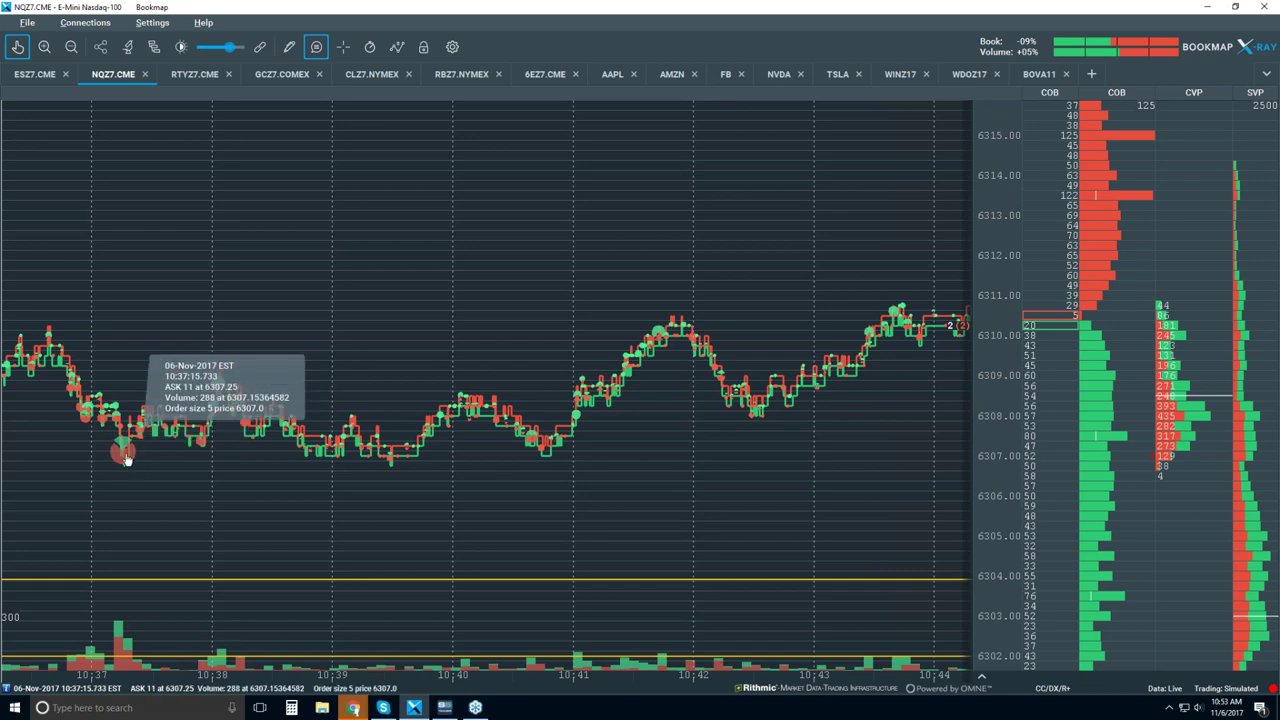
scroll(125, 455, up, 10)
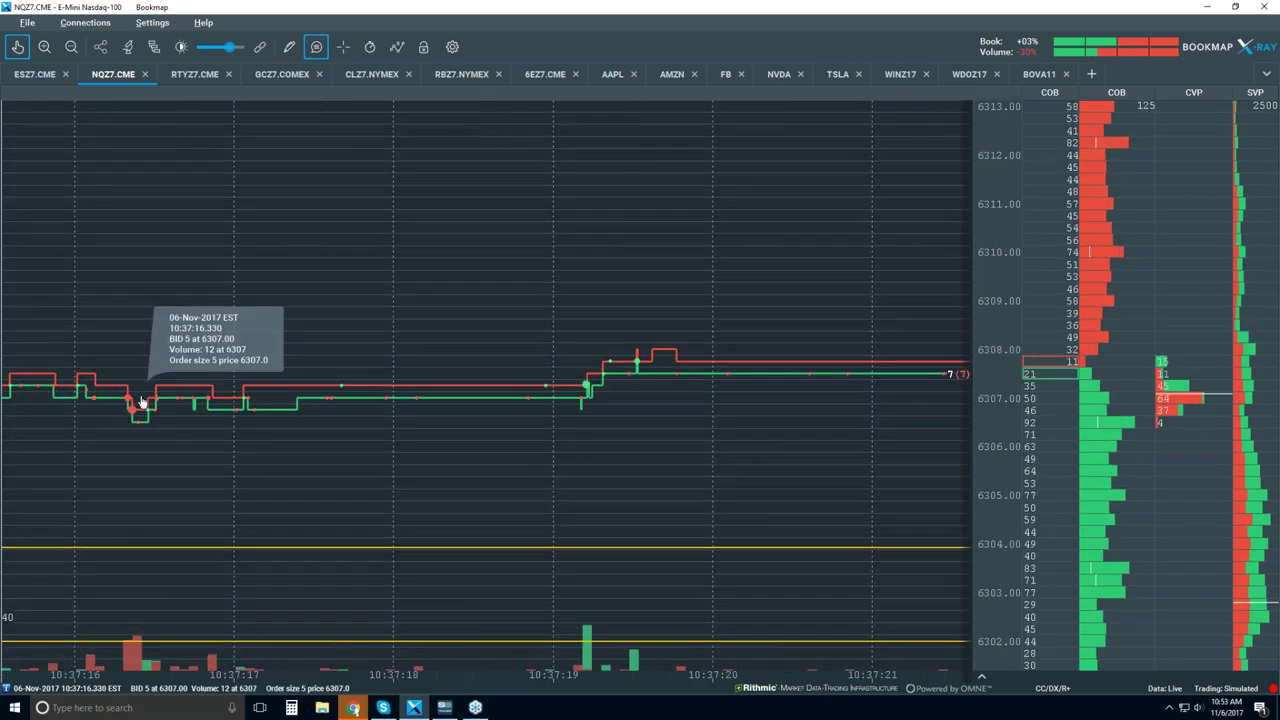
drag(460, 385, 634, 382)
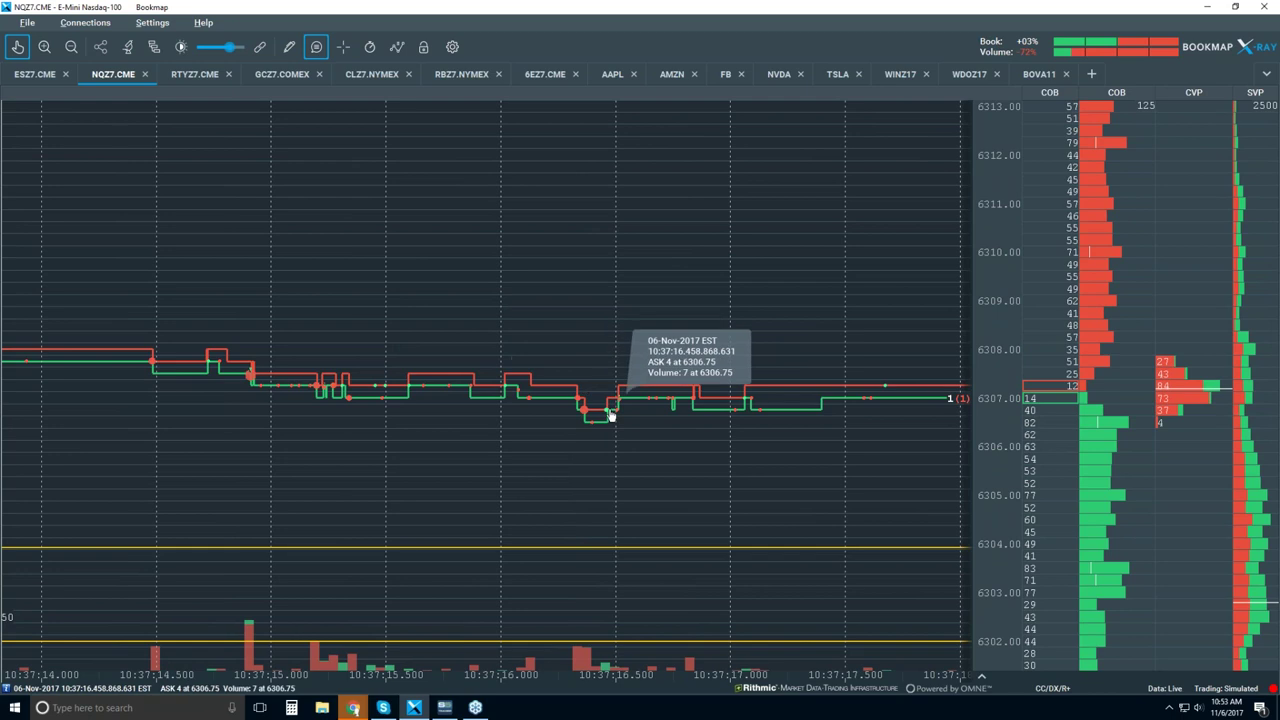
scroll(610, 412, down, 4)
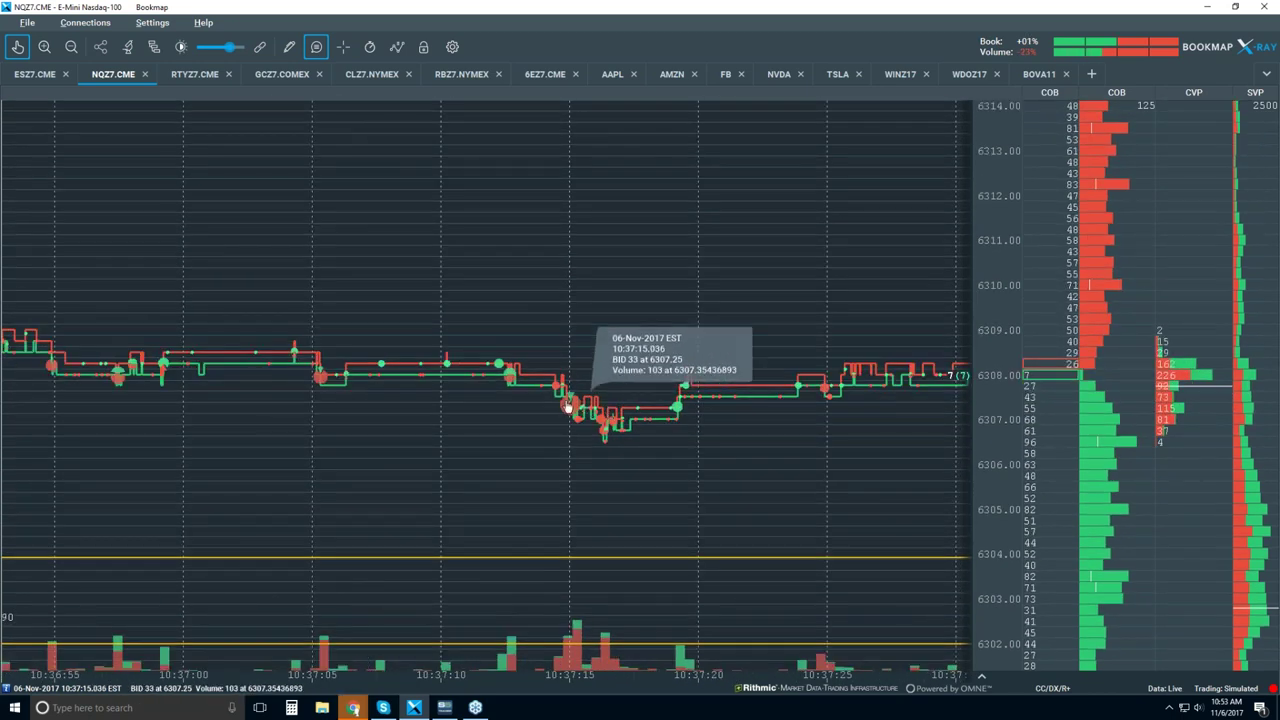
scroll(578, 418, down, 5)
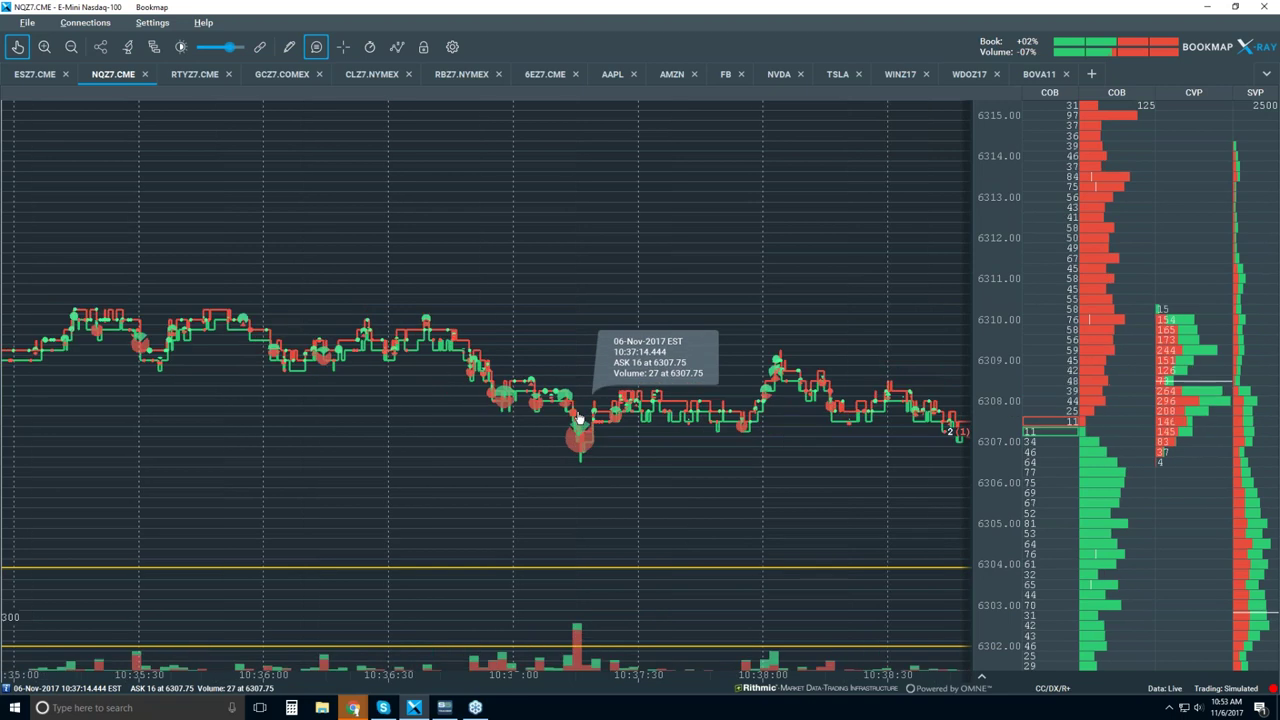
scroll(578, 418, down, 4)
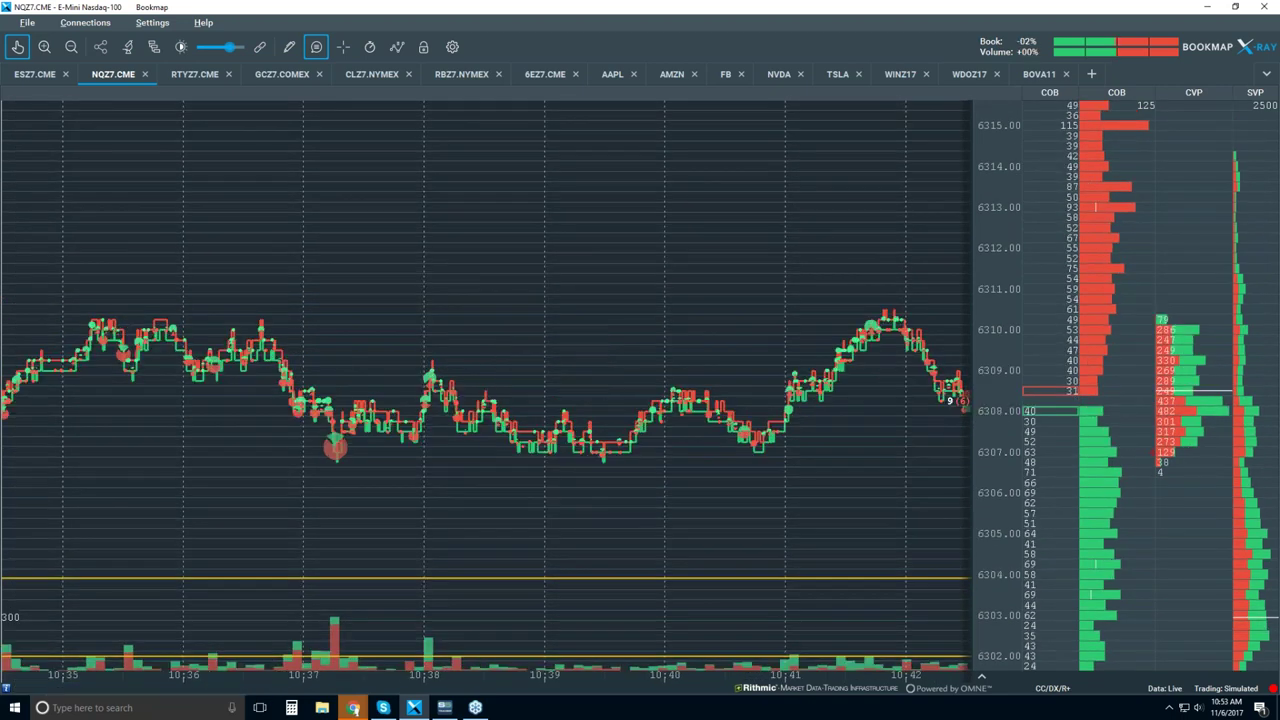
- Return the NQ chart to the live price and turn off its data tooltip
click(18, 48)
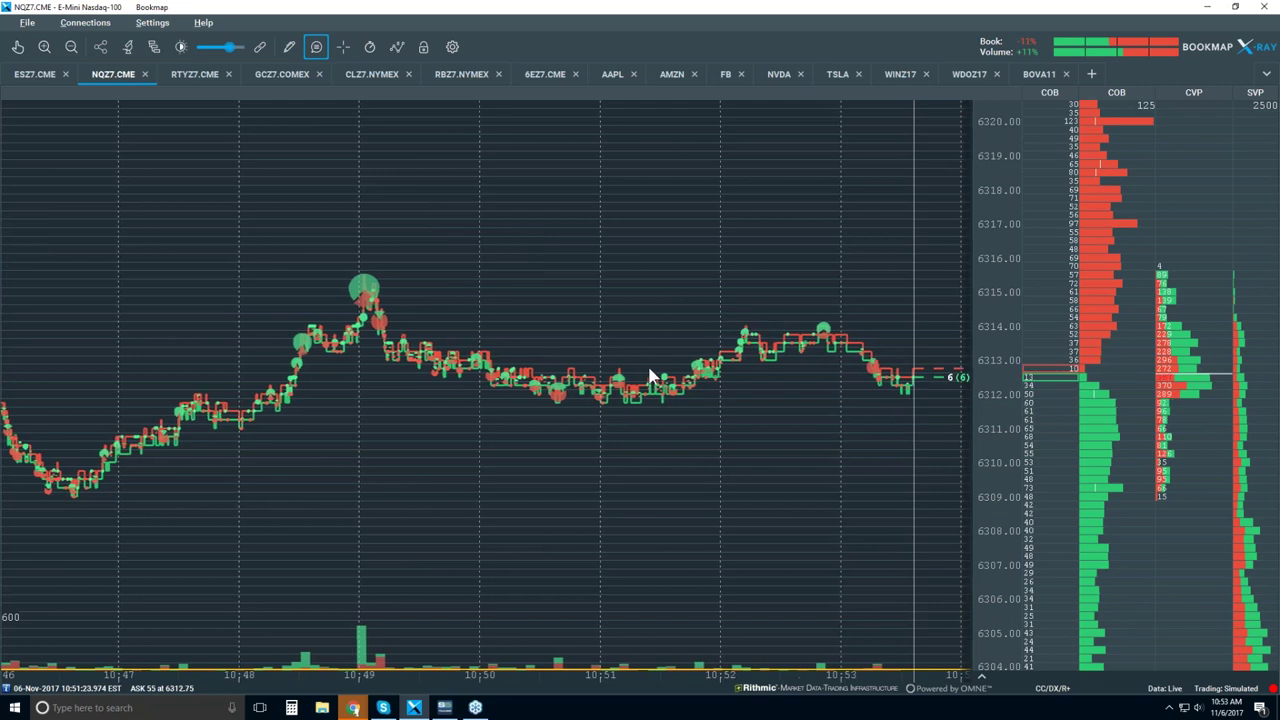
scroll(650, 376, down, 2)
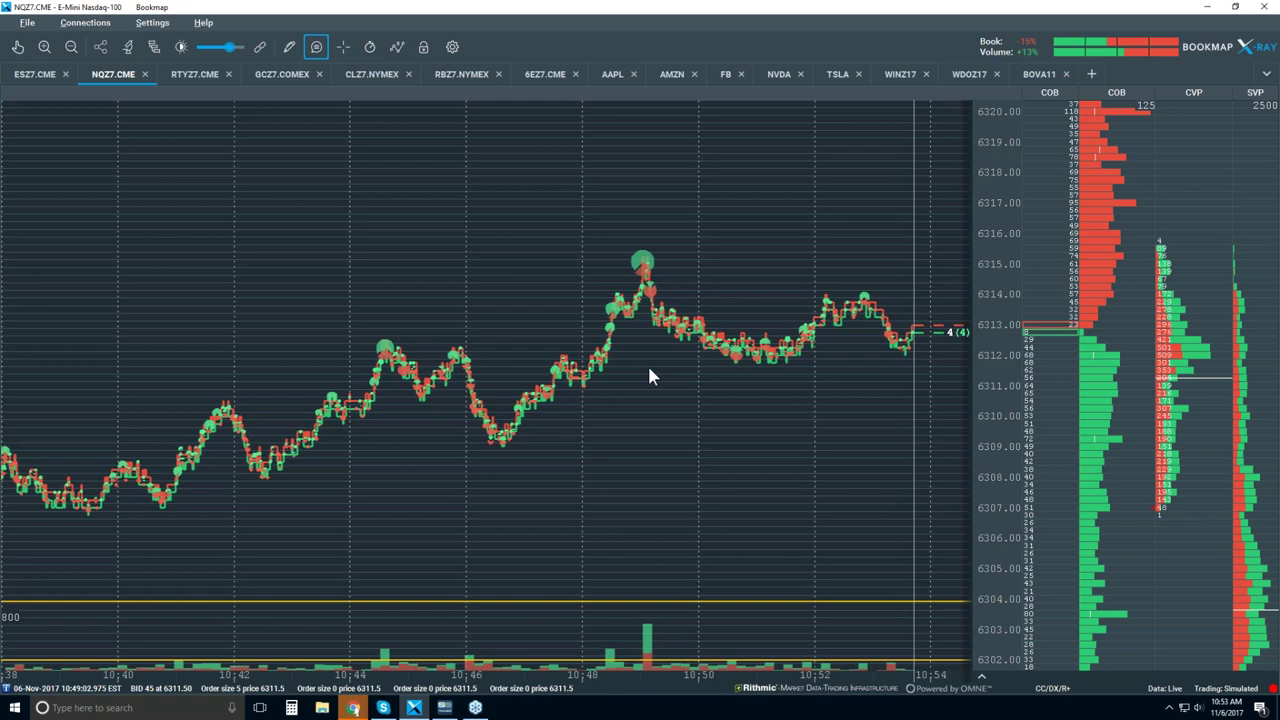
mouse_move(430, 360)
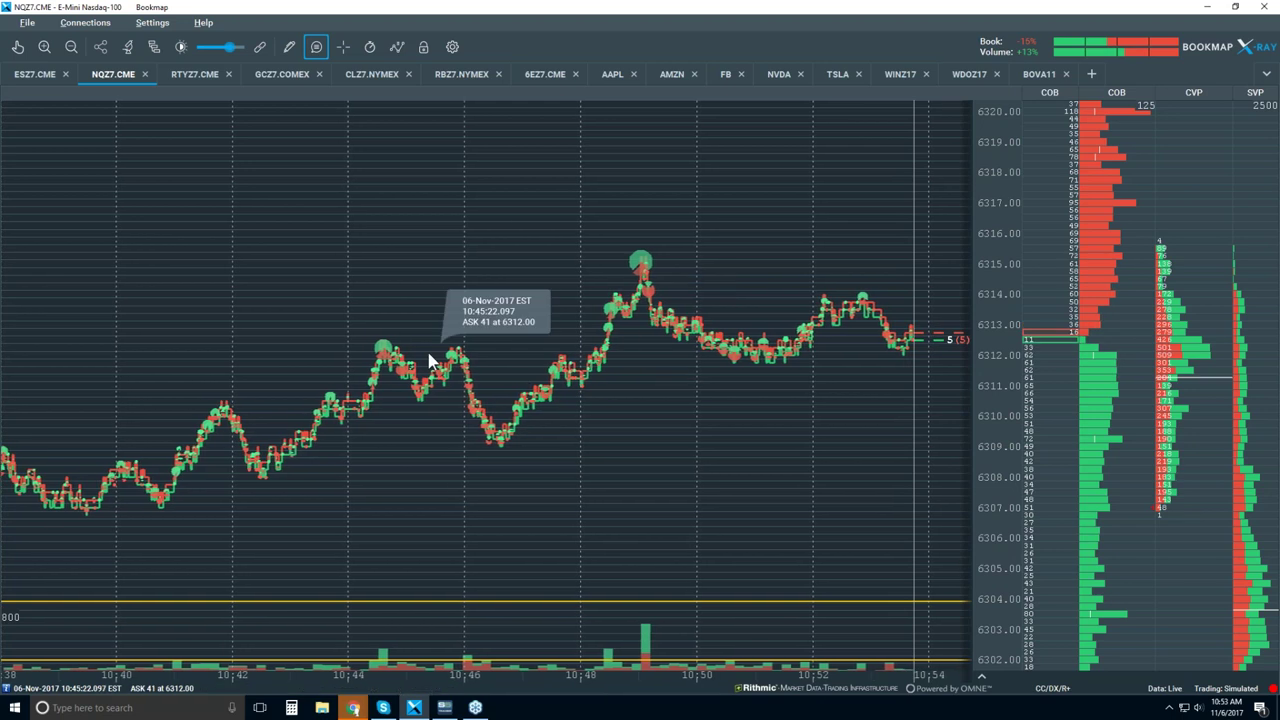
click(316, 46)
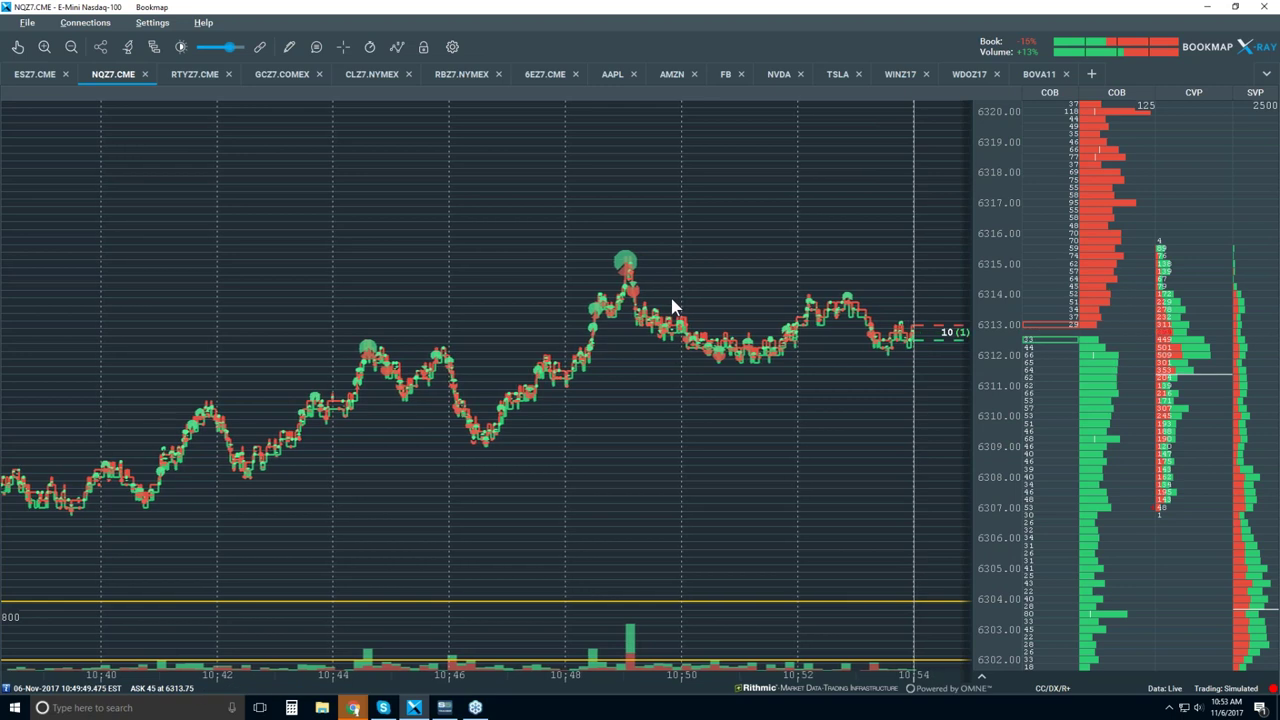
- Turn on the Heatmap and Extended layers on the NQ chart
scroll(672, 306, down, 2)
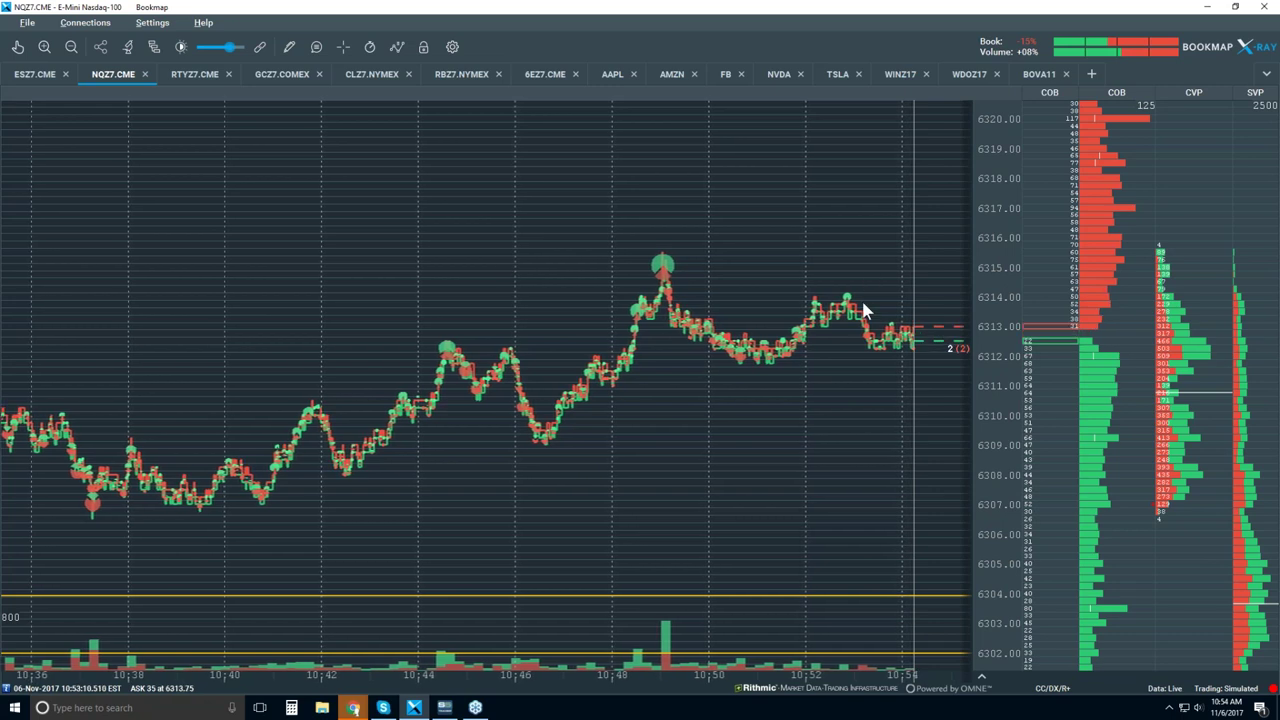
scroll(865, 310, up, 2)
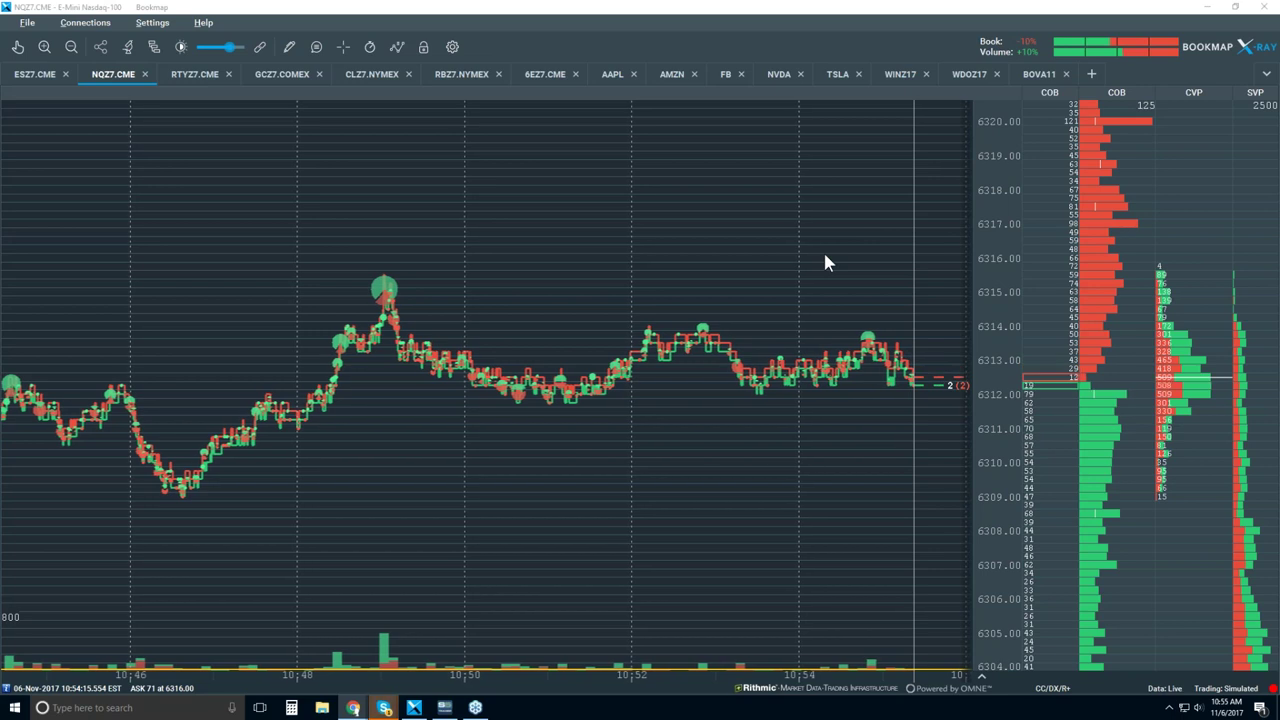
click(397, 46)
click(418, 267)
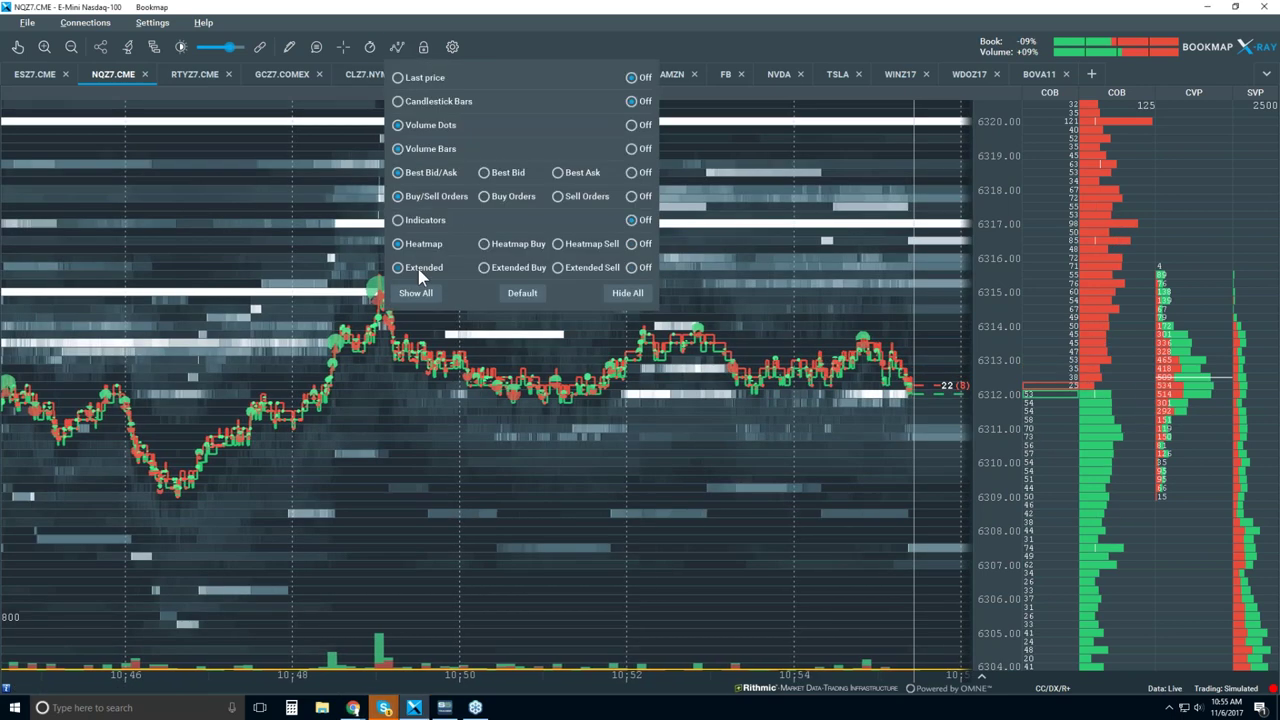
click(855, 375)
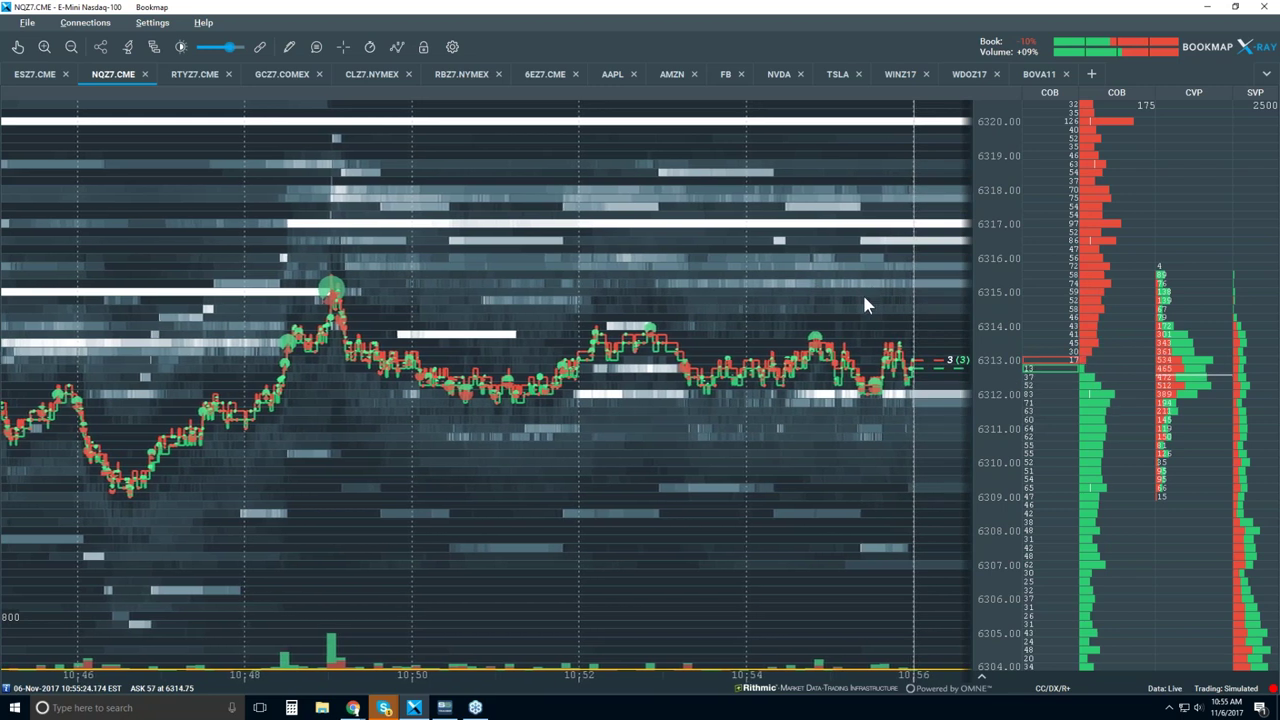
- Examine the NQ heatmap's liquidity levels against the volume dots, from the recent trades near 6312 out to the past half hour
scroll(864, 300, down, 2)
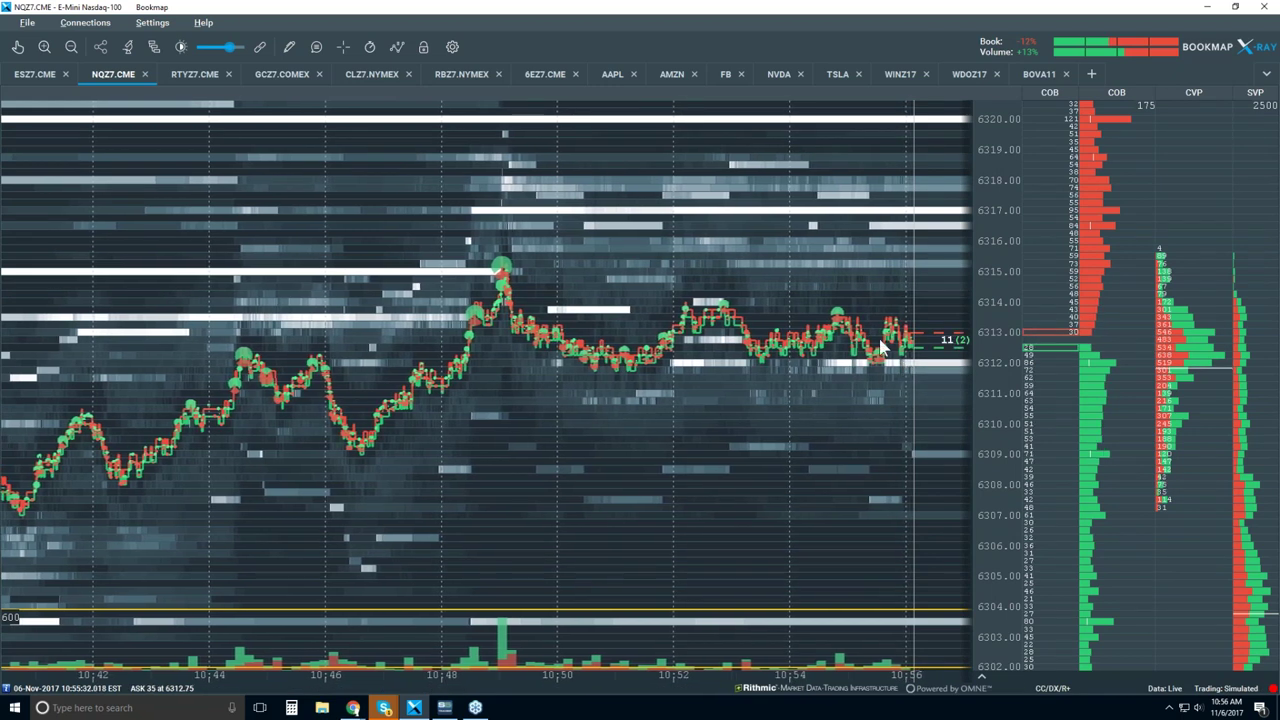
scroll(882, 345, up, 5)
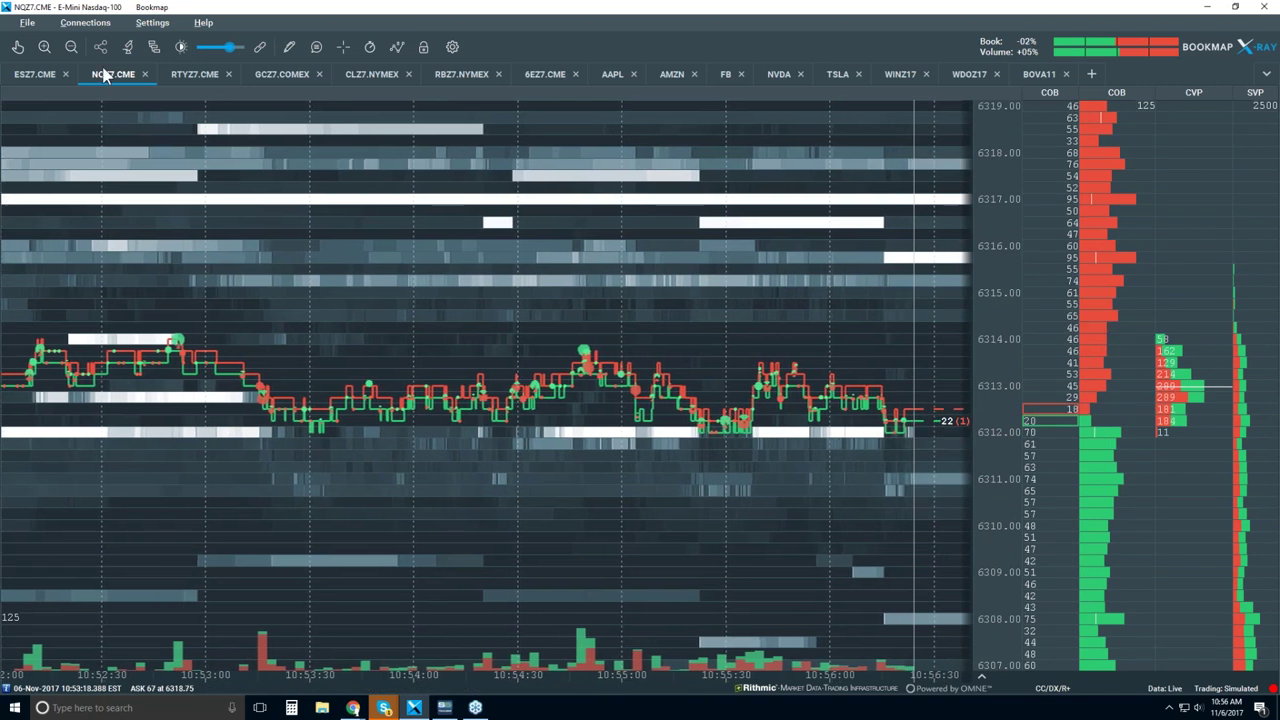
scroll(777, 443, up, 1)
scroll(846, 439, up, 2)
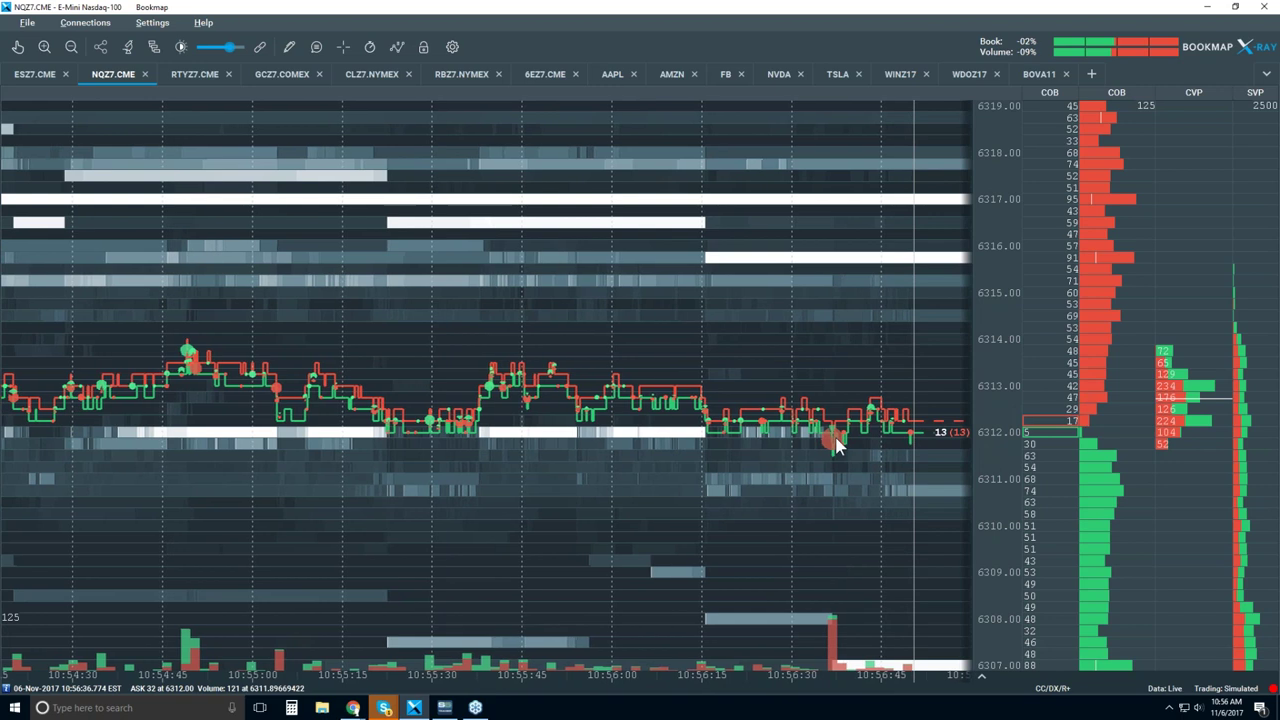
scroll(866, 446, down, 2)
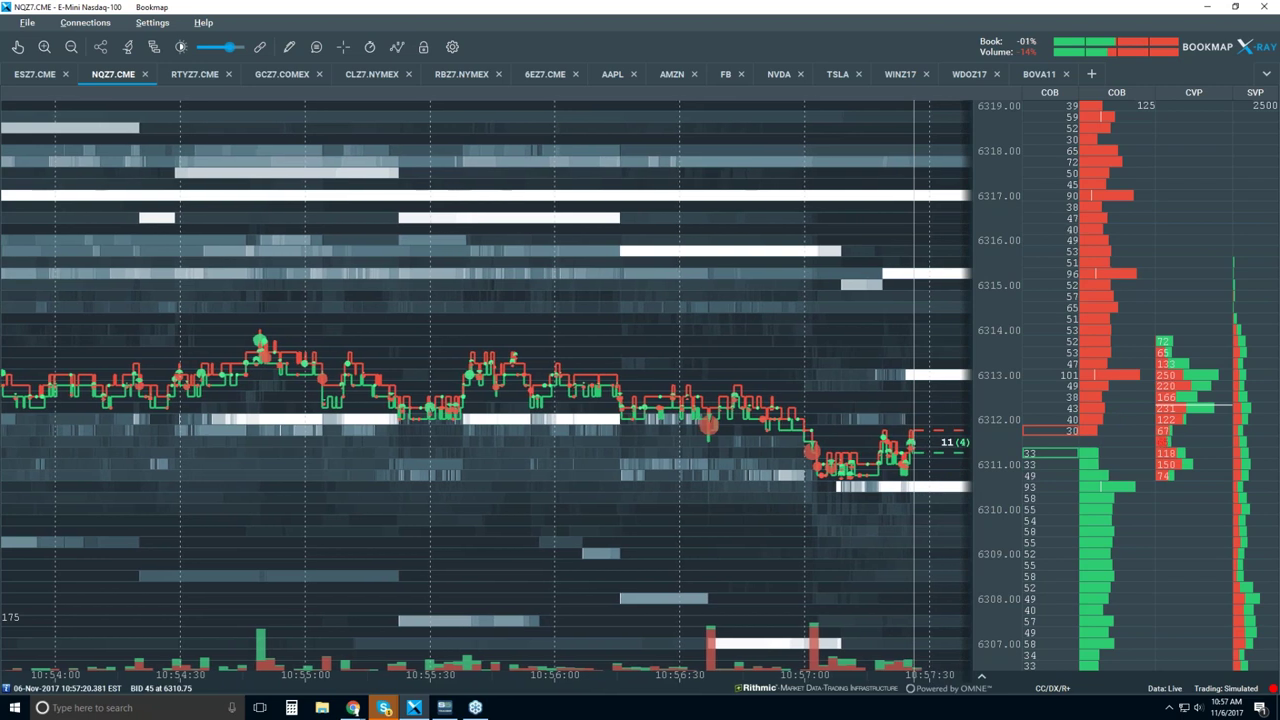
scroll(957, 379, down, 2)
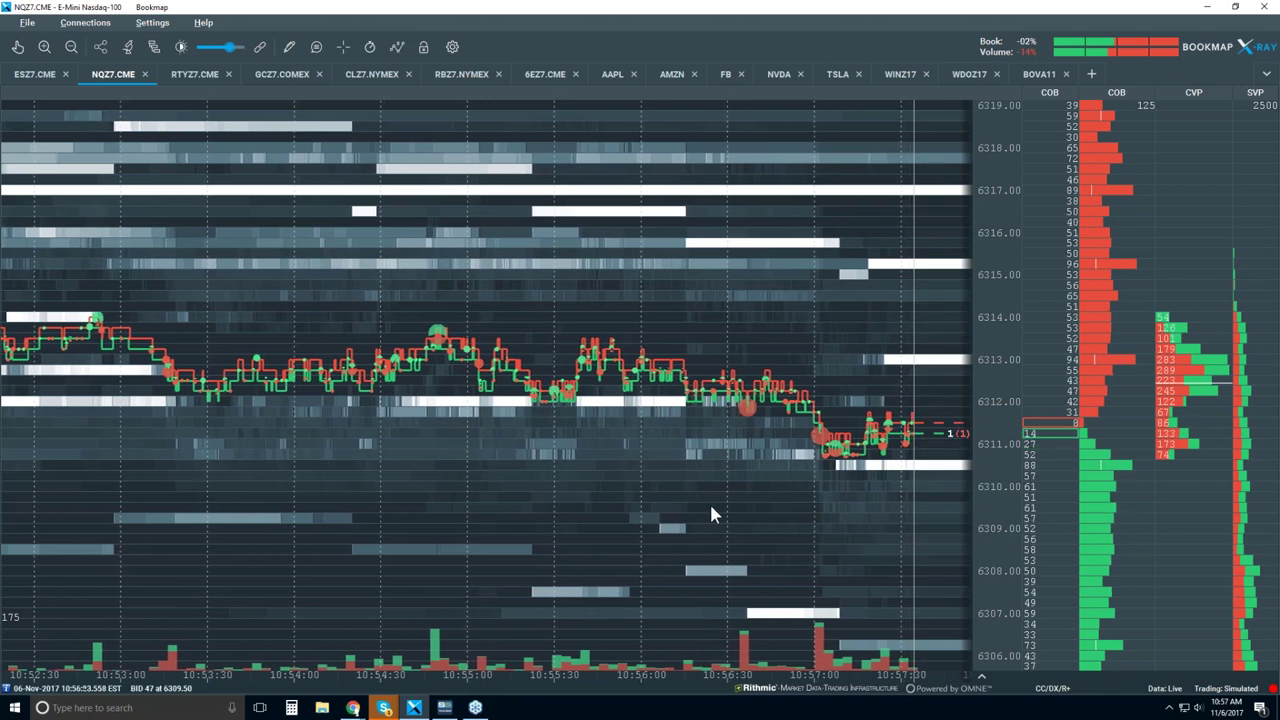
scroll(736, 503, down, 3)
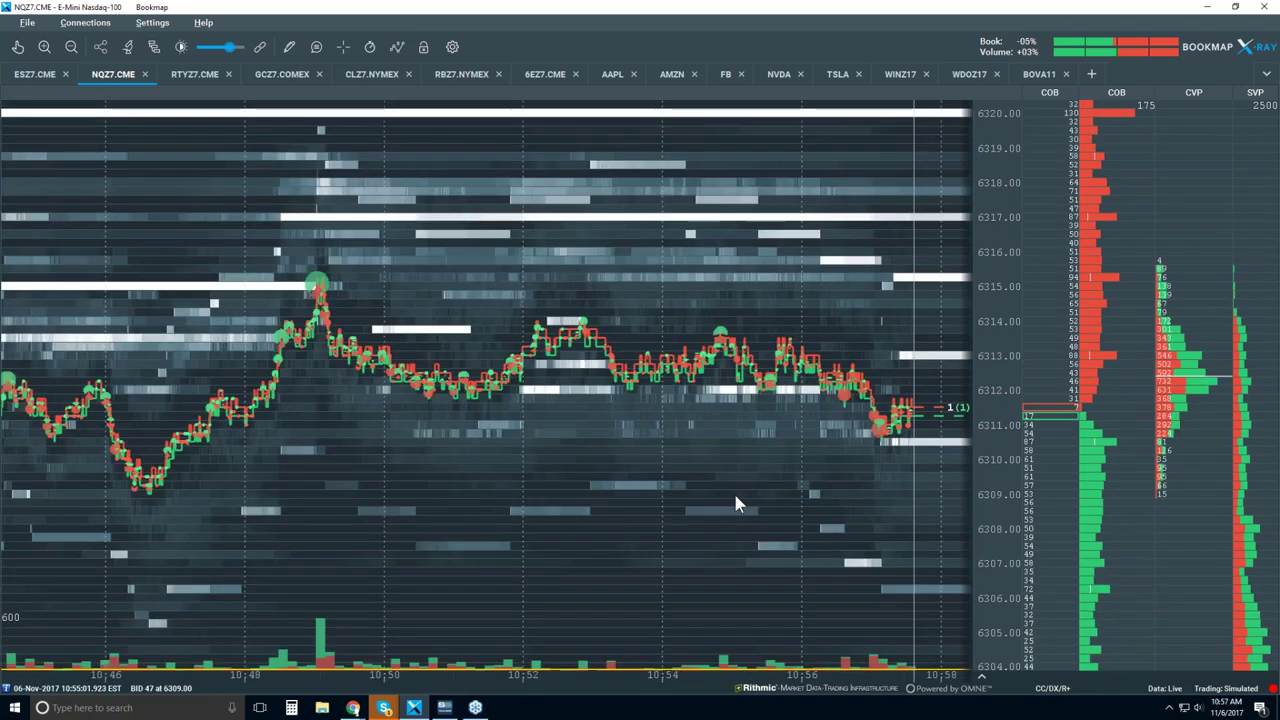
scroll(736, 503, down, 1)
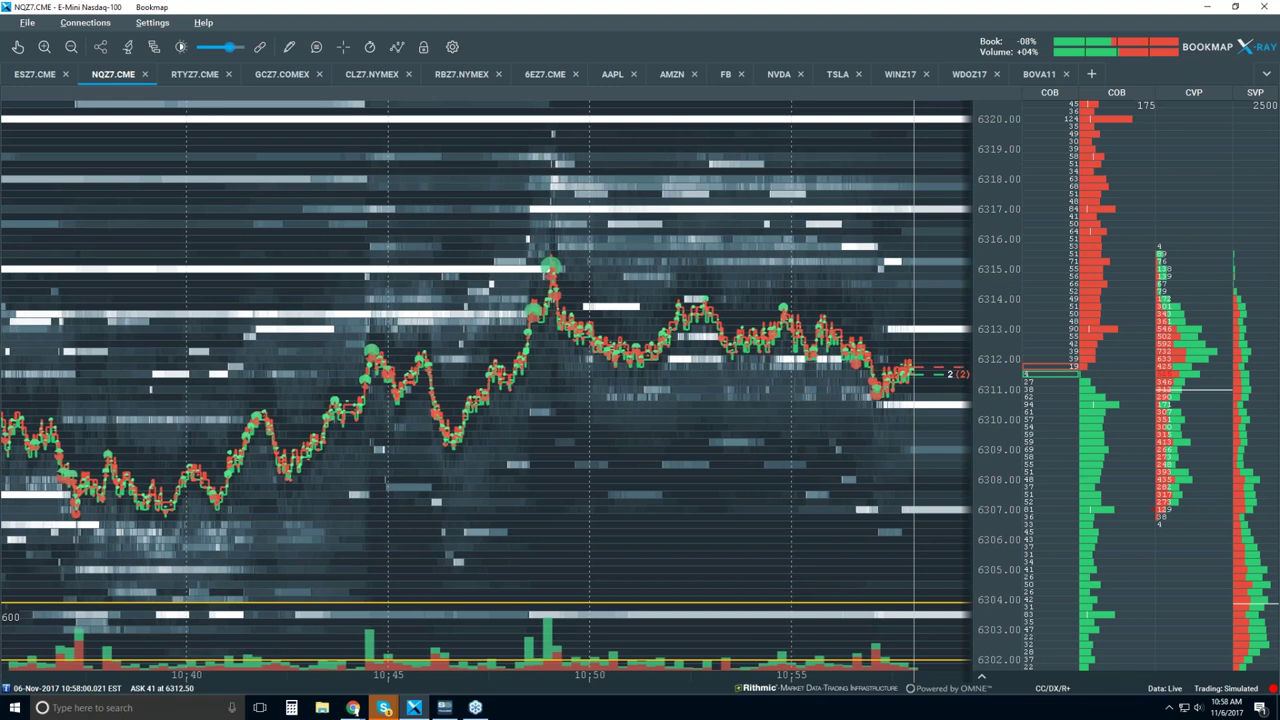
scroll(836, 344, down, 1)
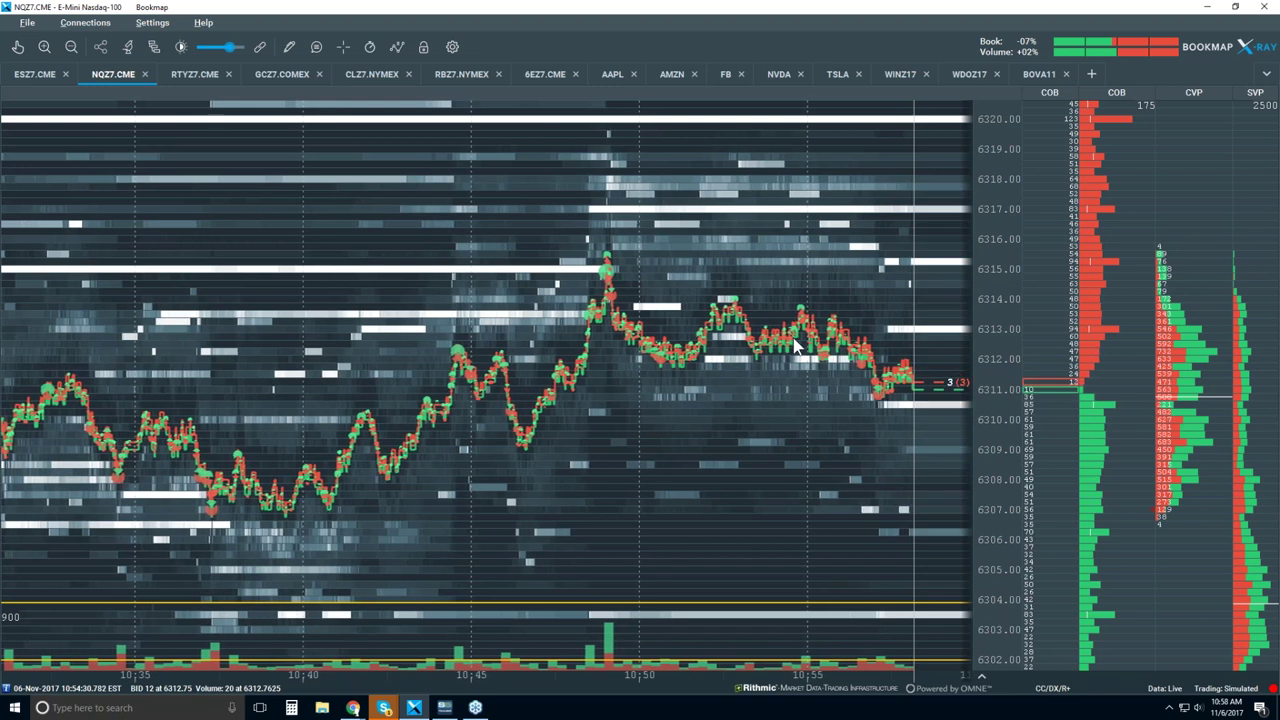
scroll(795, 345, down, 1)
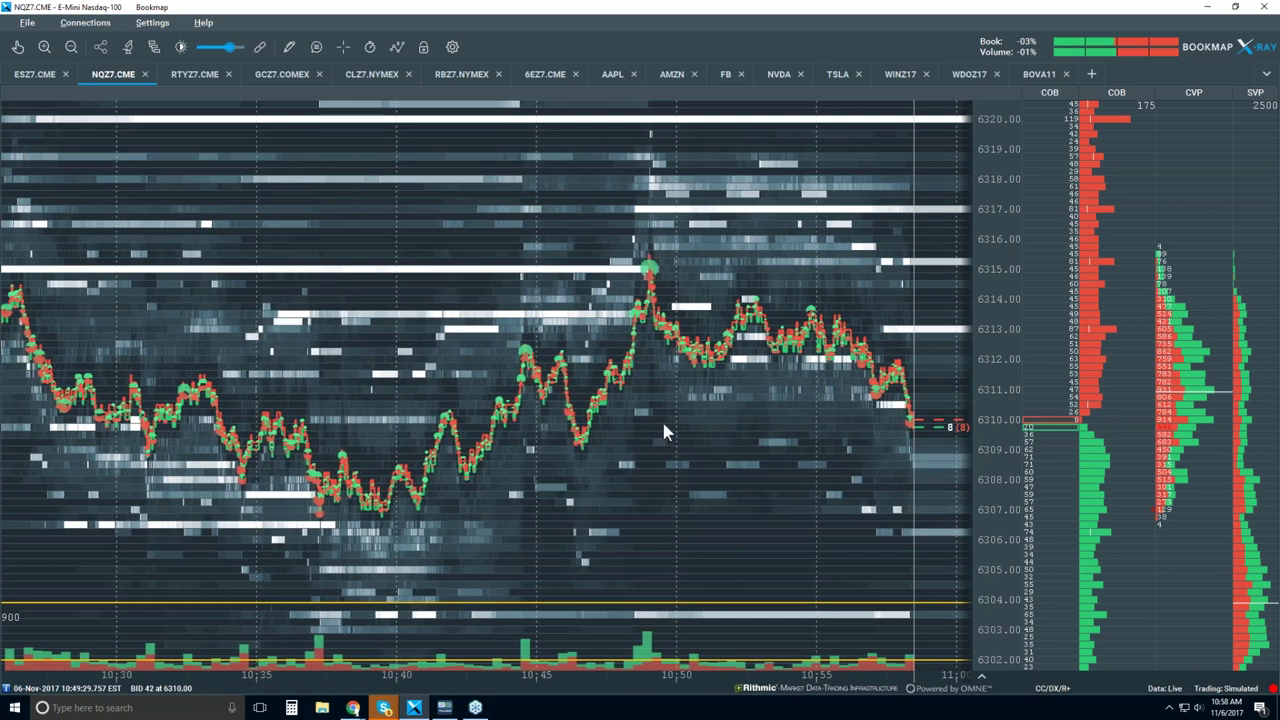
- Examine the heatmap liquidity and large sell dots during the NQ decline after 10:57
scroll(669, 423, up, 2)
scroll(669, 423, up, 1)
scroll(669, 423, up, 1)
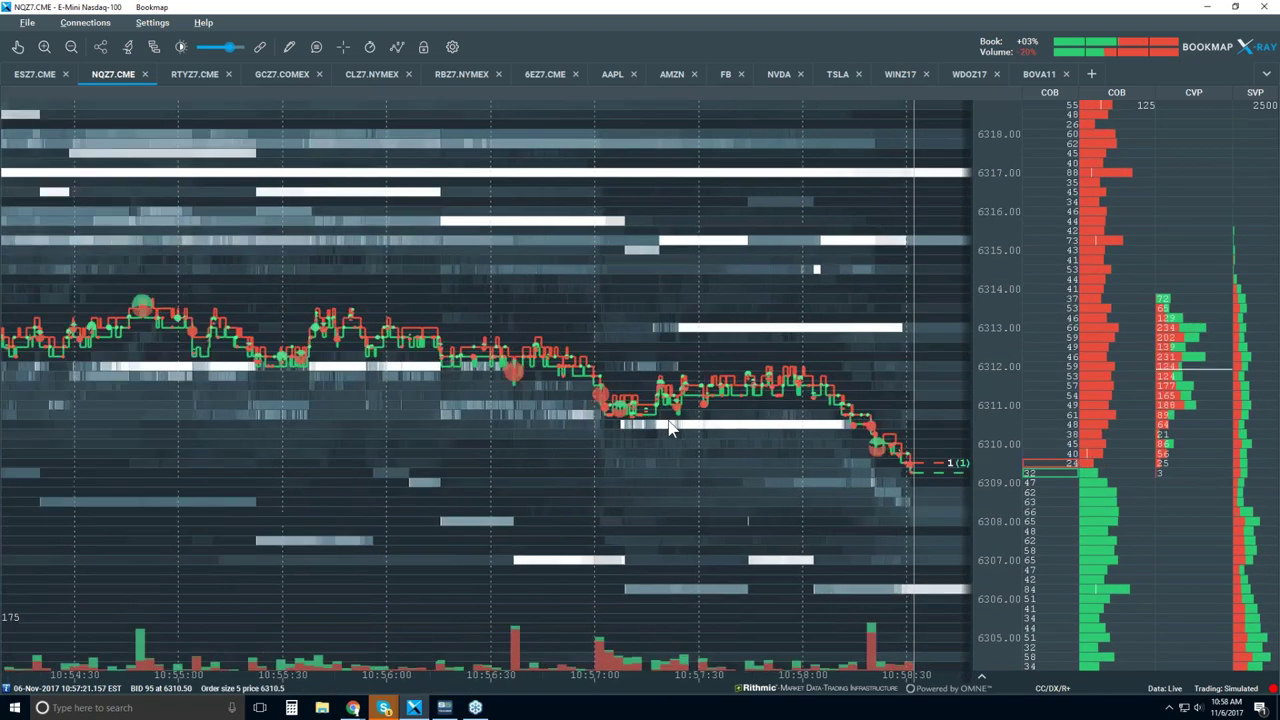
scroll(669, 425, up, 1)
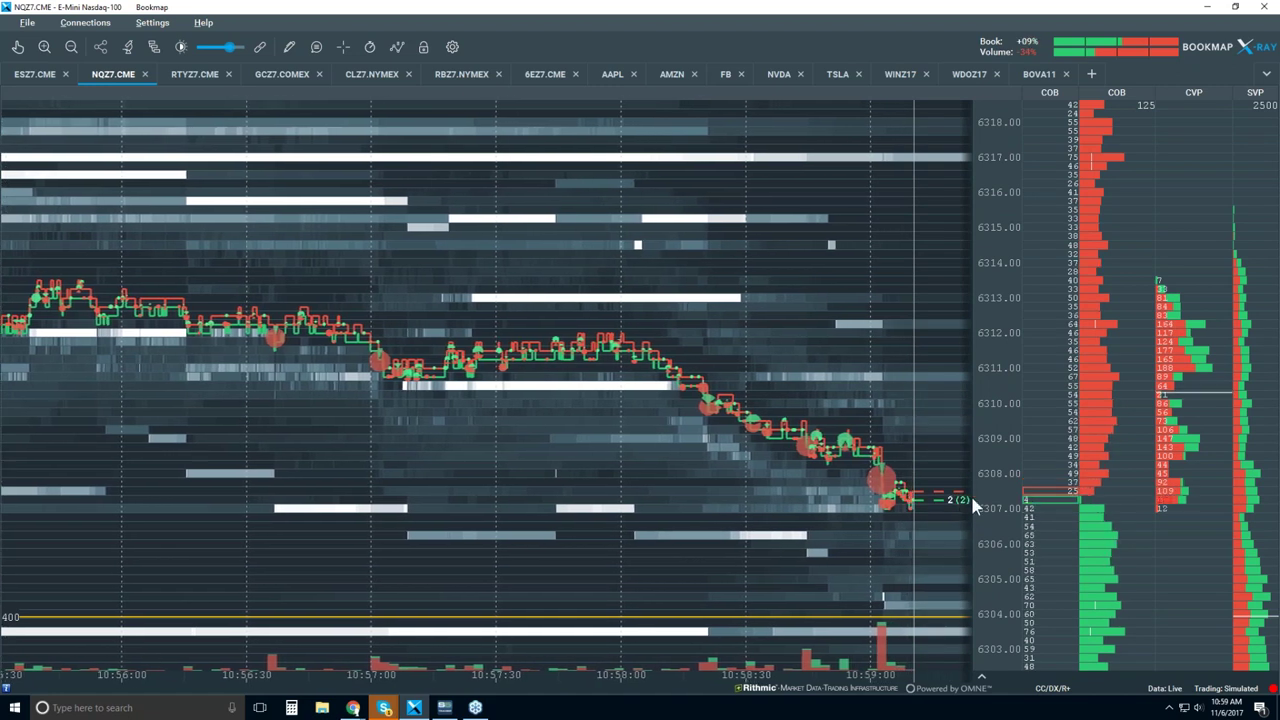
- Reduce the Bookmap window, switch to Bookmap's YouTube channel in Chrome and open the Features and Components playlist
double_click(843, 8)
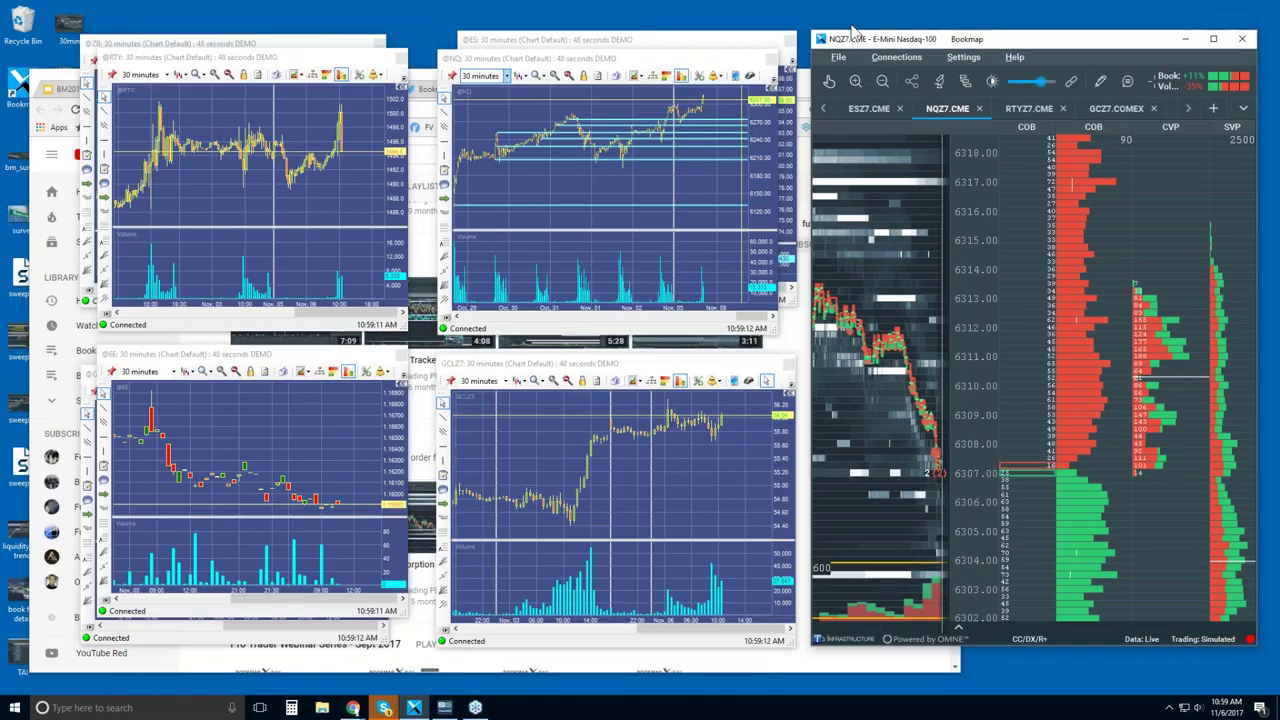
click(422, 72)
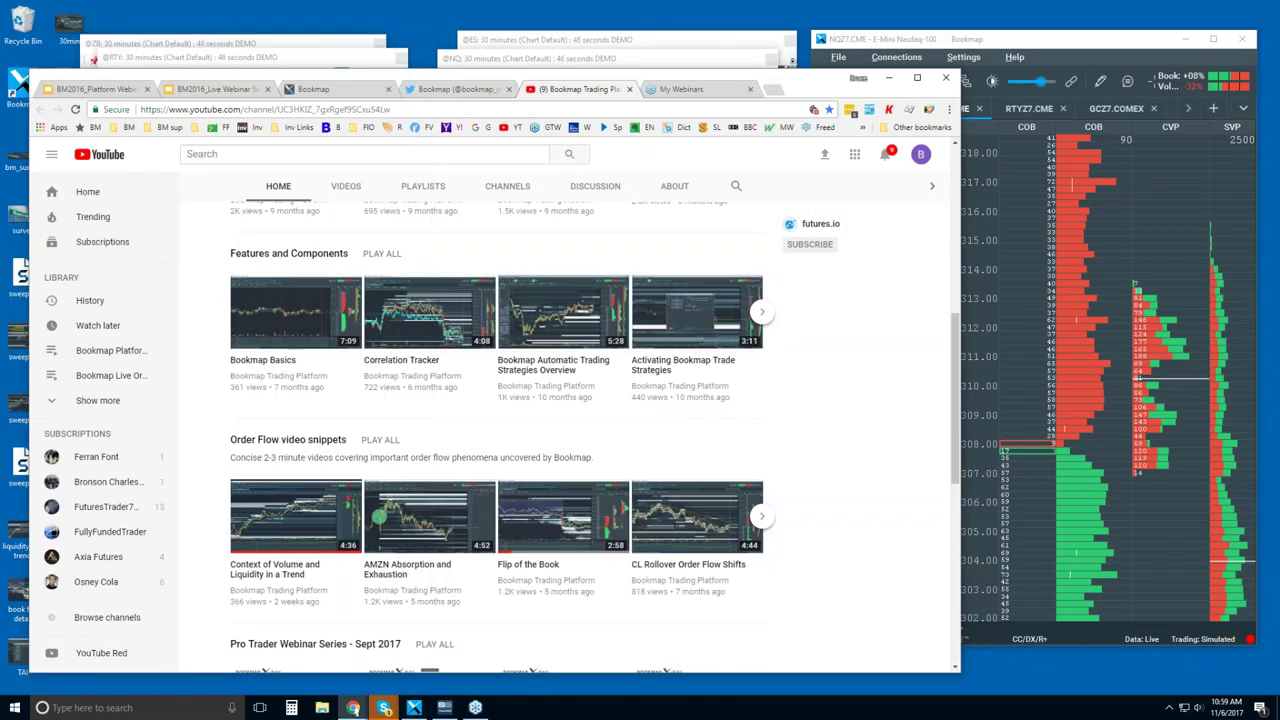
scroll(374, 239, up, 6)
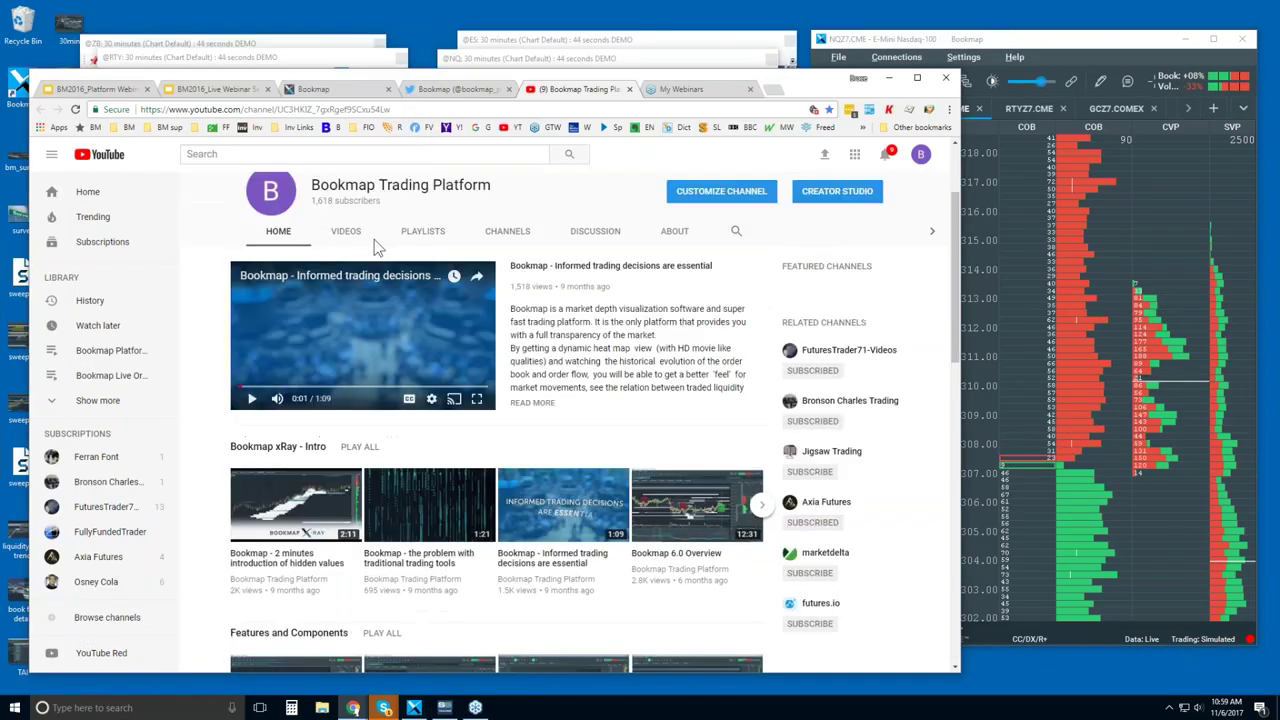
scroll(305, 185, down, 4)
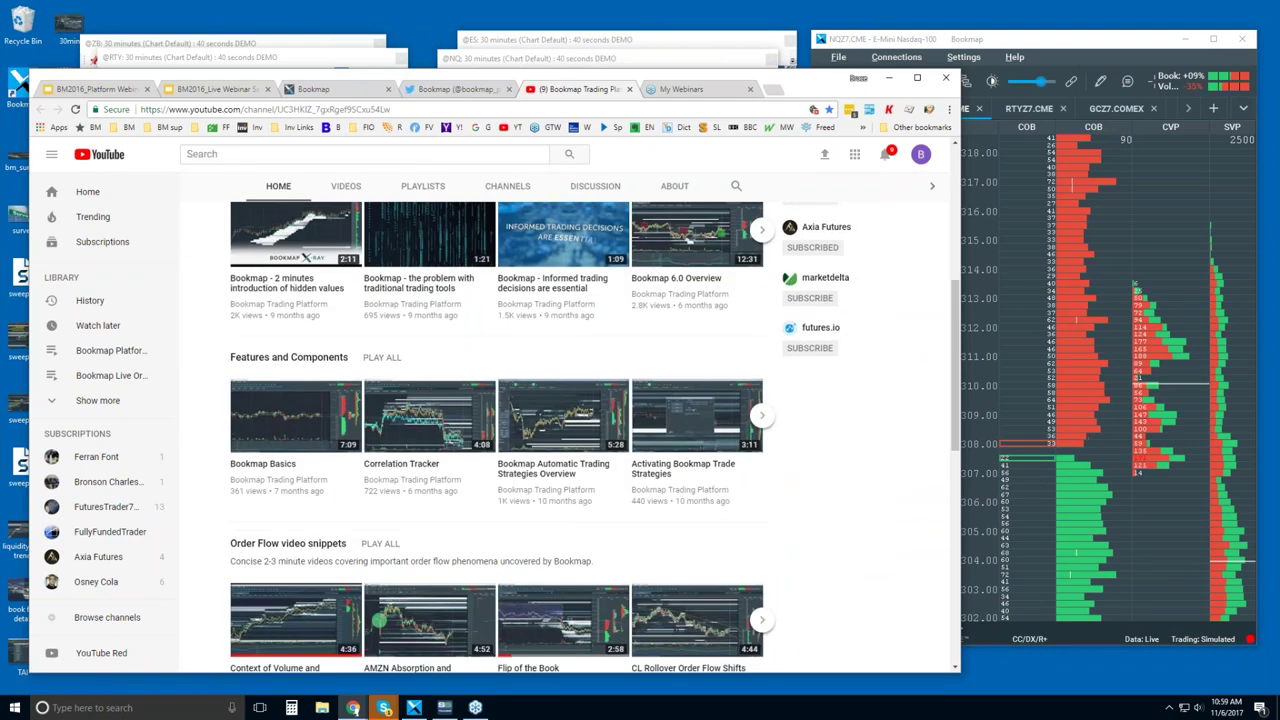
click(285, 362)
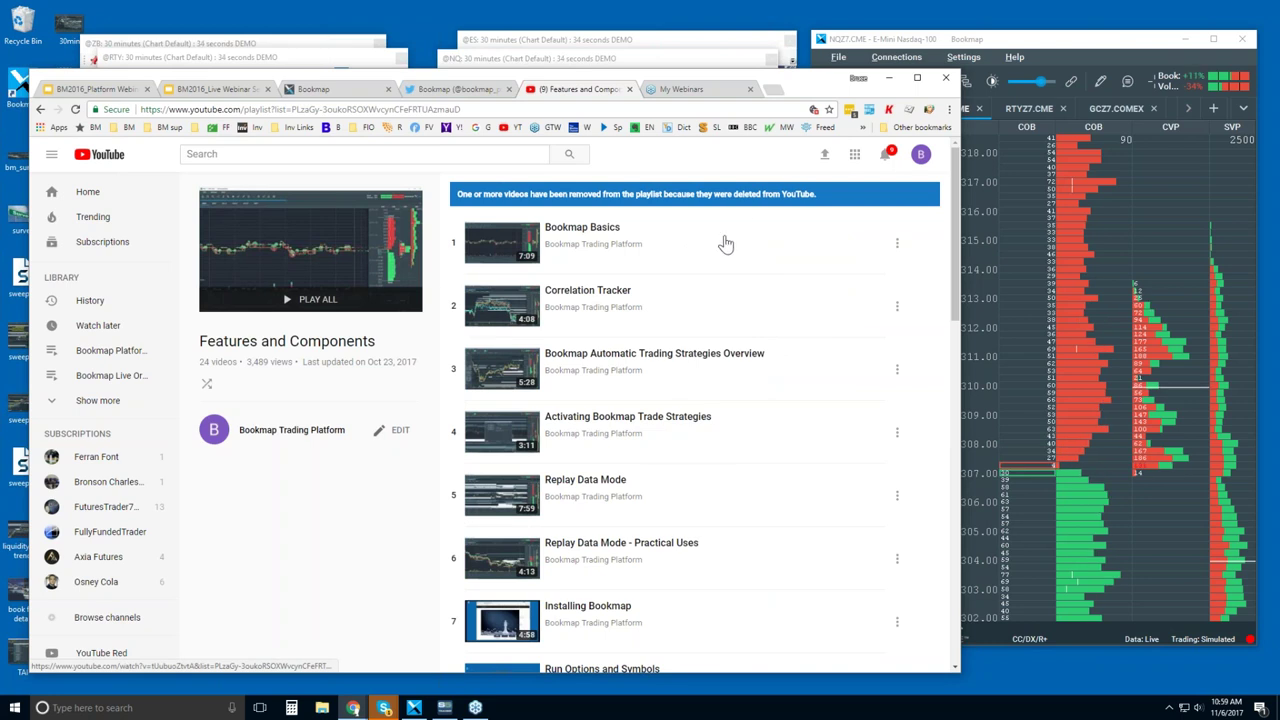
- Find the Aggregate Volume Counters video in the playlist and copy its link address
scroll(710, 245, down, 10)
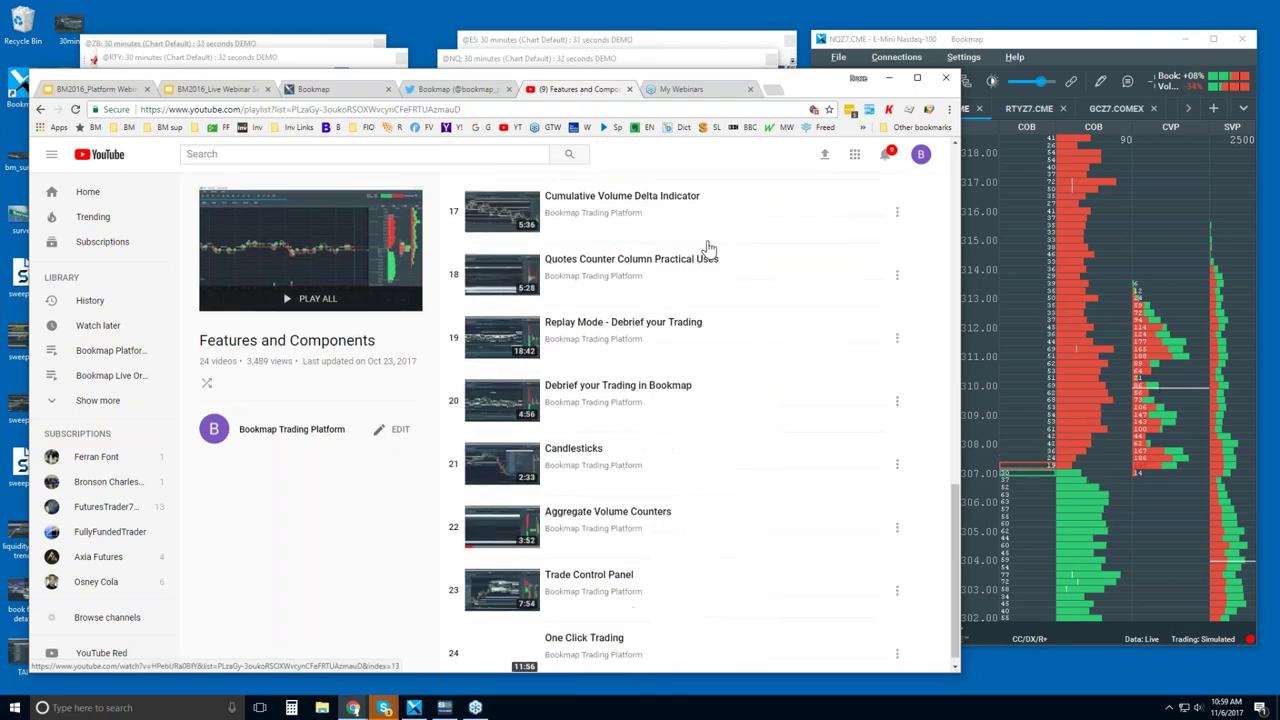
scroll(650, 400, down, 1)
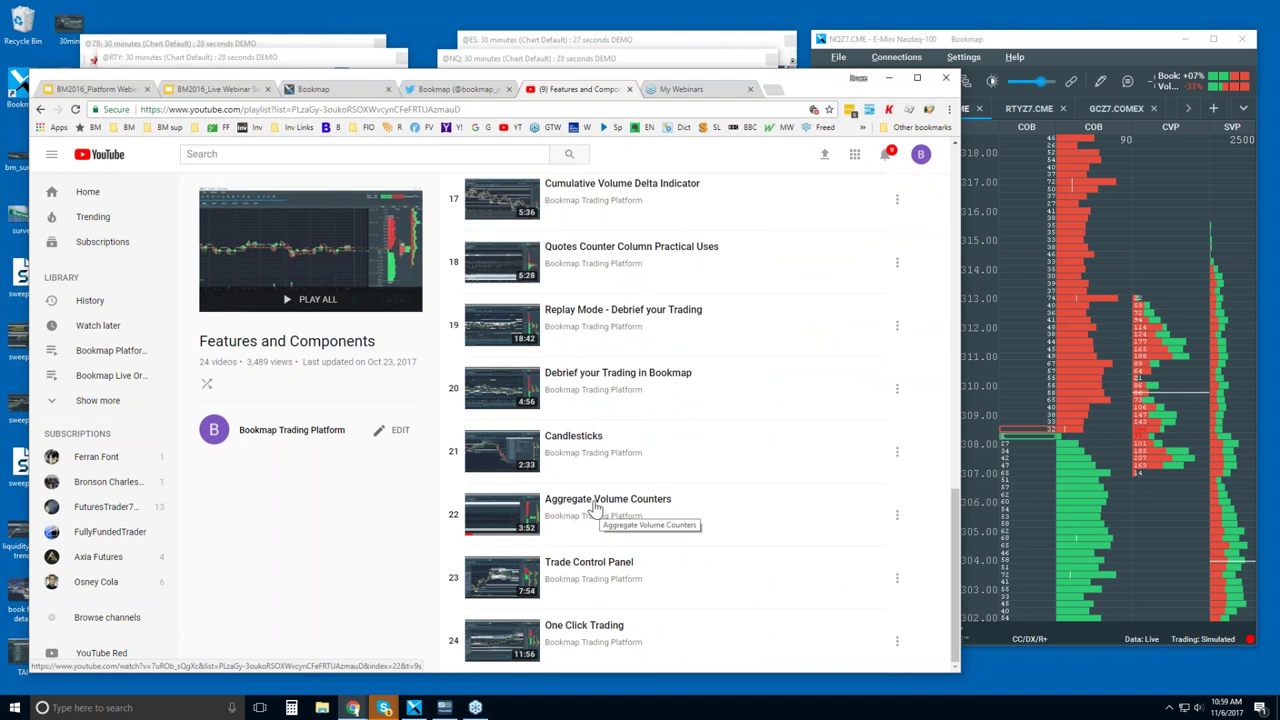
right_click(500, 514)
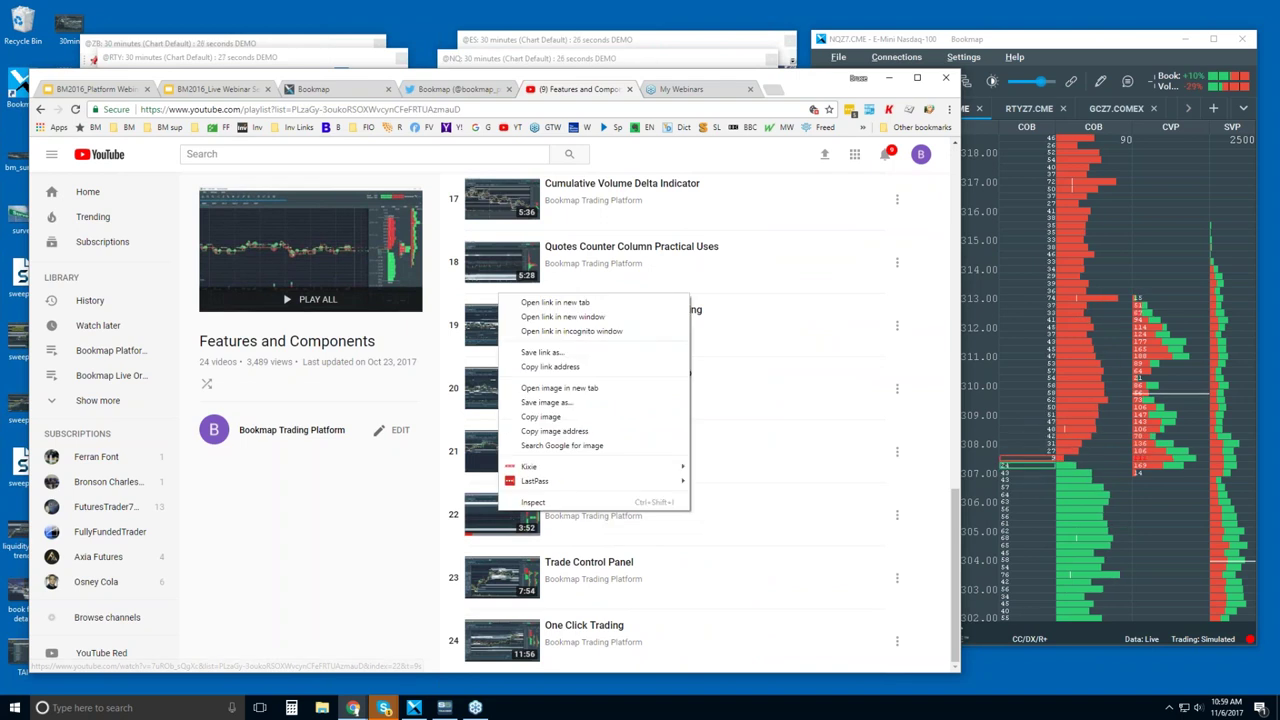
click(550, 366)
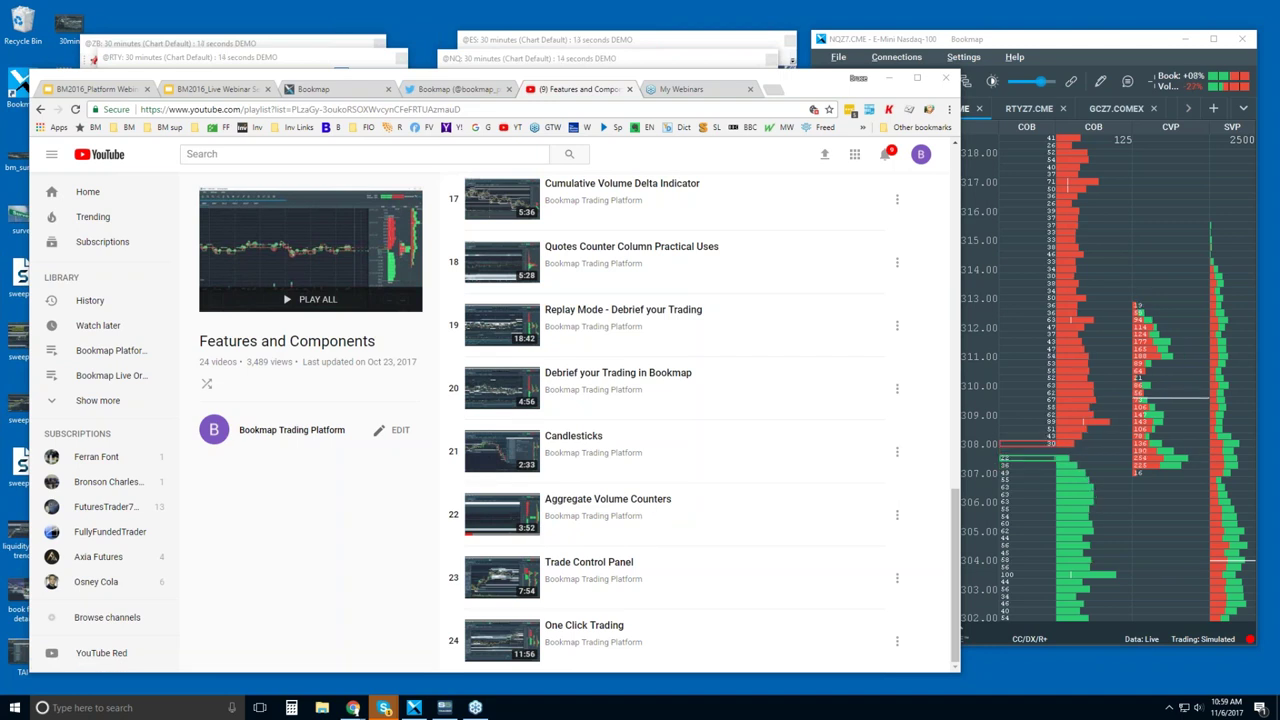
- Switch back to Bookmap at full screen and widen the NQ chart to cover about the last half hour
double_click(1008, 42)
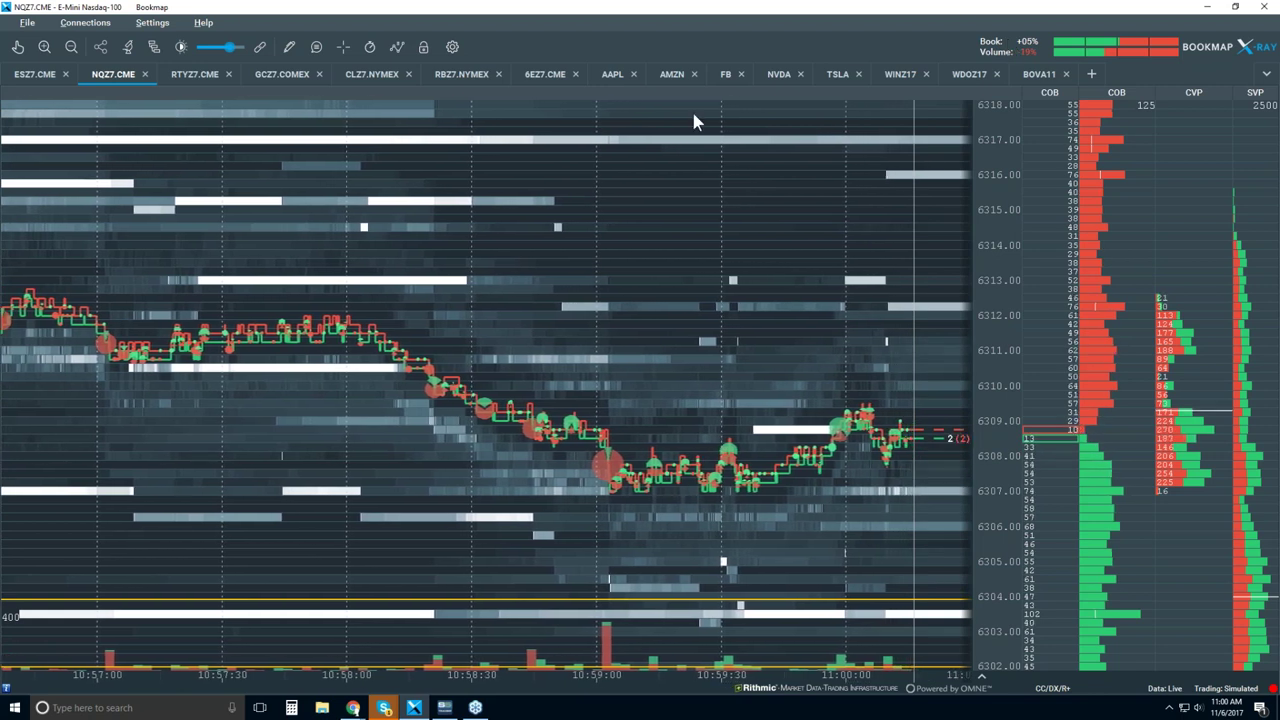
scroll(745, 214, down, 3)
scroll(752, 233, down, 3)
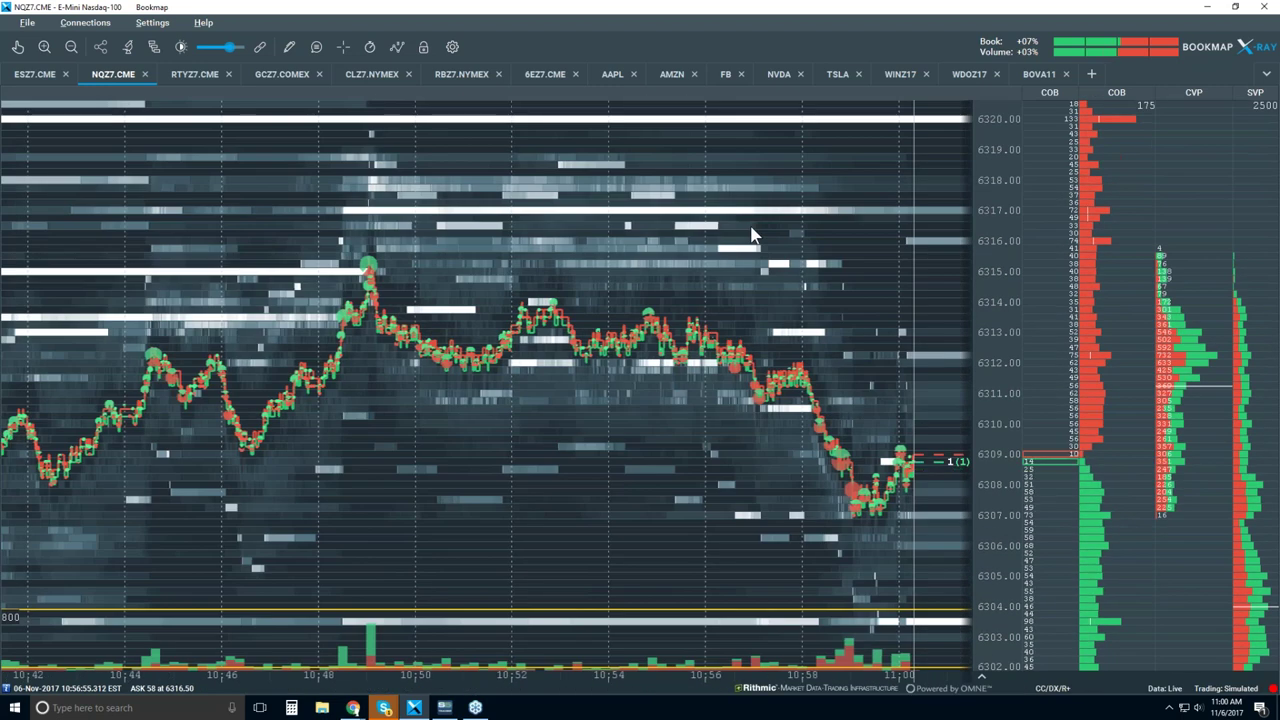
scroll(752, 233, down, 3)
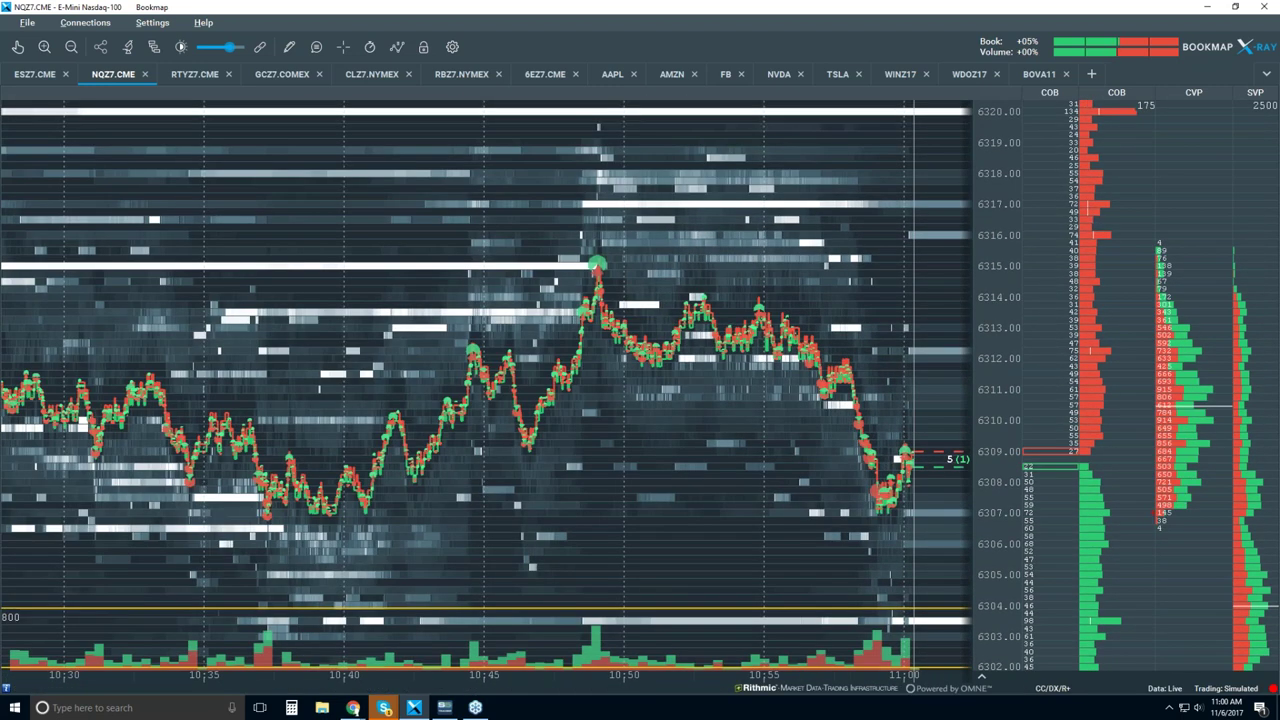